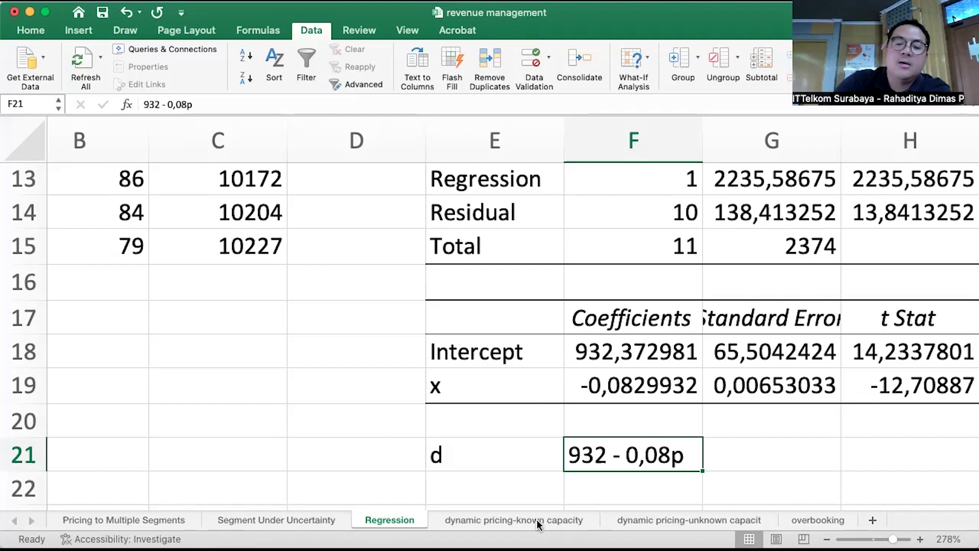
- Open the dynamic pricing-known capacity sheet at the ski parka problem statement and its monthly demand curves
click(509, 516)
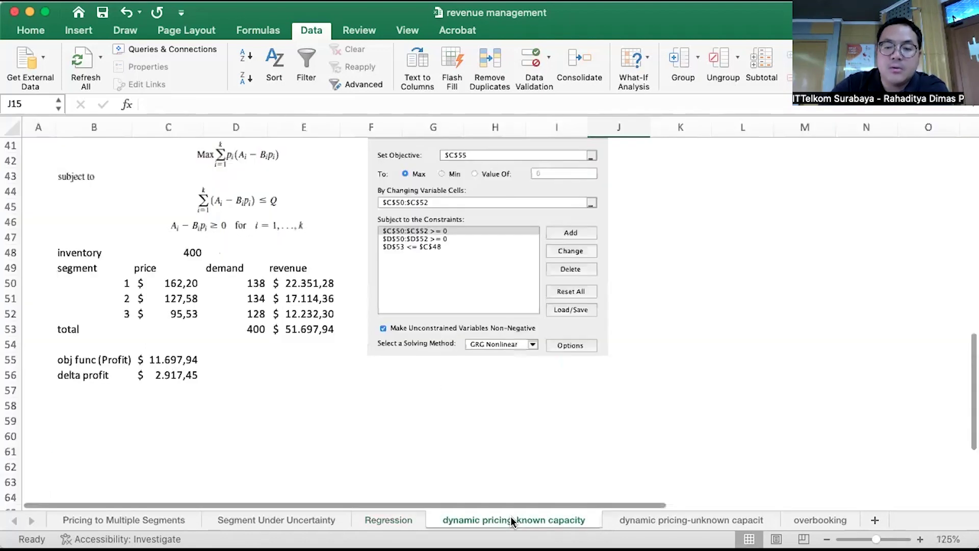
scroll(470, 371, up, 12)
scroll(470, 372, up, 3)
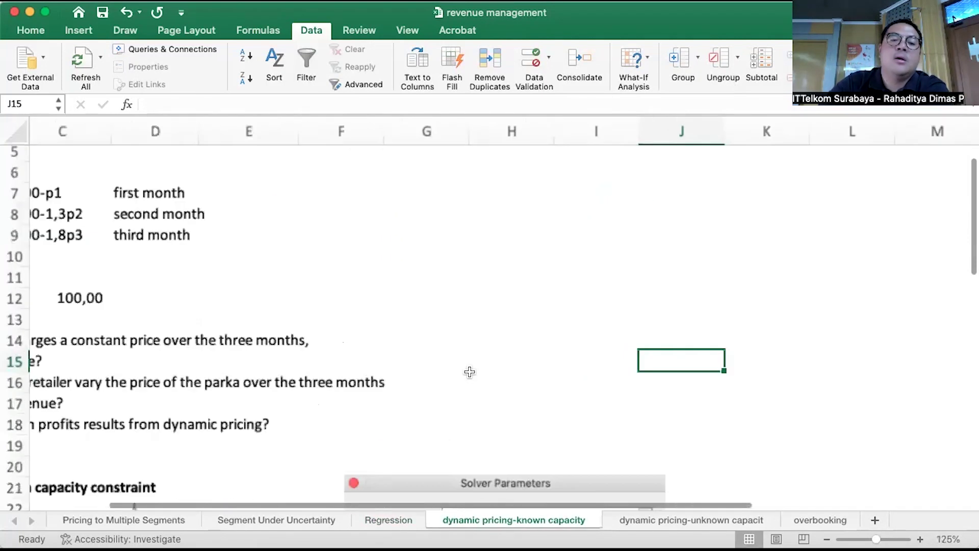
scroll(469, 371, left, 3)
scroll(469, 371, up, 5)
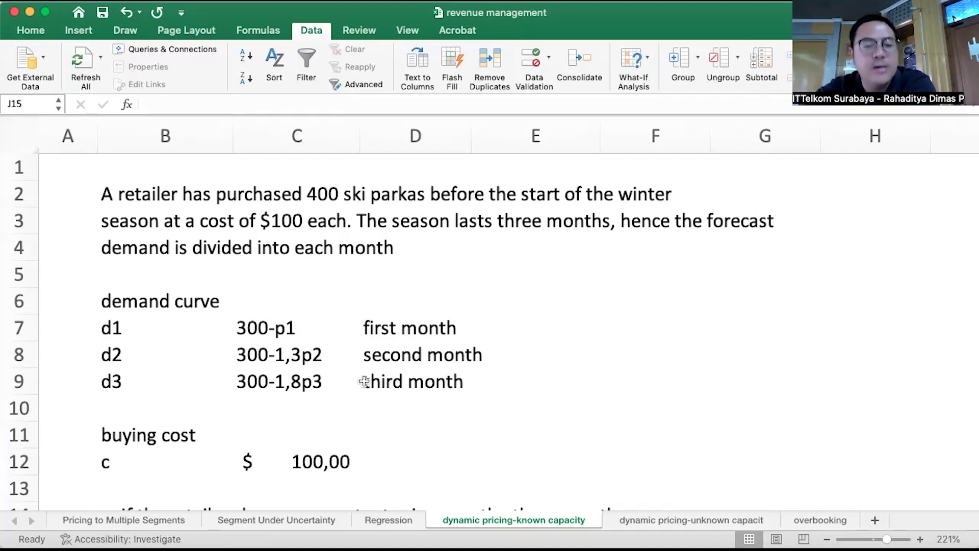
right_click(301, 410)
key(Escape)
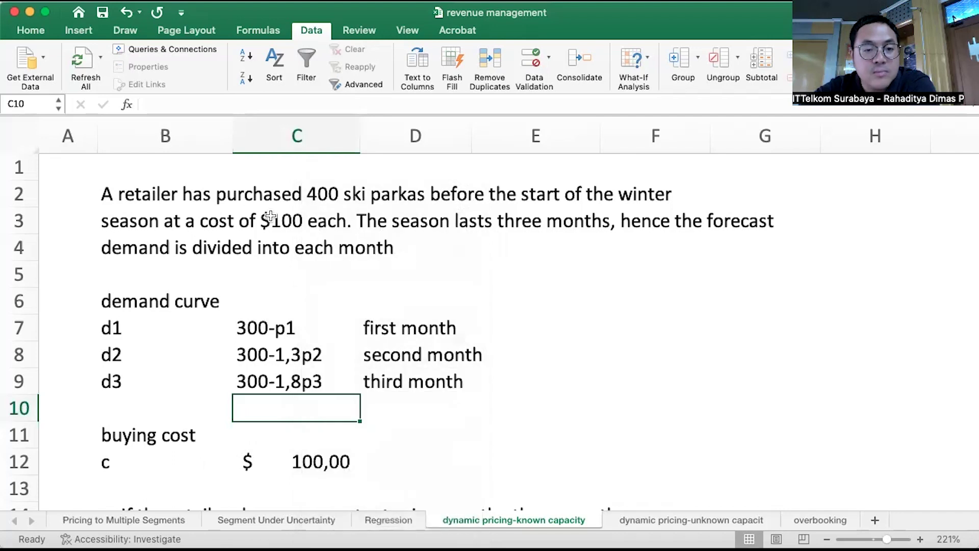
- Examine the three pricing questions and the fixed pricing model with its capacity constraint and Solver parameters
scroll(612, 362, down, 1)
scroll(612, 362, down, 6)
scroll(612, 363, down, 3)
scroll(612, 363, up, 3)
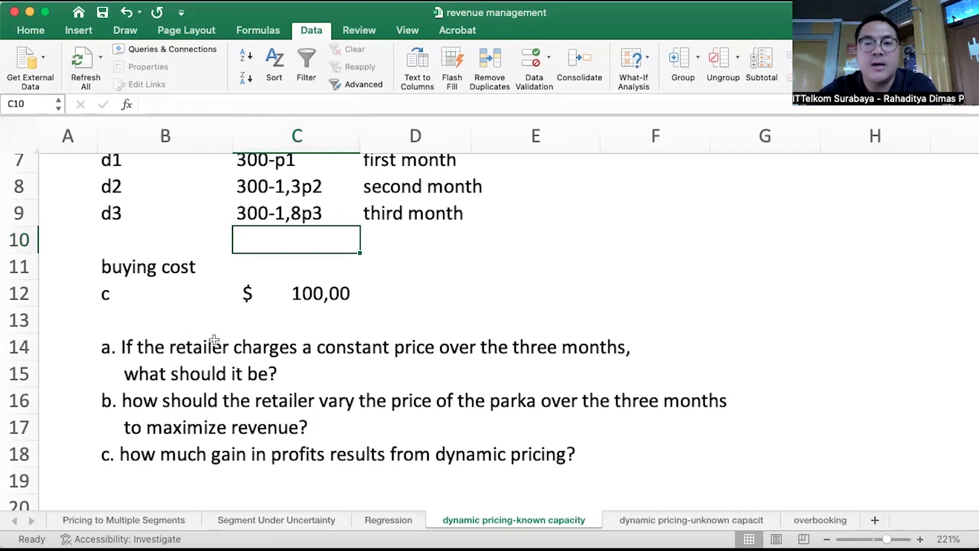
scroll(326, 329, down, 4)
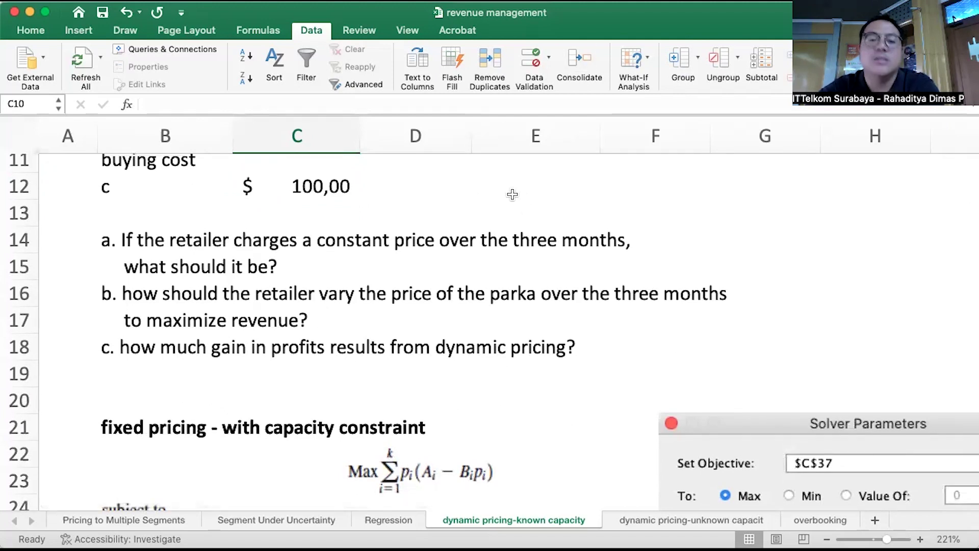
scroll(511, 192, down, 8)
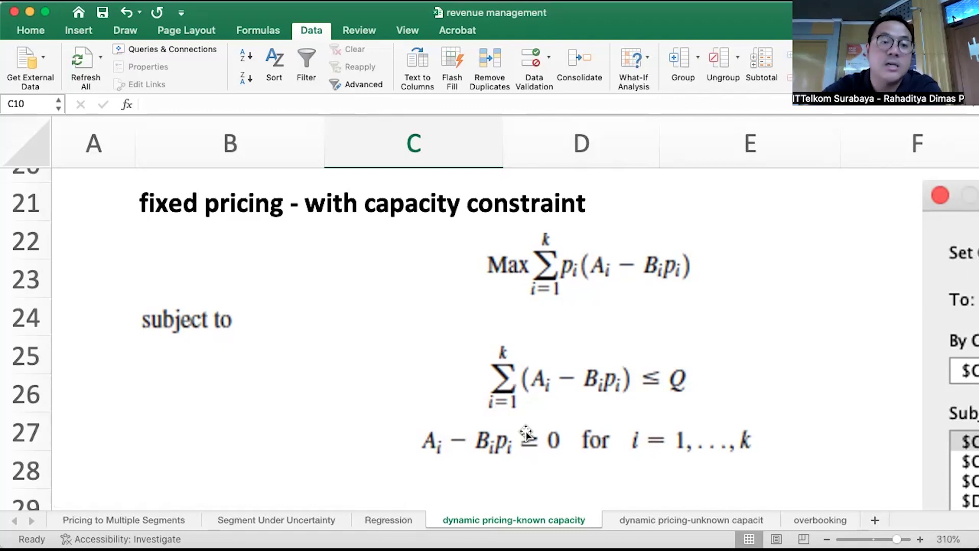
scroll(631, 438, down, 6)
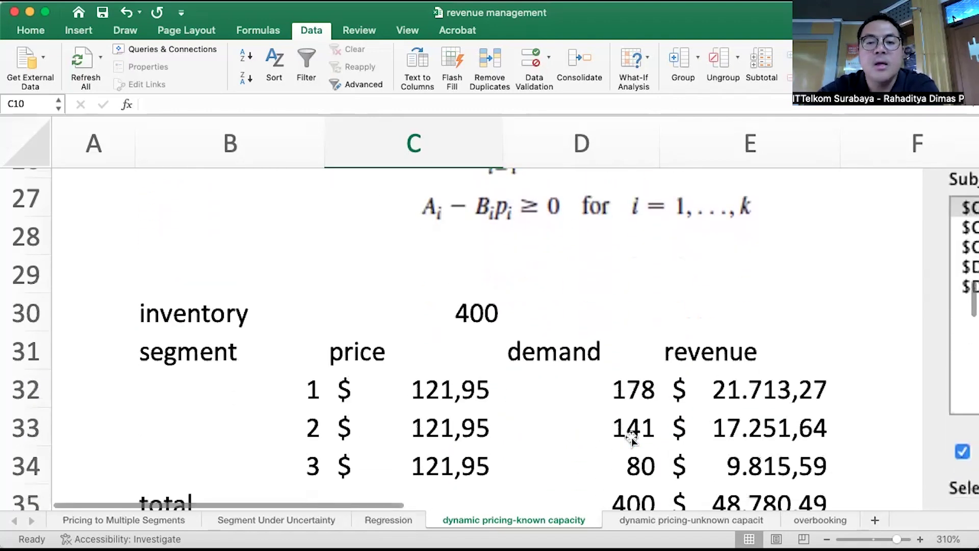
scroll(631, 438, up, 4)
scroll(632, 438, right, 6)
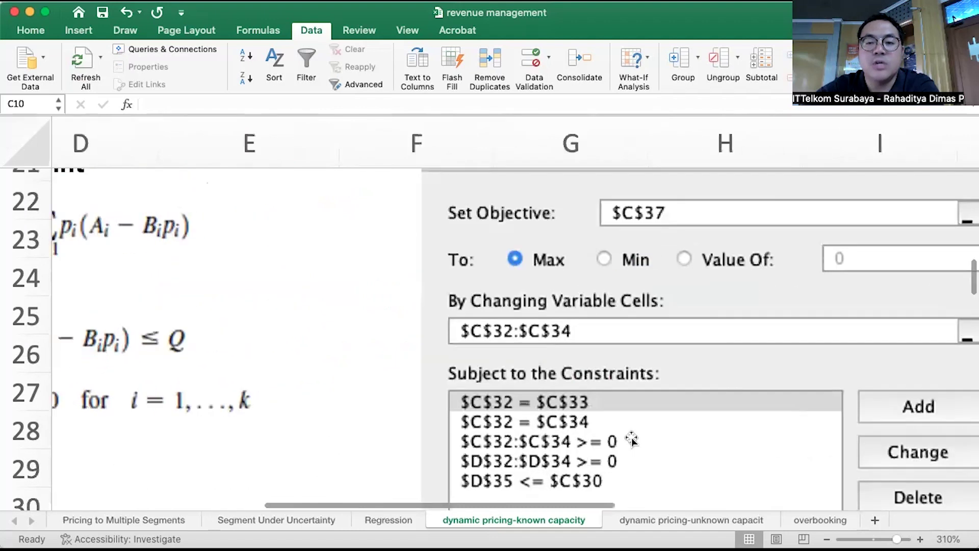
scroll(631, 437, up, 2)
scroll(631, 437, left, 1)
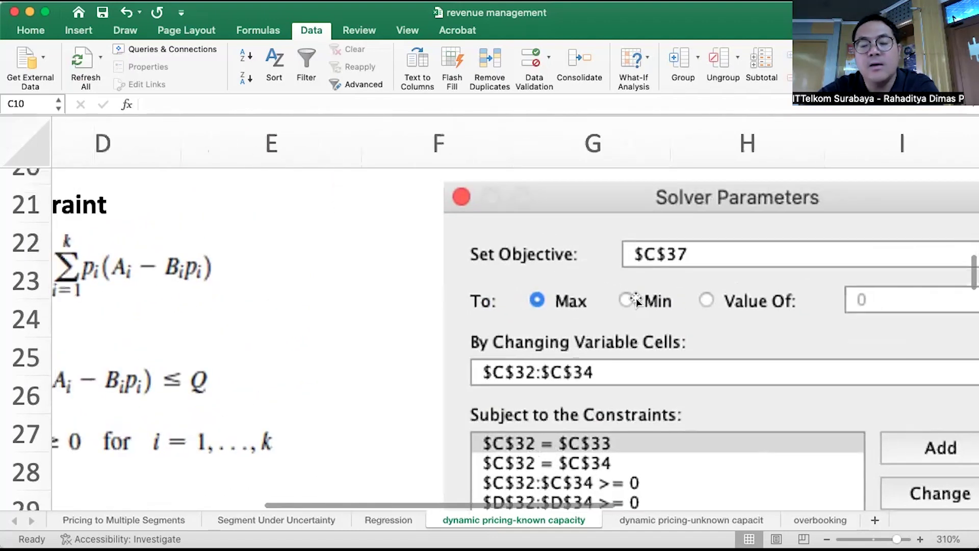
scroll(636, 298, down, 4)
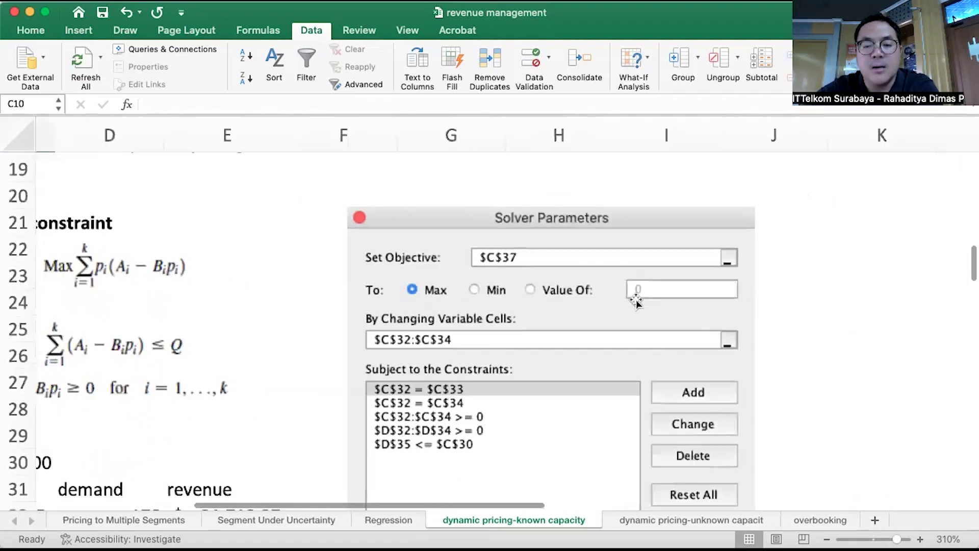
scroll(636, 300, down, 5)
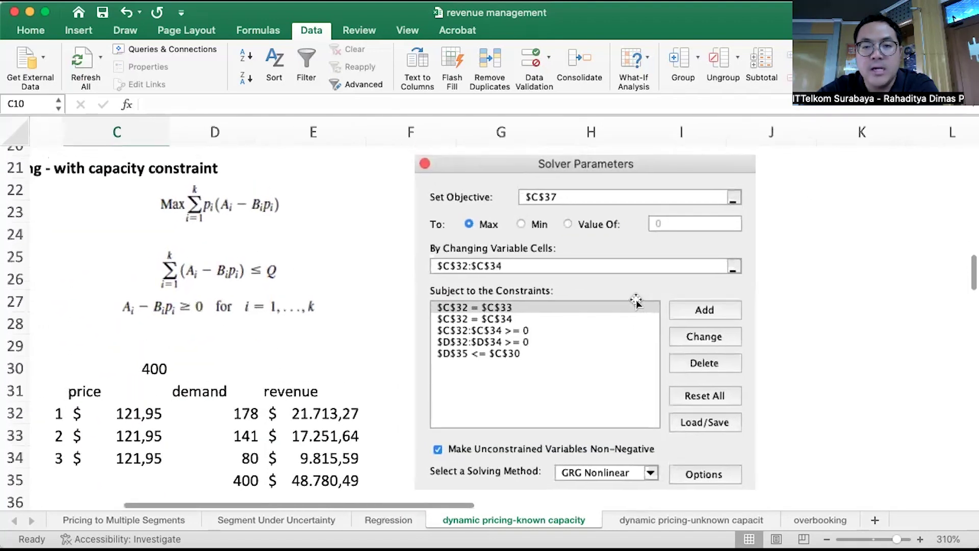
scroll(635, 301, down, 5)
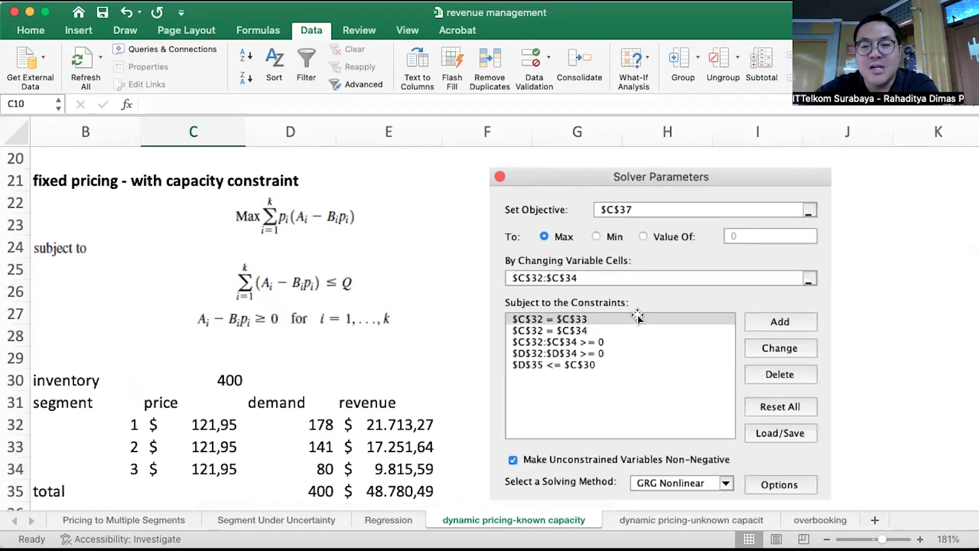
scroll(638, 316, down, 1)
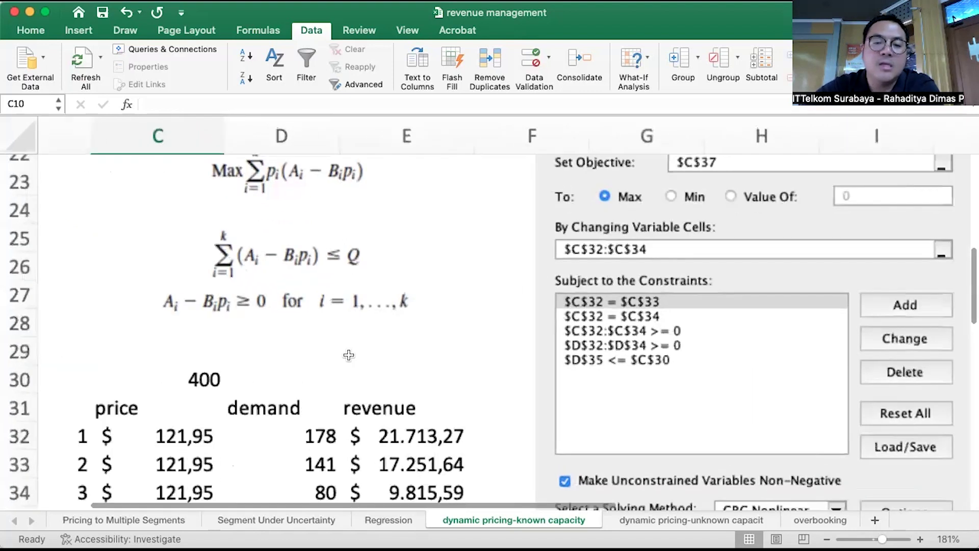
- Apply all borders to the fixed pricing table in B30:E35
scroll(348, 355, down, 2)
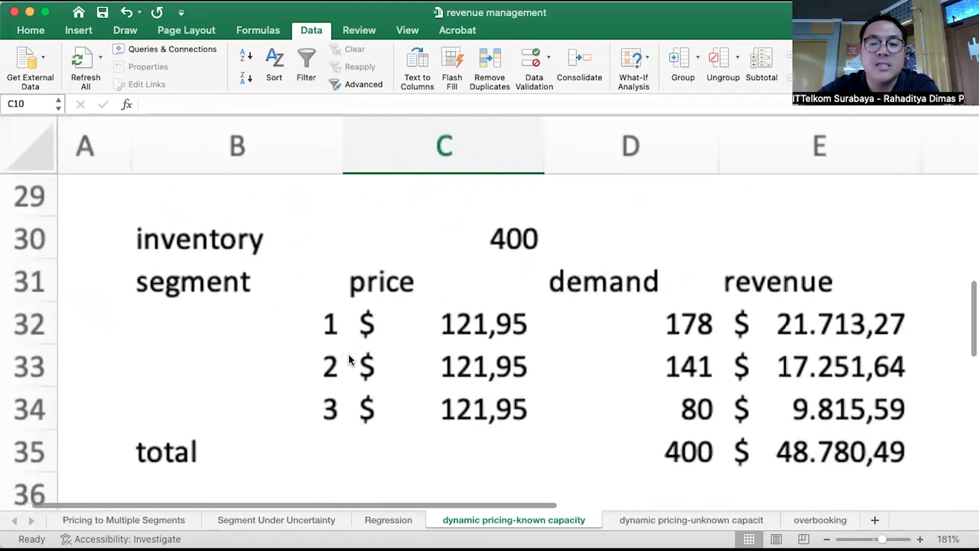
drag(229, 242, 774, 462)
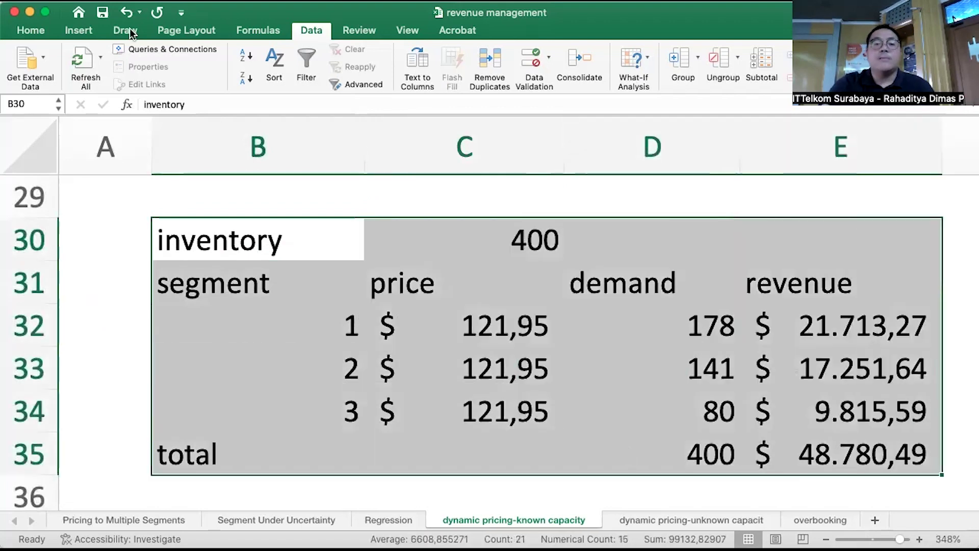
click(30, 30)
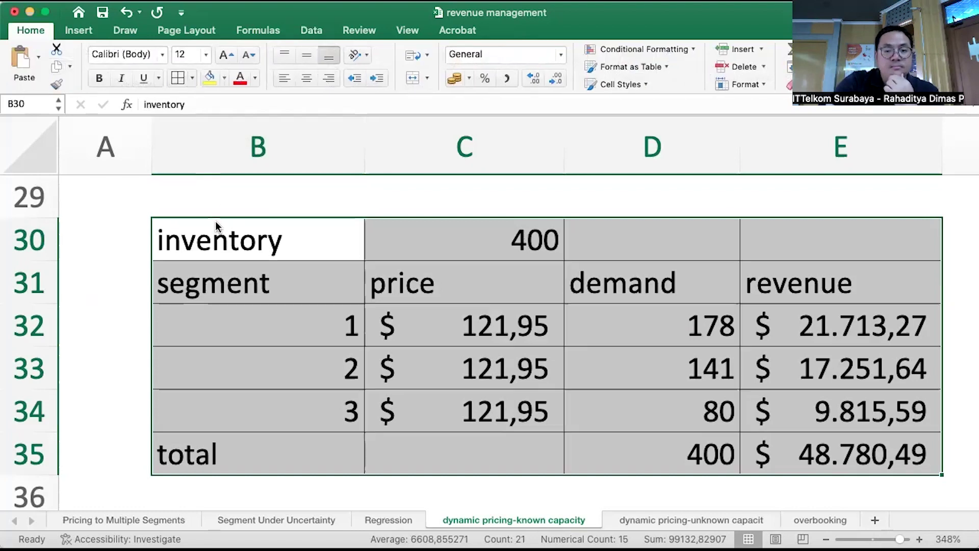
click(435, 326)
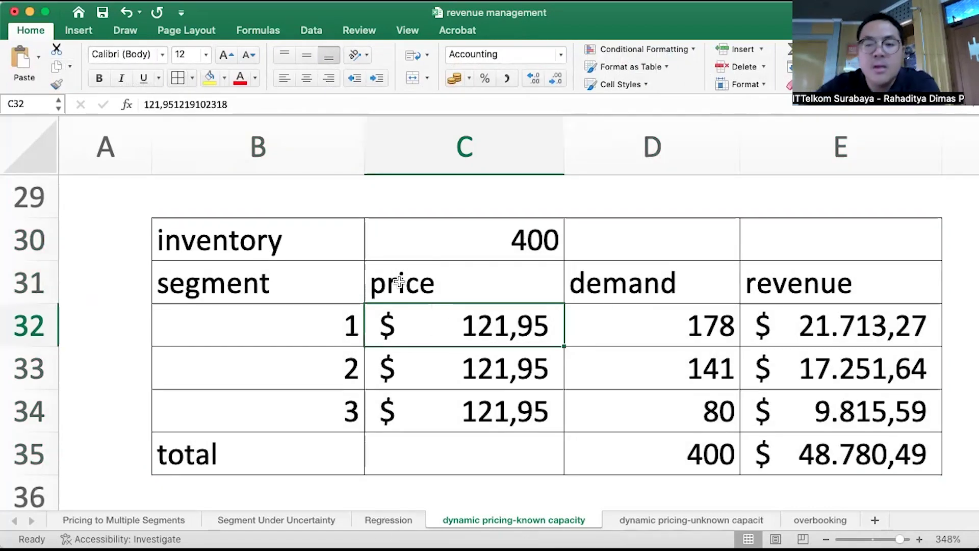
- Review the inventory, segment and price entries of the fixed pricing table cell by cell
click(259, 241)
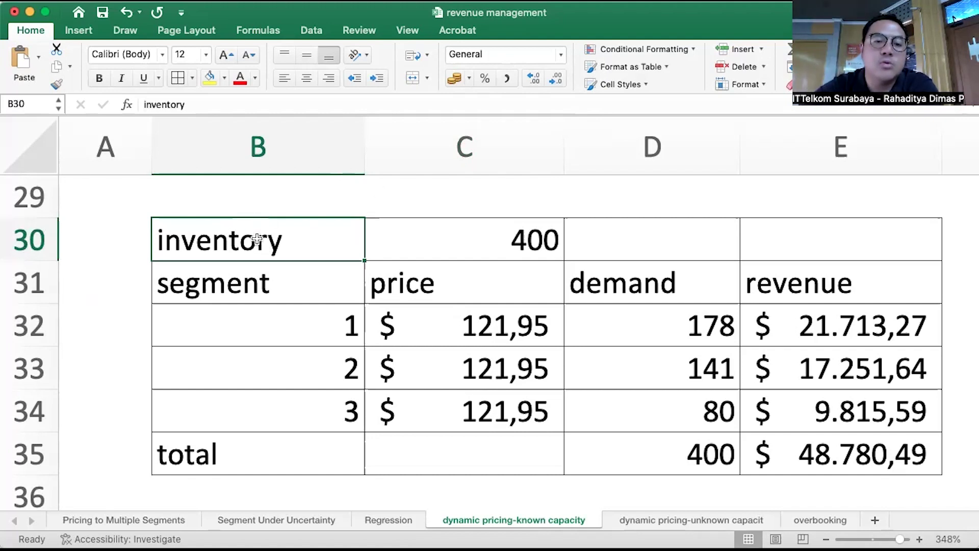
key(Right)
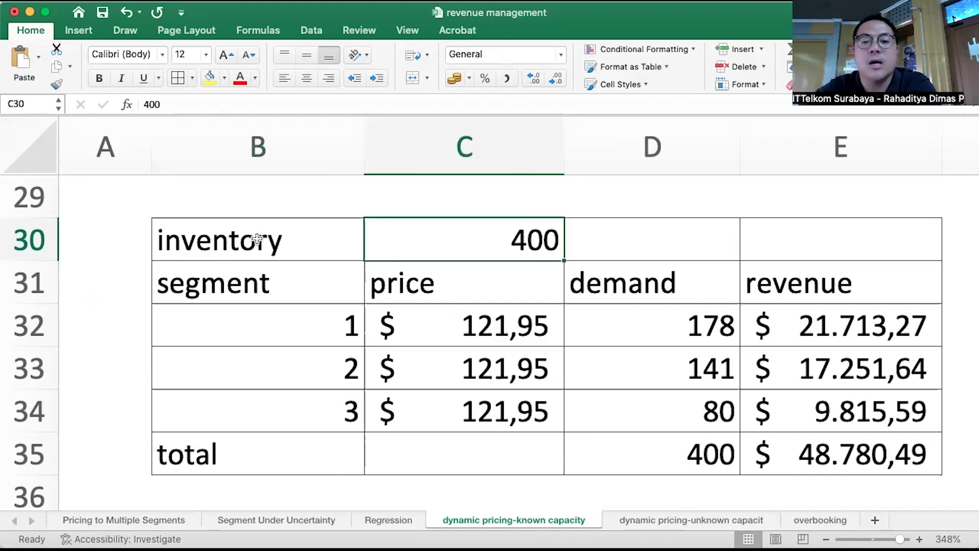
click(293, 289)
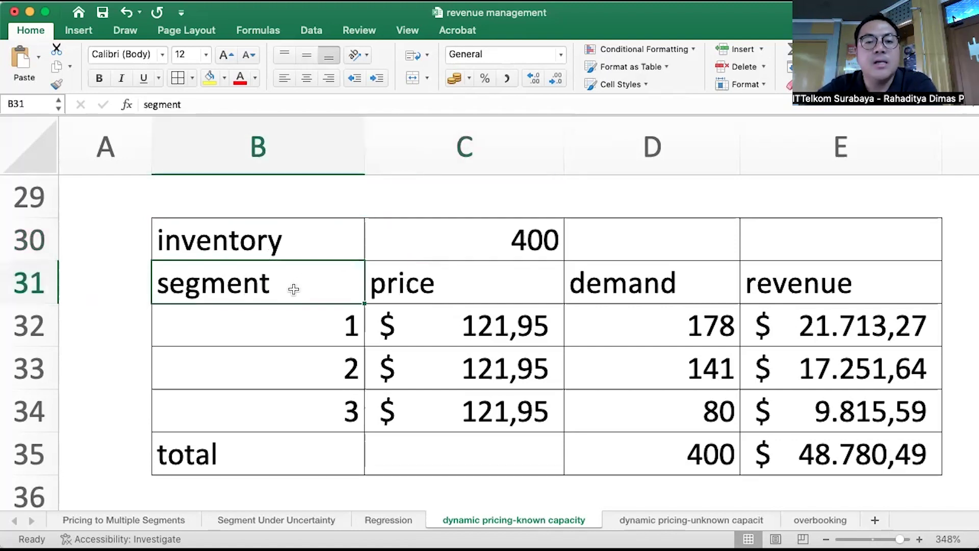
key(Down)
key(Down)
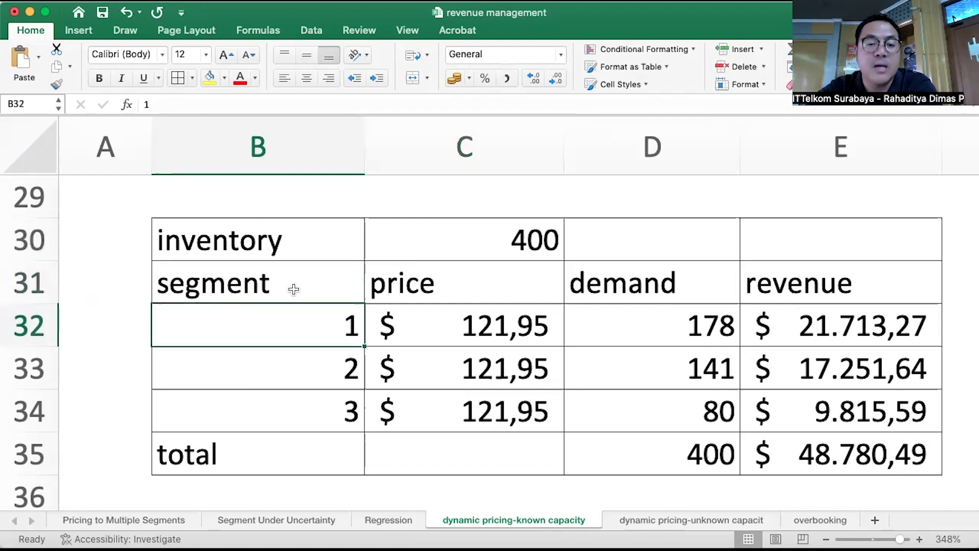
key(Down)
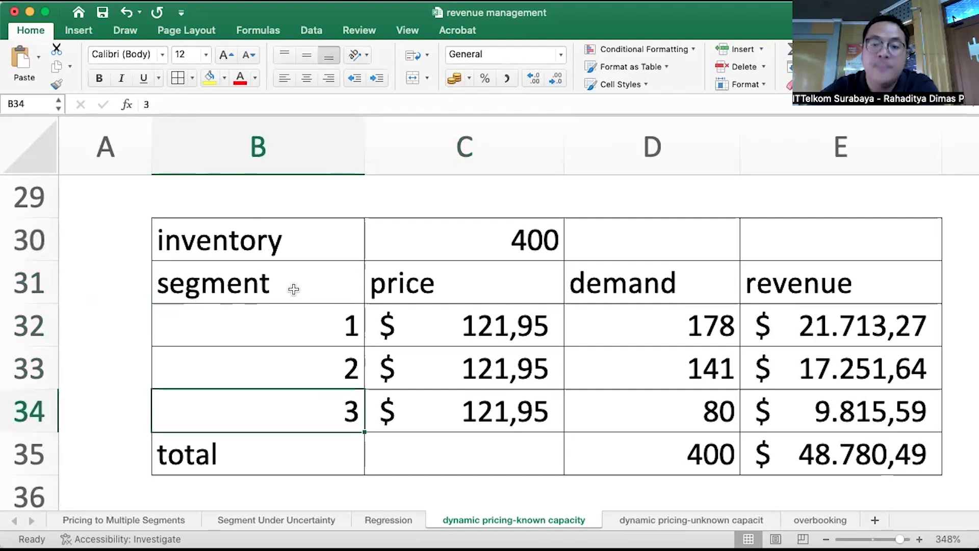
key(Right)
key(Up)
key(Up)
key(Up)
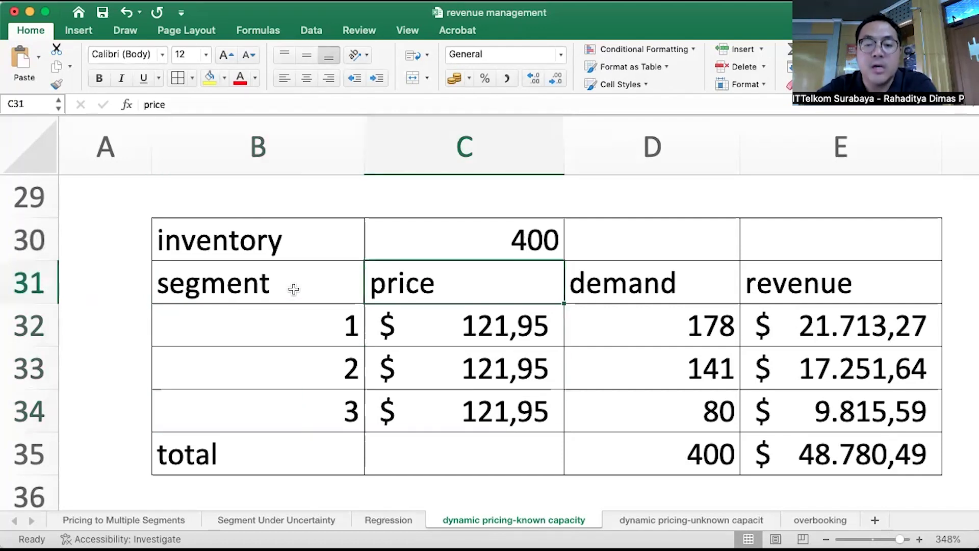
- Set the prices of all three segments in C32:C34 to 0
key(Down)
text(0)
key(Return)
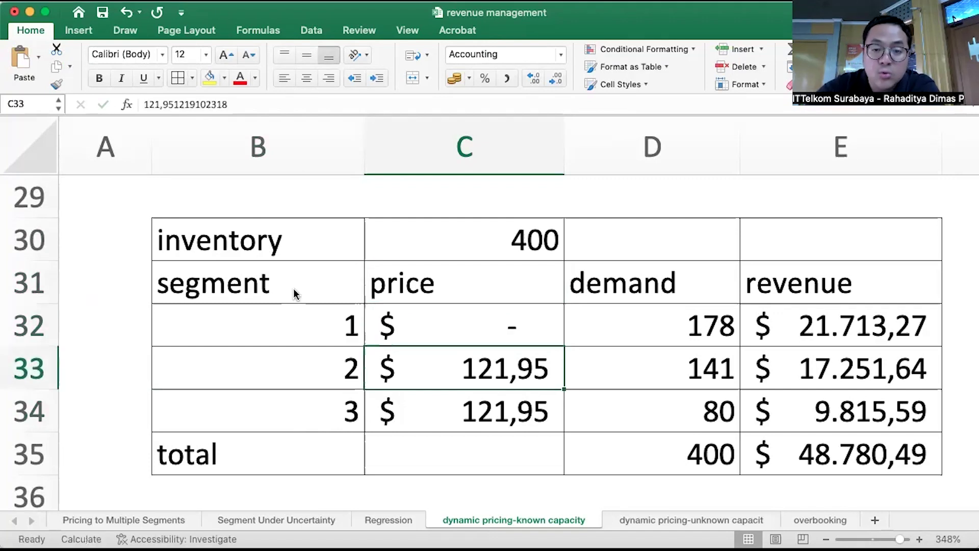
text(0)
key(Return)
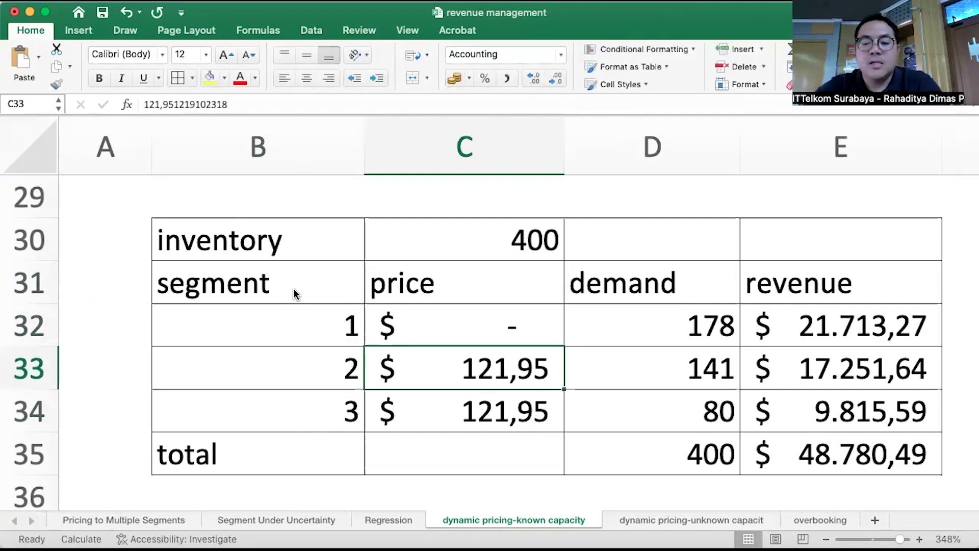
text(0)
key(Return)
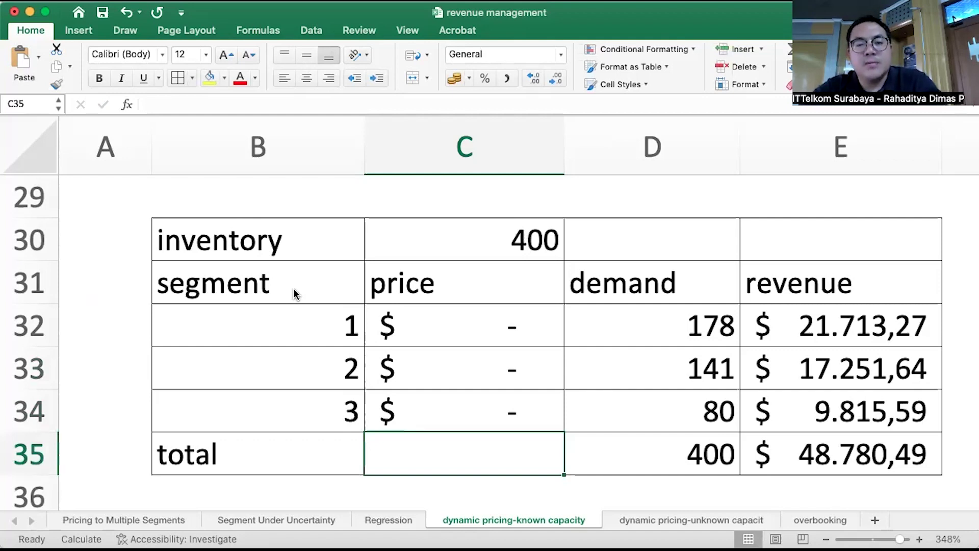
- Recalculate the workbook to update the demand and revenue columns for the zero prices
key(Up)
key(Up)
key(Up)
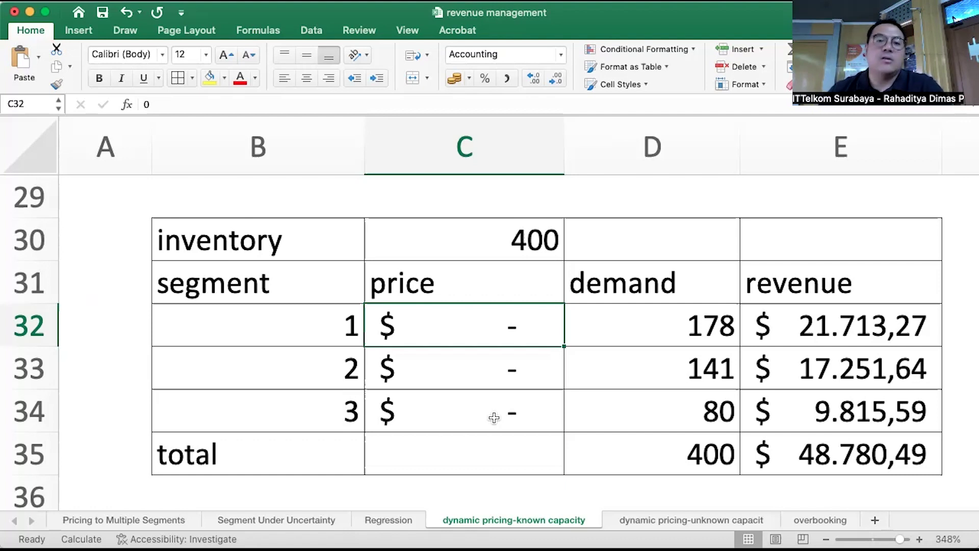
key(Right)
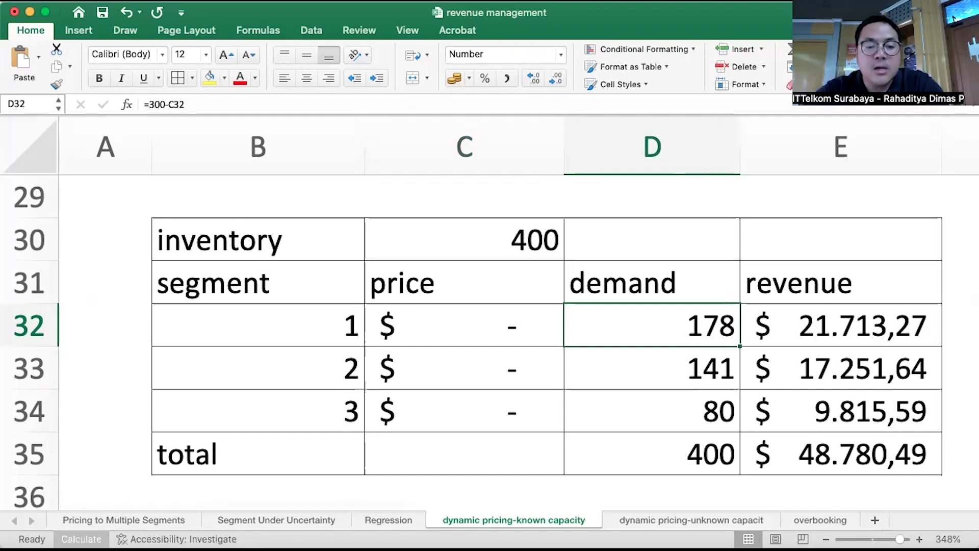
click(81, 539)
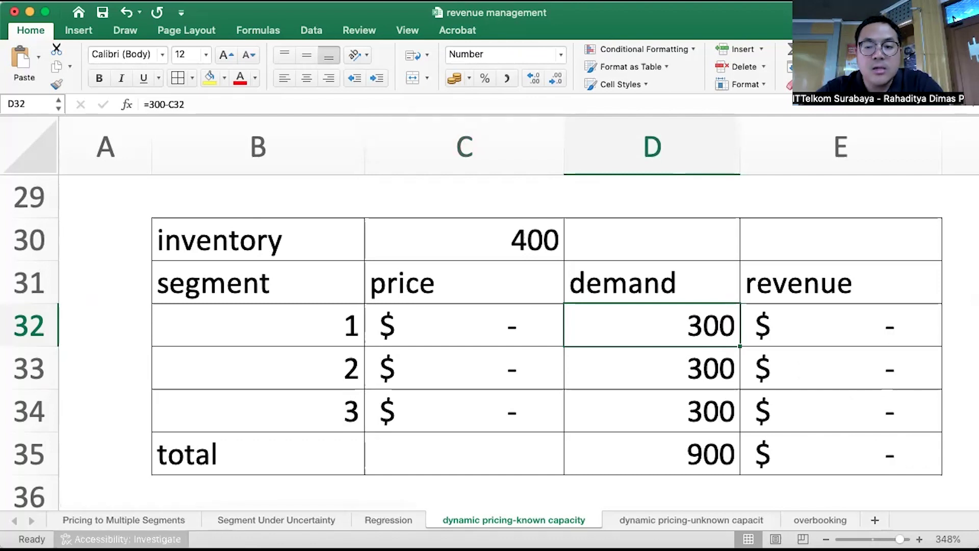
- Display the segment 1 demand formula in D32 as the text =300-C32 by prefixing it with an apostrophe
click(416, 320)
click(673, 329)
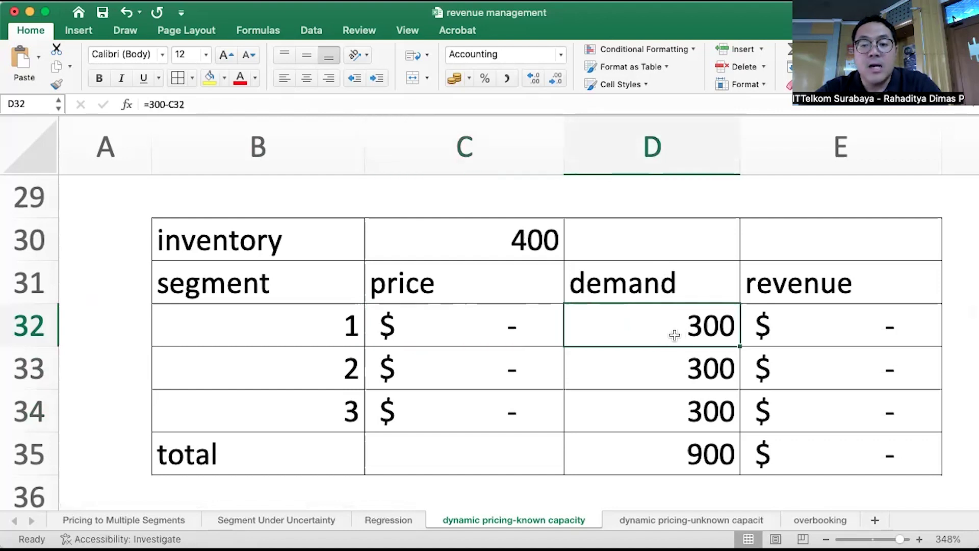
click(167, 104)
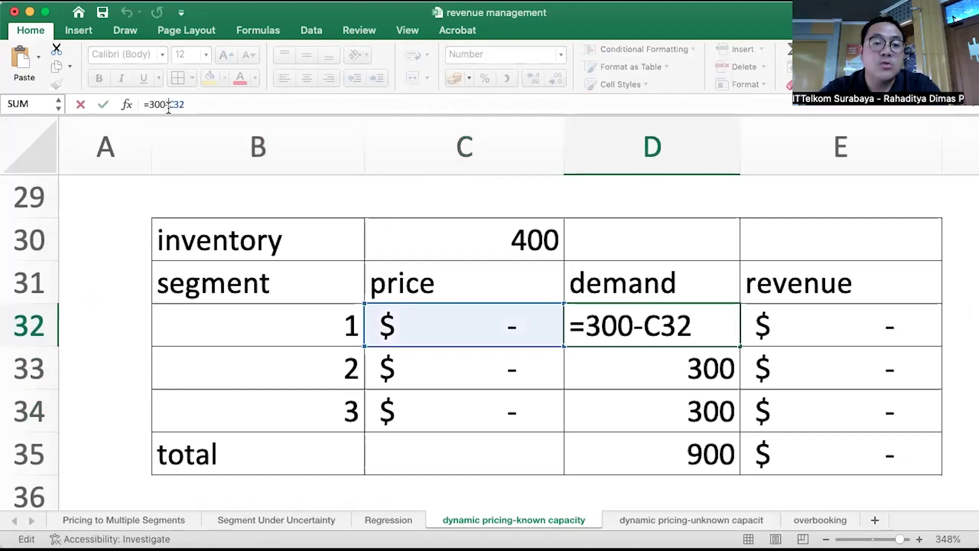
text(')
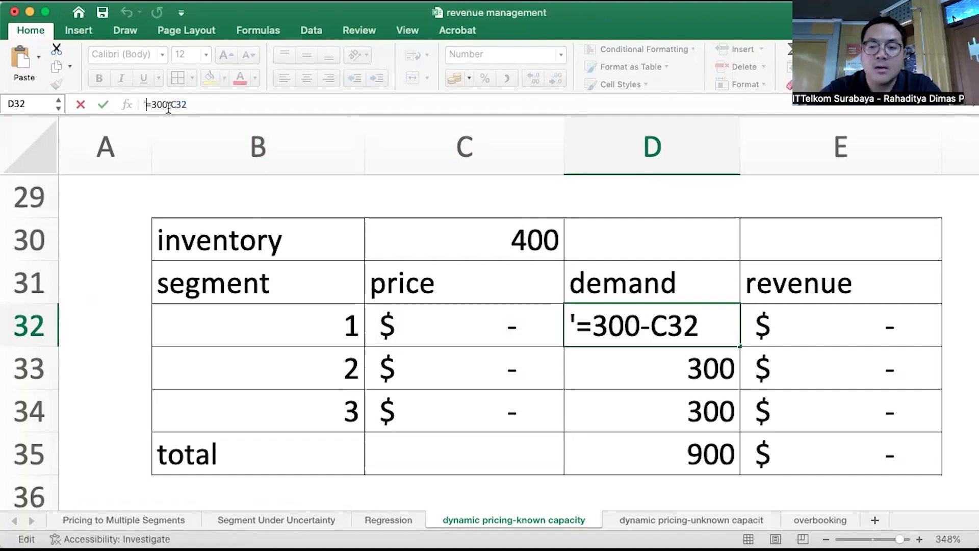
key(Return)
key(Up)
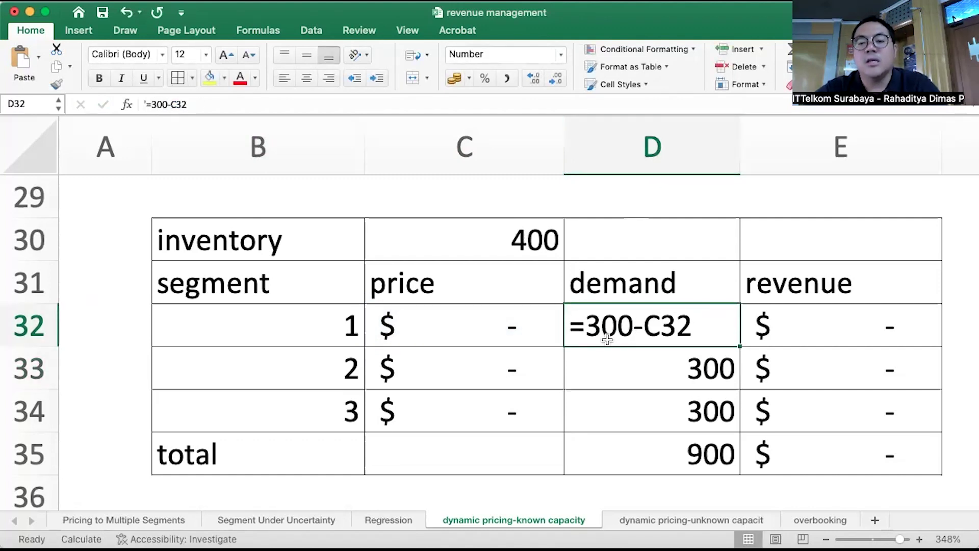
- Display the segment 2 demand formula in D33 as the text =300-1,3*C33 with a leading apostrophe and widen column D slightly
click(674, 370)
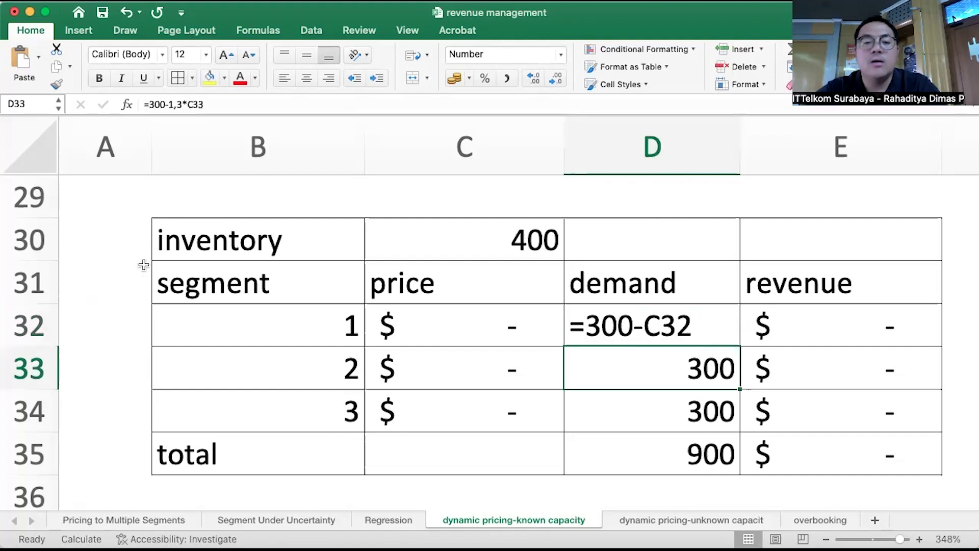
click(148, 105)
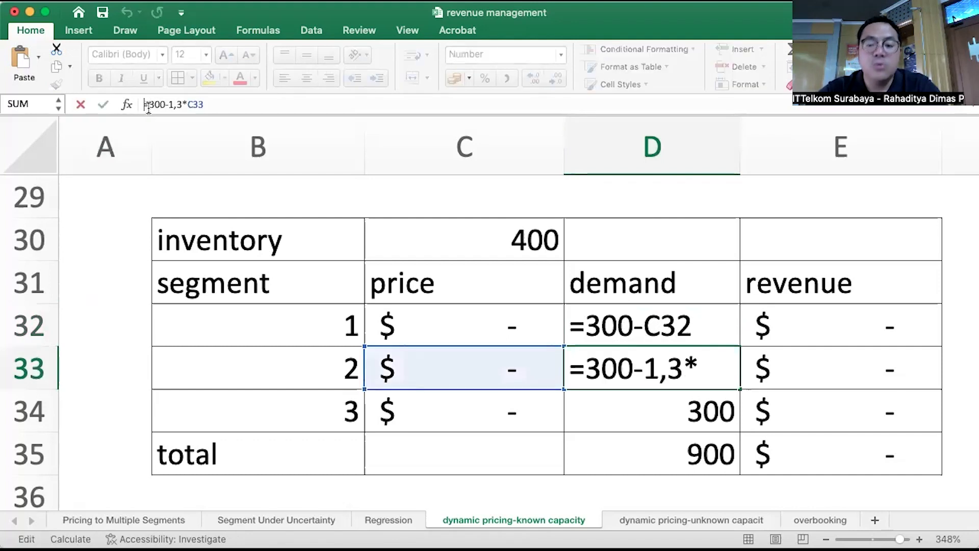
text('\)
key(BackSpace)
key(Return)
key(Up)
drag(740, 158, 757, 158)
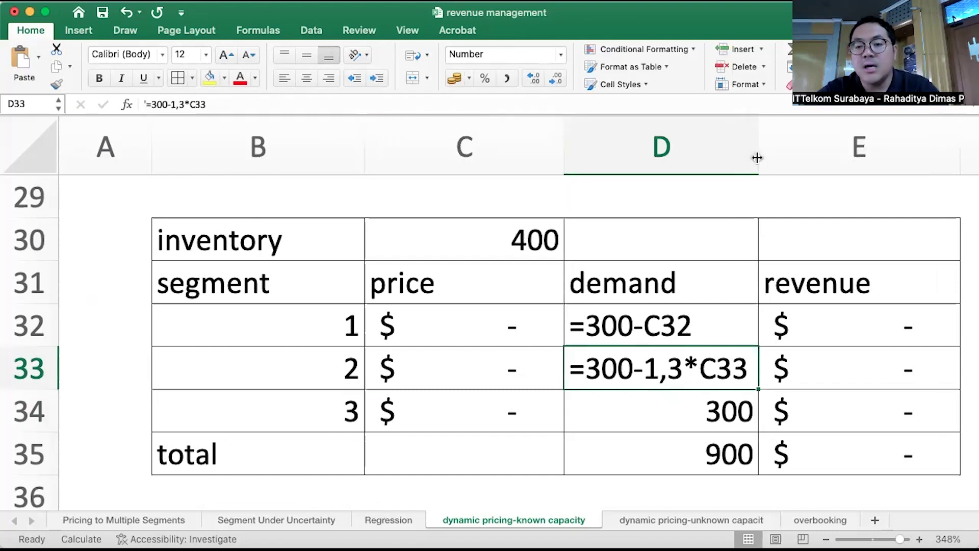
- Show the segment 3 demand formula in D34 as the text =300-1,8*C34 by adding a leading apostrophe
click(711, 407)
click(145, 104)
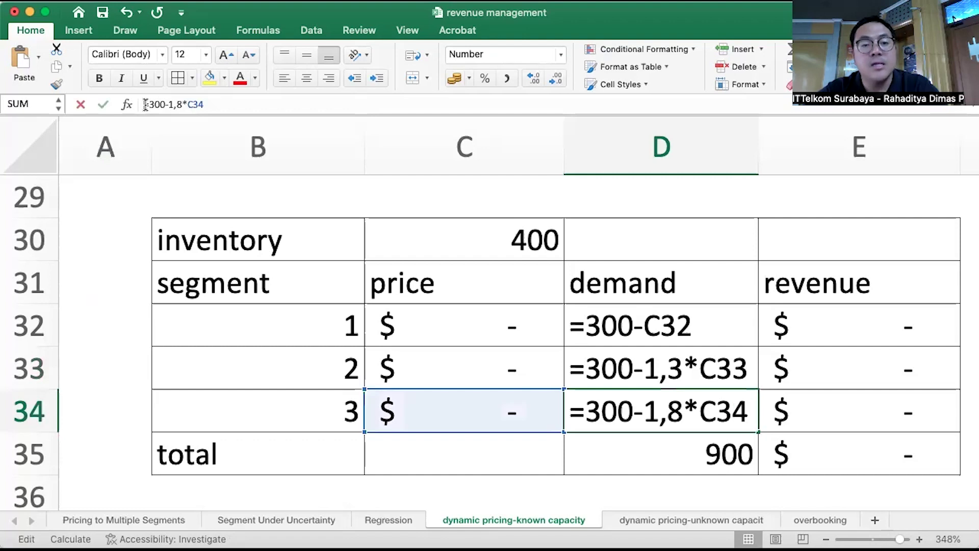
text(')
key(Return)
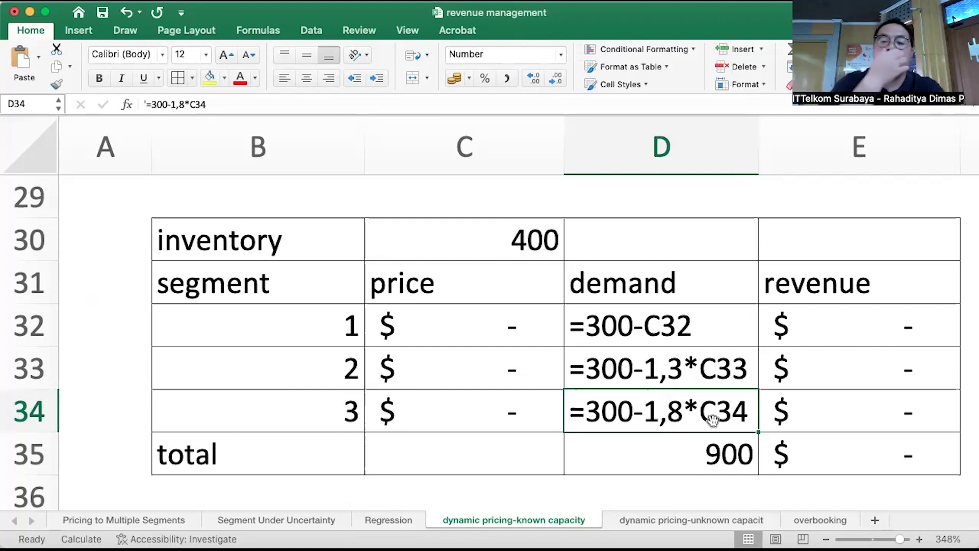
- Compare the demand formulas with the demand curve equations for d1 to d3, and inspect the segment 1 price, revenue and demand cells
scroll(683, 297, up, 5)
scroll(684, 297, up, 12)
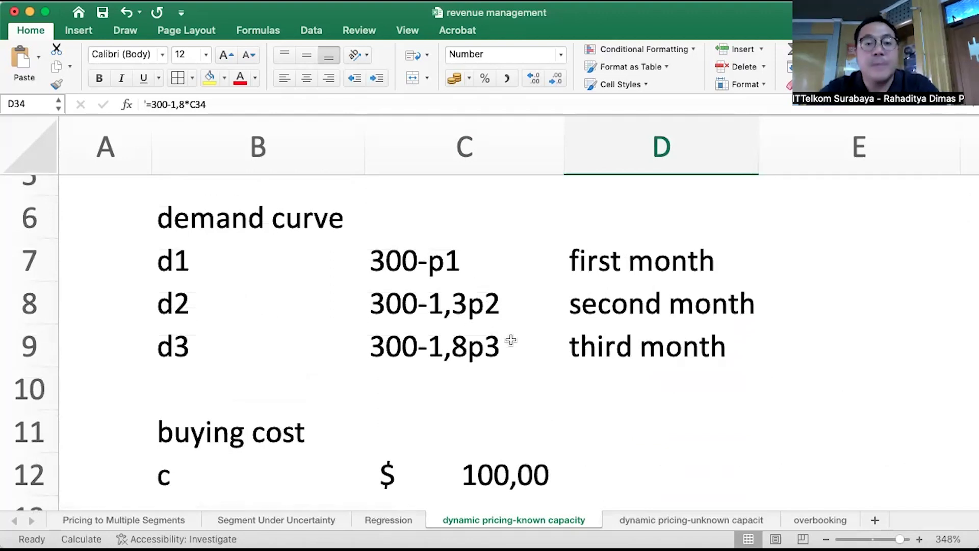
scroll(510, 339, down, 15)
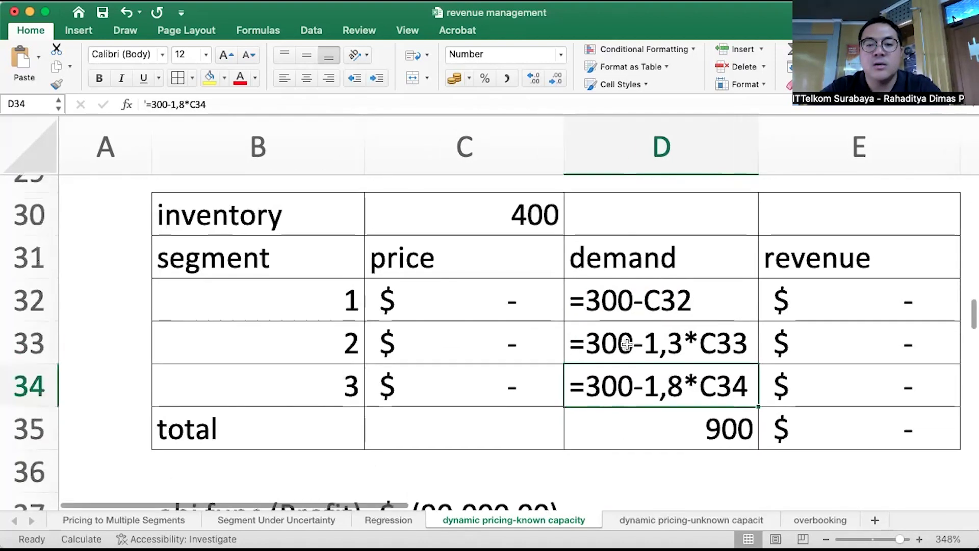
scroll(627, 344, up, 1)
scroll(626, 344, right, 1)
click(458, 319)
key(Return)
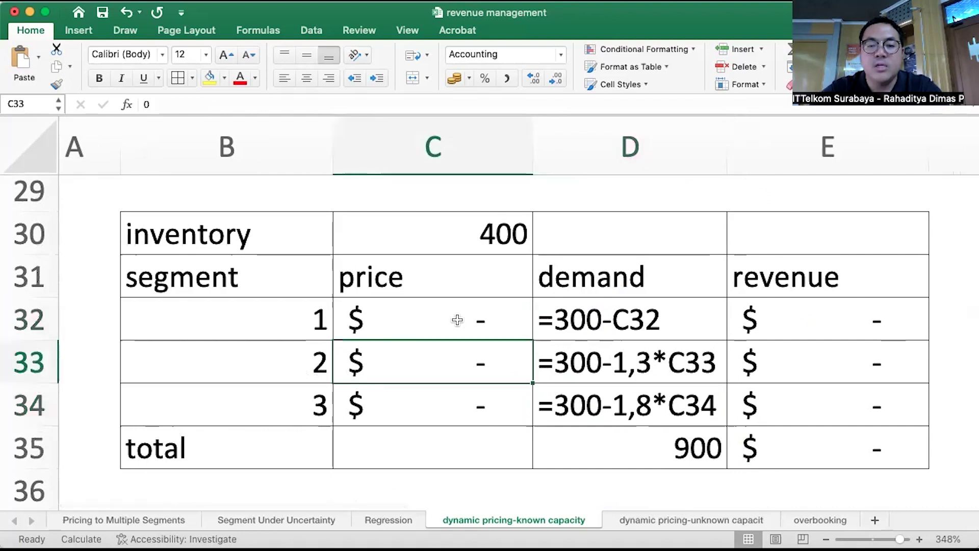
key(Right)
key(Right)
key(Up)
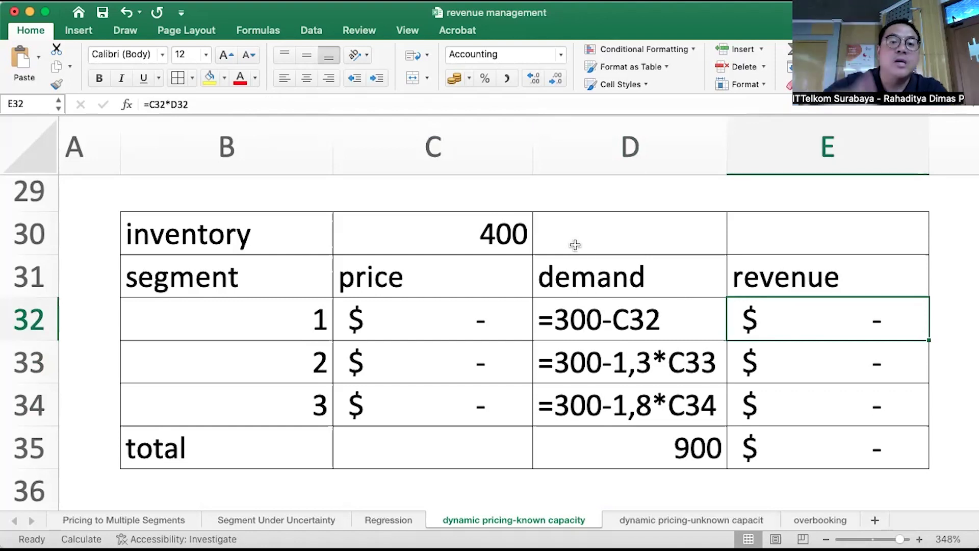
click(633, 332)
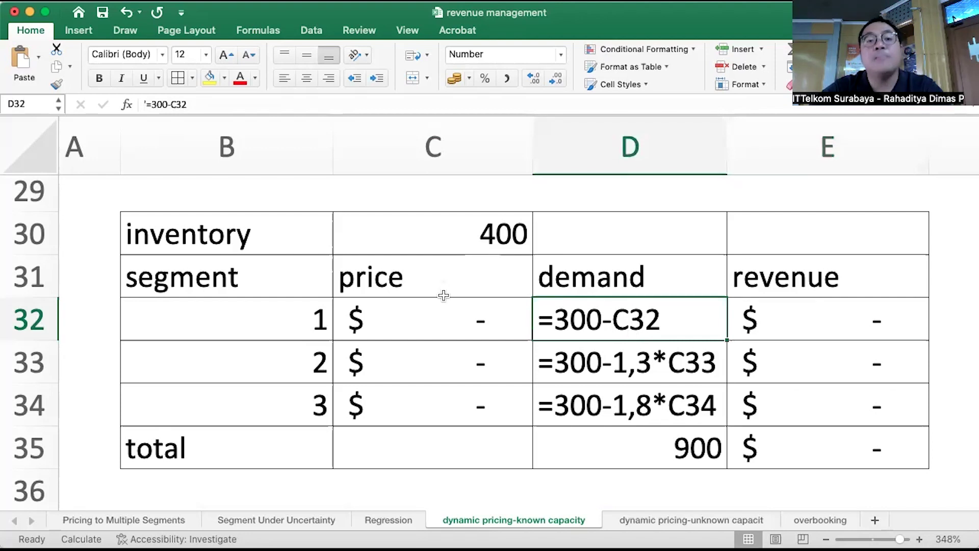
- Display the revenue formulas in E32:E34 as the text =C32*D32, =C33*D33 and =C34*D34 by prefixing each with an apostrophe
click(825, 338)
click(144, 104)
text(')
key(Return)
click(143, 104)
text(')
key(Return)
click(143, 104)
text(')
key(Return)
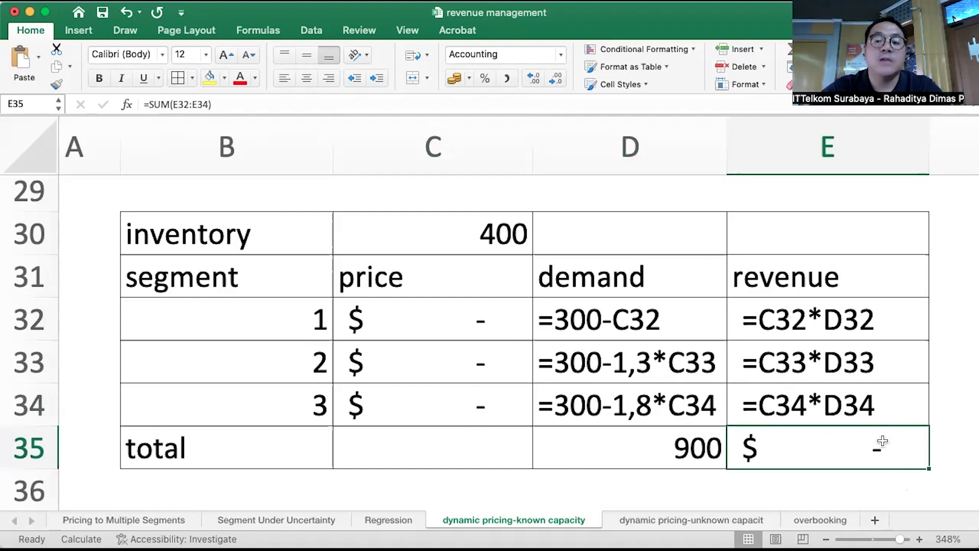
- Show the total formulas as text with a leading apostrophe: =SUM(E32:E34) in E35 and =SUM(D32:D34) in D35
click(139, 104)
text(')
key(Return)
key(Up)
key(Left)
click(140, 105)
text(')
key(Return)
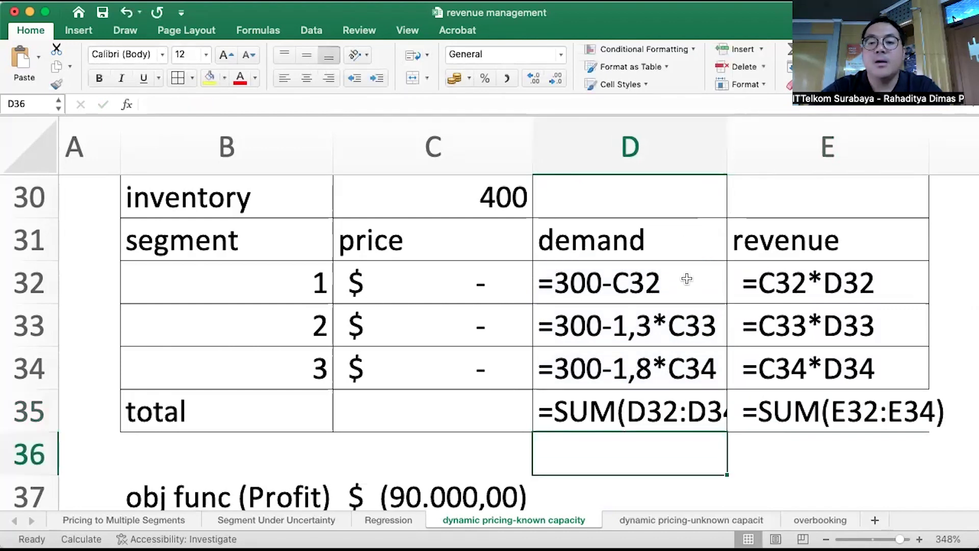
- Widen columns D and E so the SUM formula texts in row 35 fit inside their cells
click(653, 403)
key(Right)
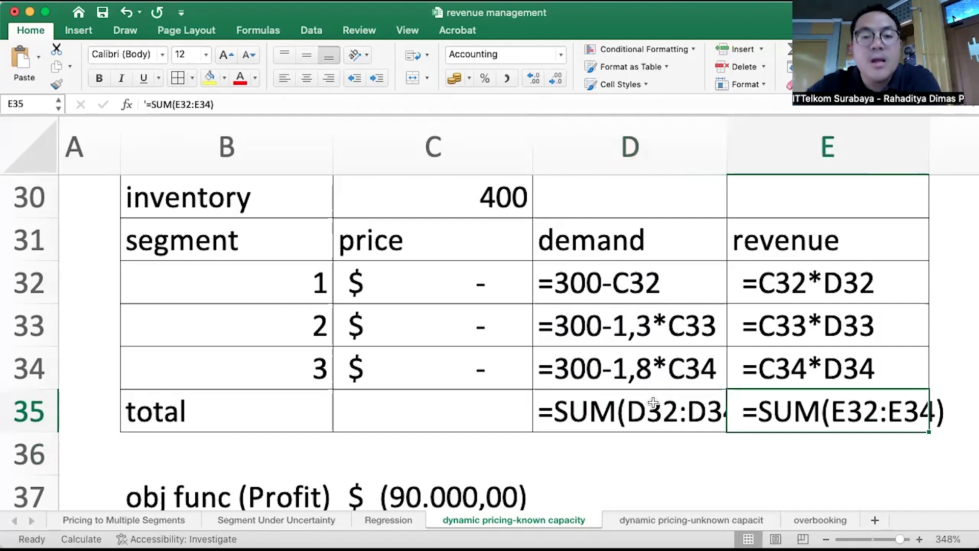
scroll(546, 379, up, 1)
scroll(546, 379, down, 1)
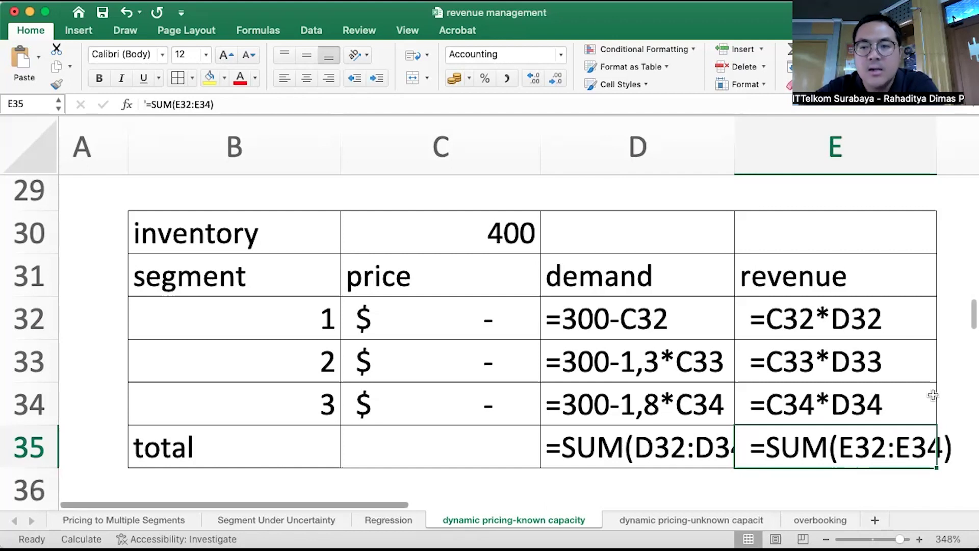
drag(734, 148, 769, 148)
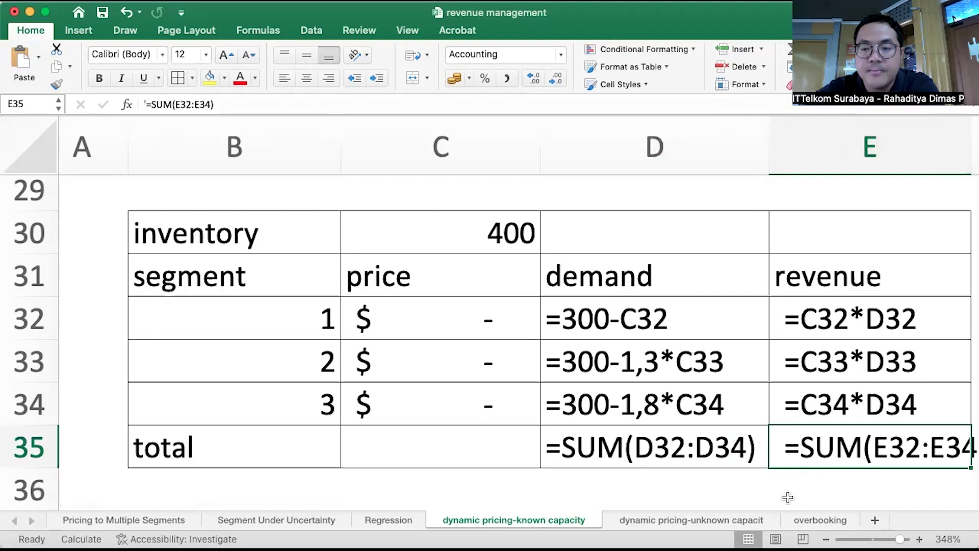
scroll(786, 337, right, 2)
scroll(785, 337, right, 1)
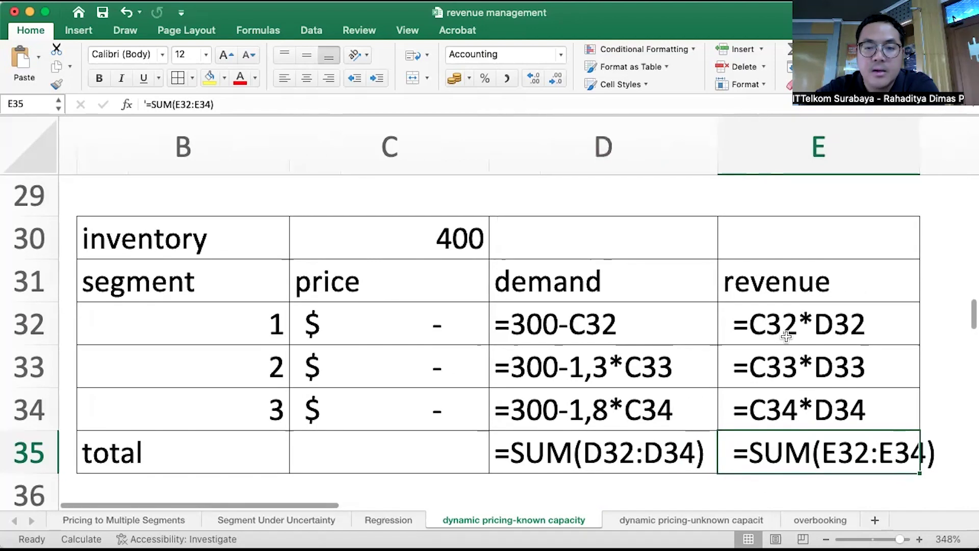
click(893, 166)
drag(918, 153, 957, 153)
scroll(860, 340, down, 1)
click(637, 464)
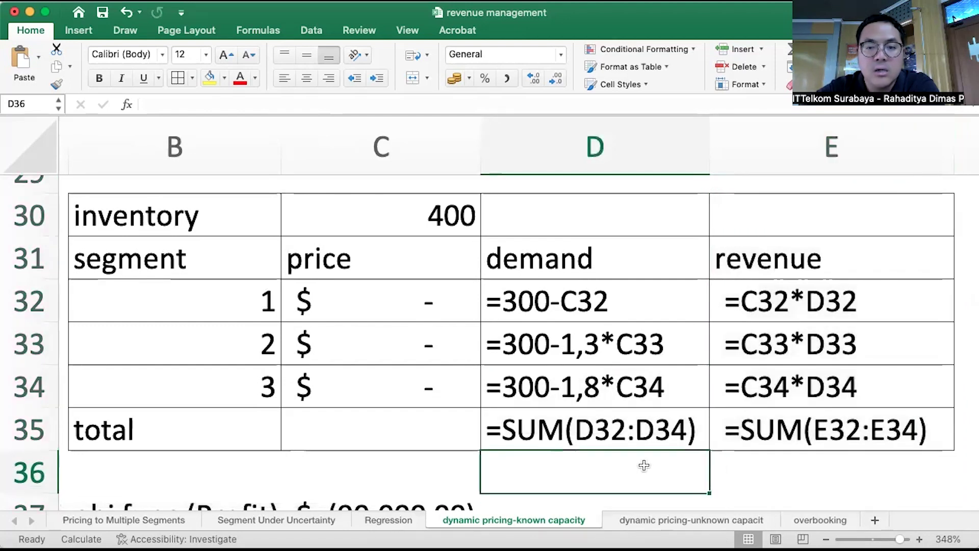
scroll(662, 397, left, 1)
scroll(662, 398, right, 1)
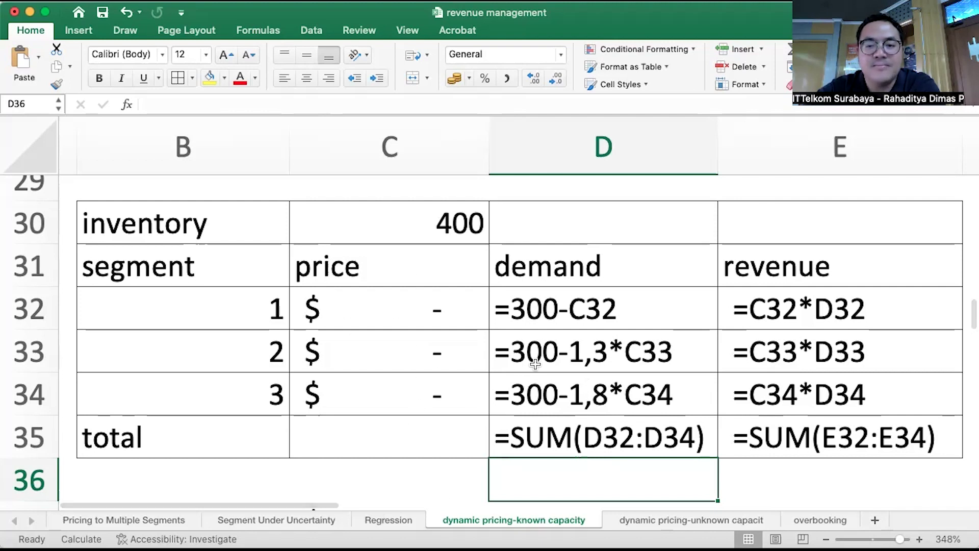
- Turn the segment 1 and 2 demand texts in D32 and D33 back into live formulas by removing the leading apostrophes
click(542, 297)
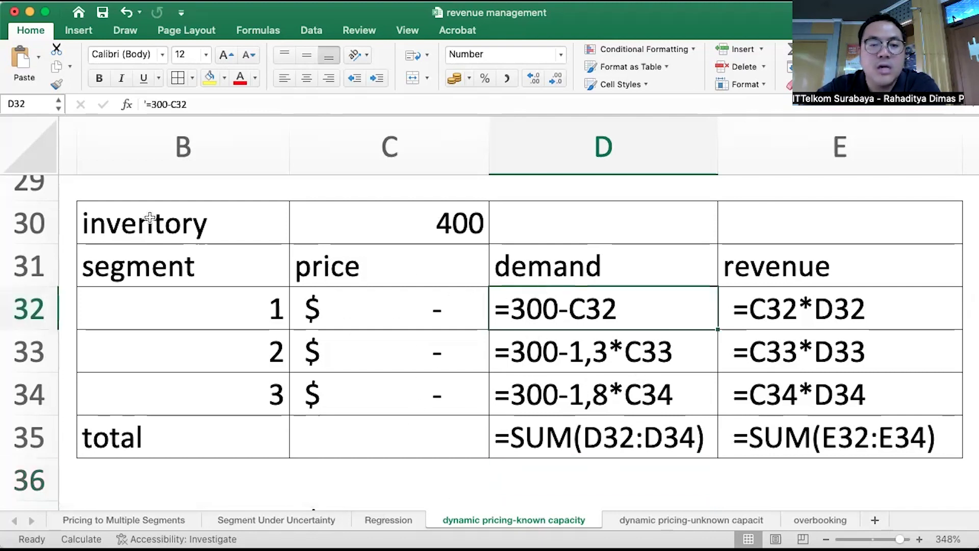
click(148, 102)
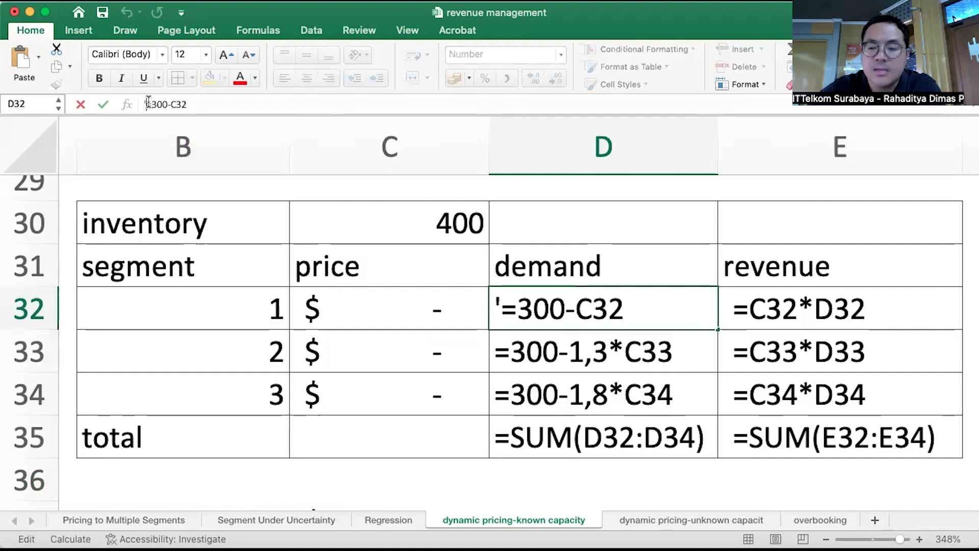
key(Delete)
key(Return)
click(148, 102)
text(/)
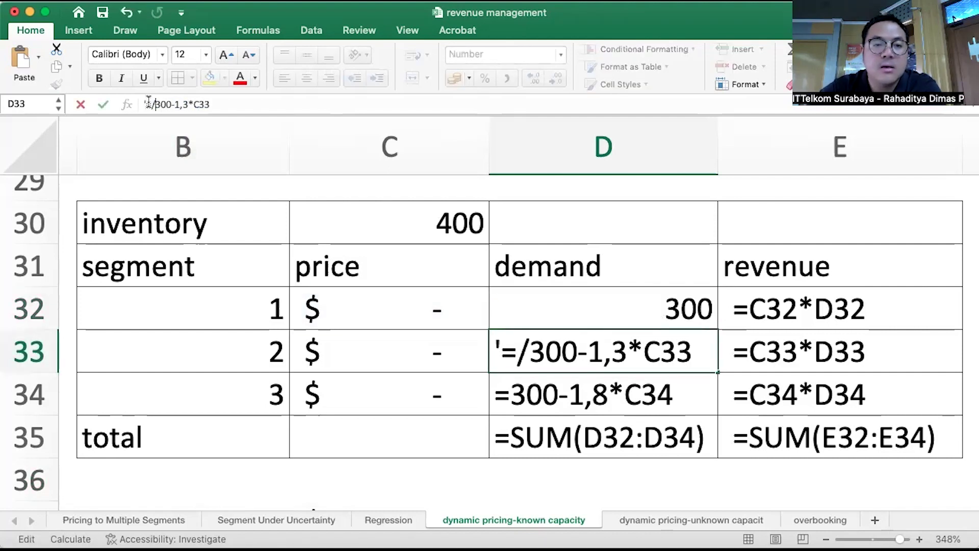
key(BackSpace)
key(BackSpace)
key(Return)
key(Up)
click(148, 102)
key(Delete)
text(=)
key(Return)
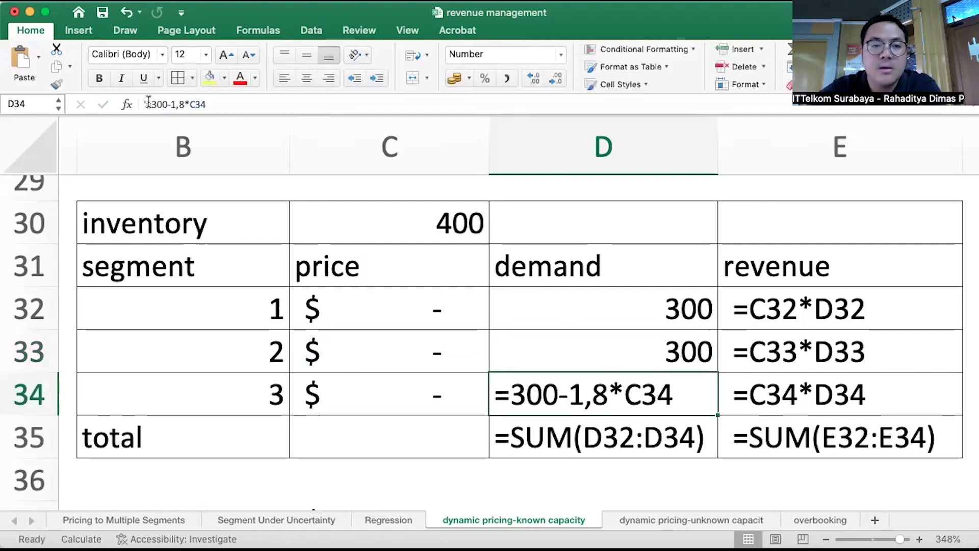
- Restore the live formulas for segment 3 demand in D34 and total demand in D35 by removing their apostrophes
click(148, 102)
key(Delete)
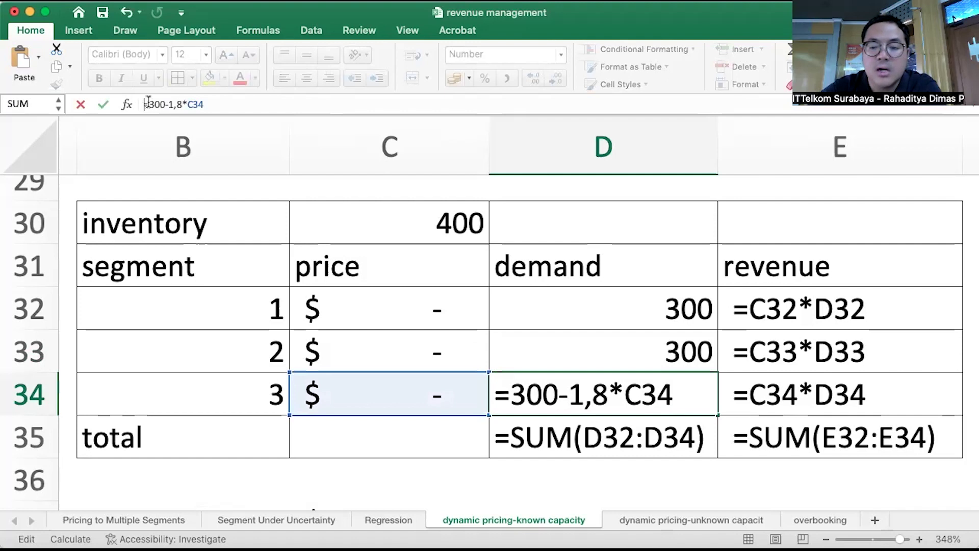
key(Return)
click(148, 102)
key(Delete)
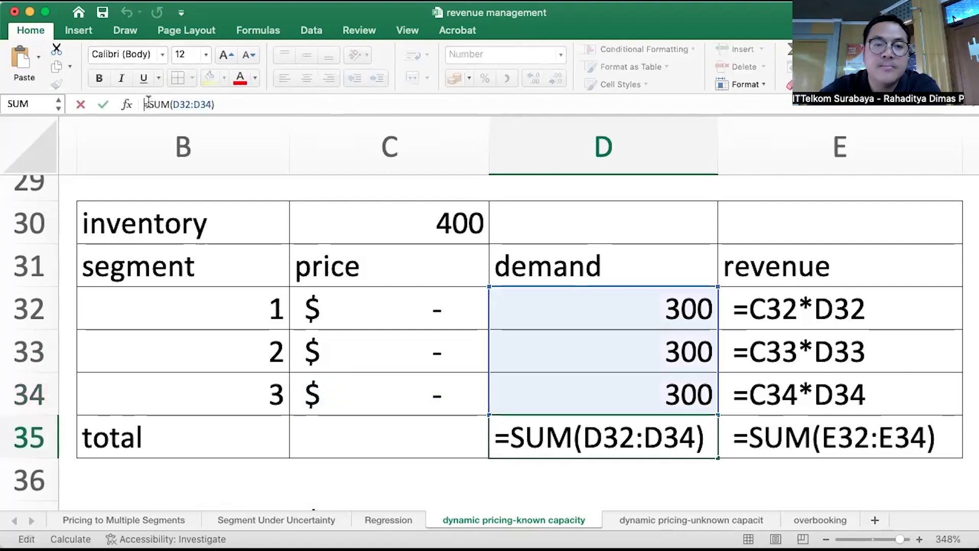
key(Return)
- Remove the leading apostrophes from the segment 1 and 2 revenue formulas in E32 and E33 so they calculate again
key(Up)
key(Right)
key(Up)
key(Up)
key(Up)
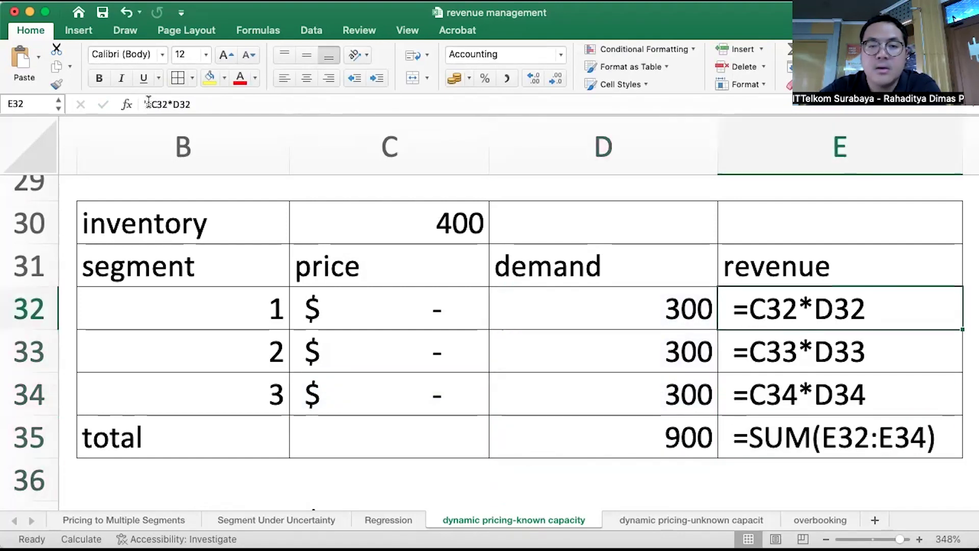
click(148, 102)
key(Delete)
key(Return)
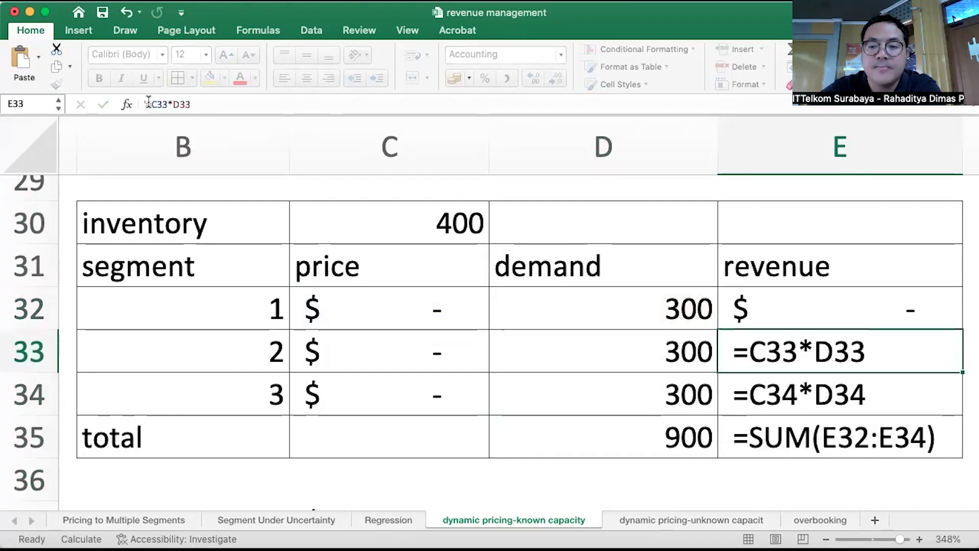
click(148, 102)
key(Delete)
key(Return)
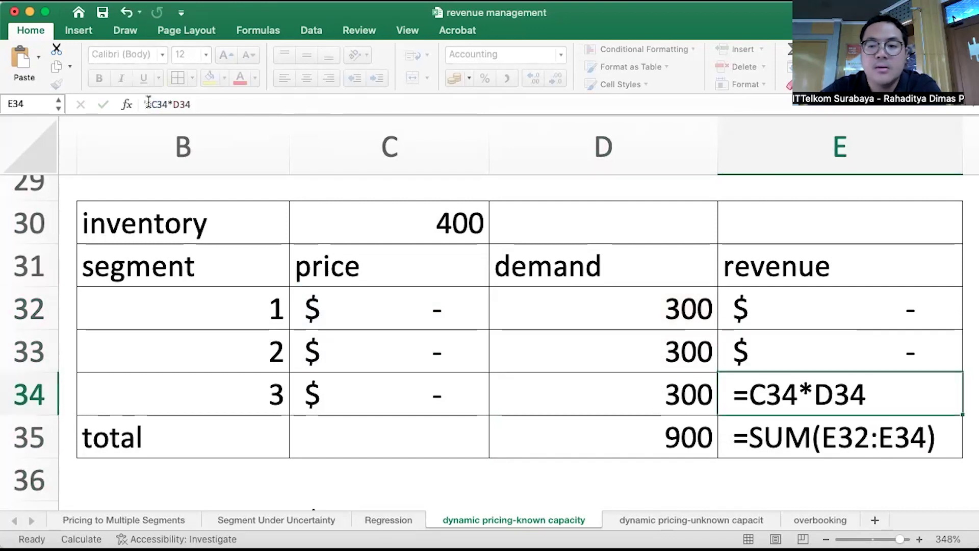
- Restore the live formulas for segment 3 revenue in E34 and total revenue in E35 by removing their apostrophes
click(148, 101)
key(Delete)
key(Return)
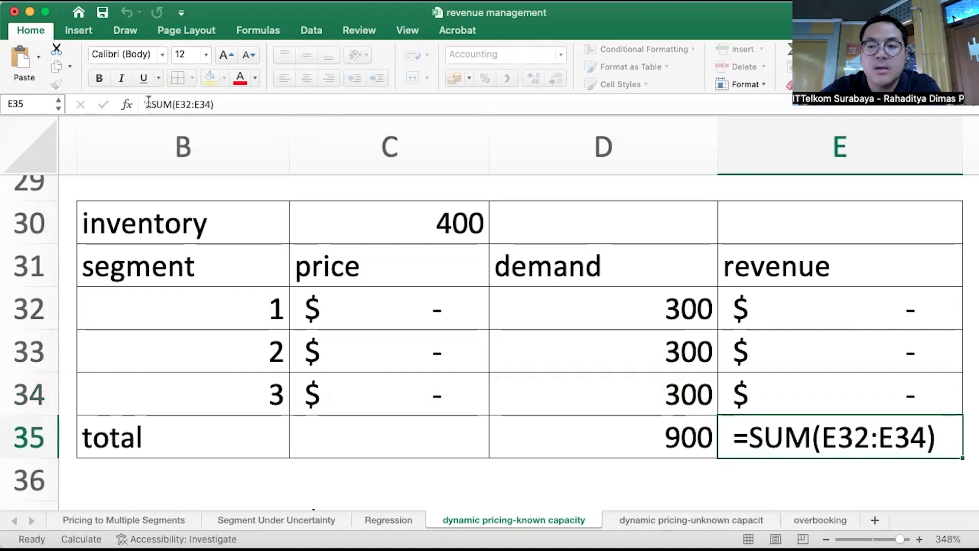
click(148, 102)
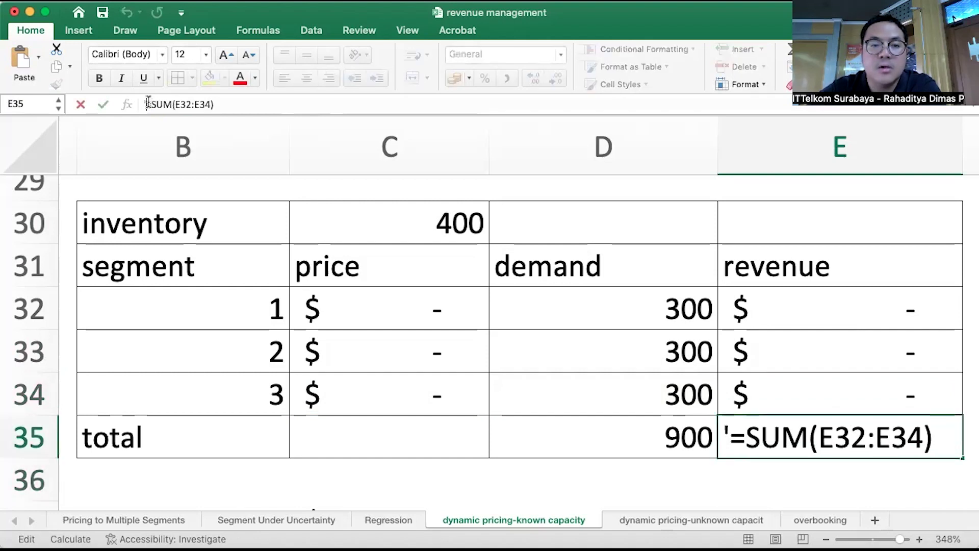
key(Delete)
key(Return)
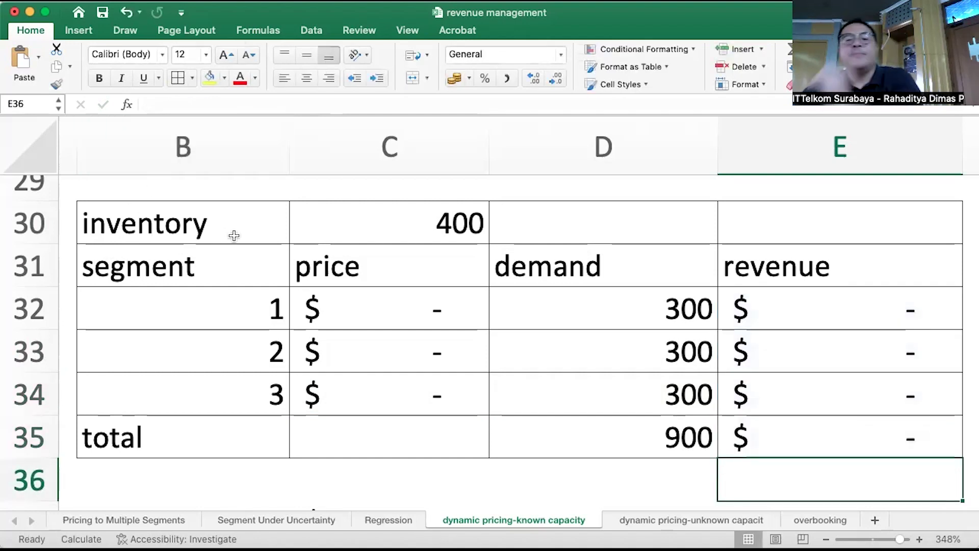
- Inspect the profit objective formula in C37 and compare it with the objective function and constraints of the fixed pricing model
scroll(413, 392, down, 2)
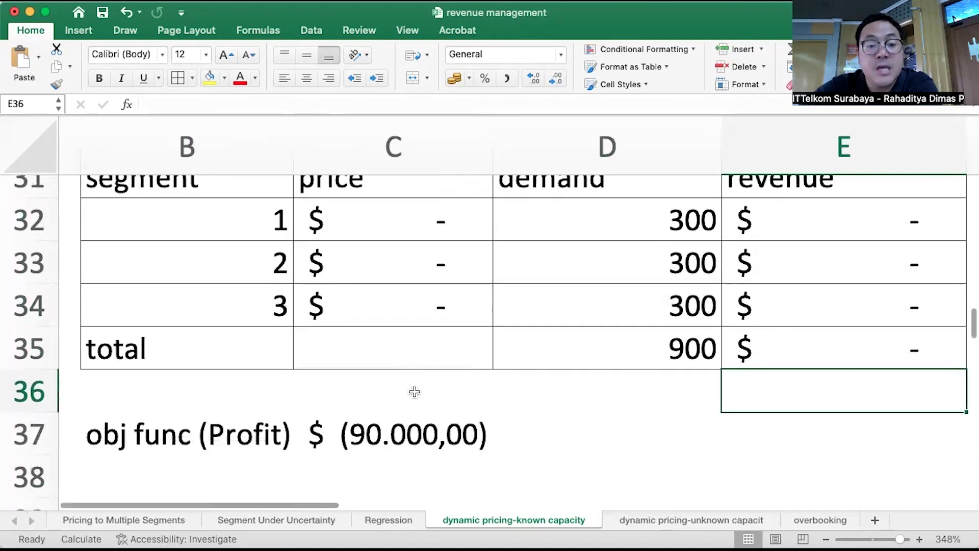
click(419, 445)
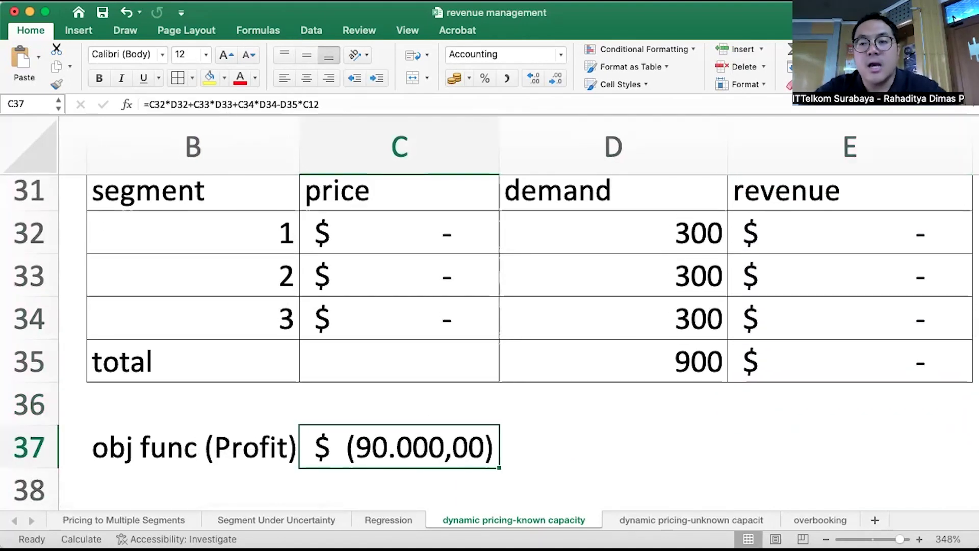
scroll(654, 243, up, 10)
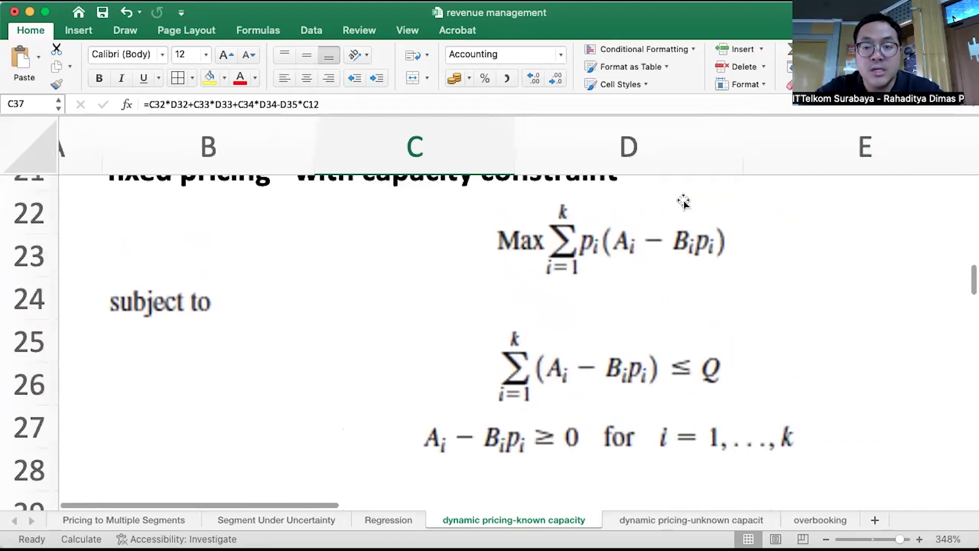
scroll(592, 328, down, 10)
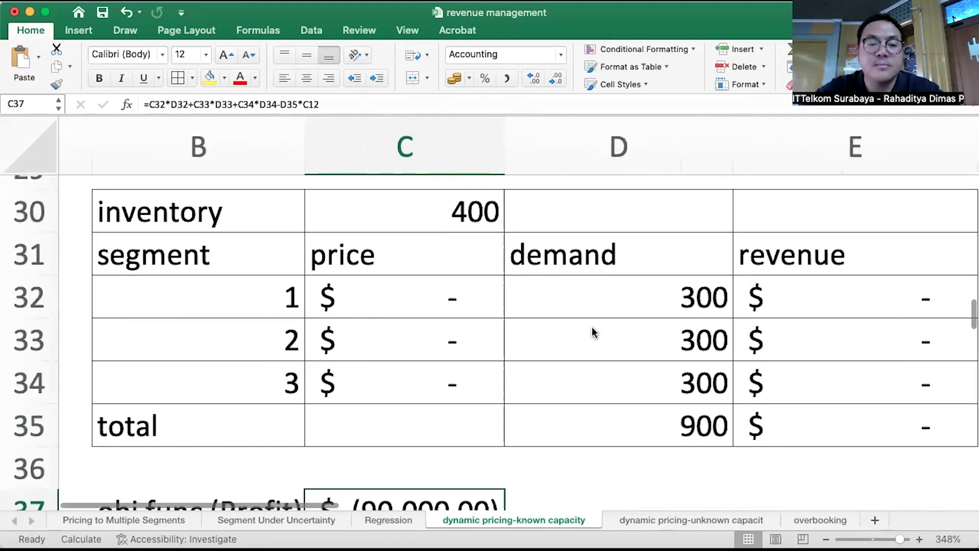
scroll(592, 330, down, 1)
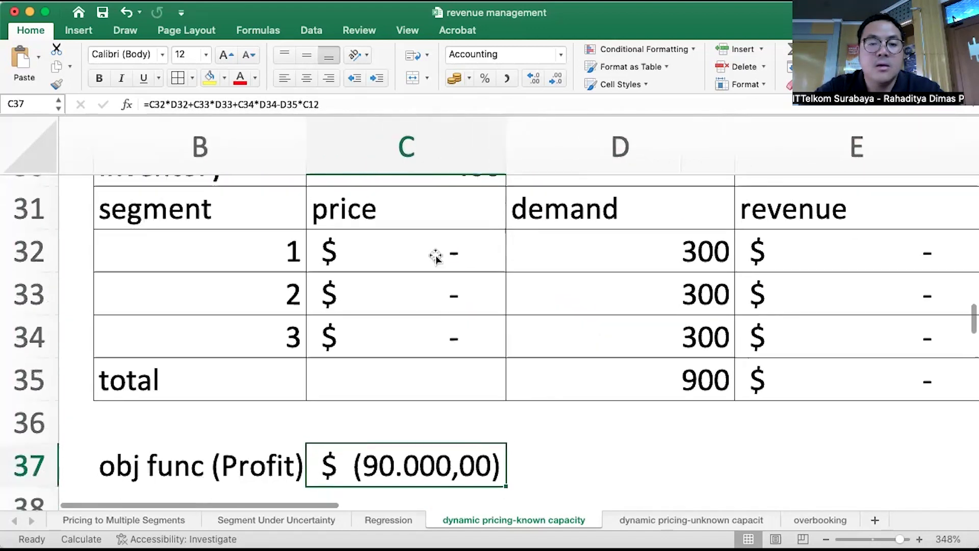
- Examine the profit formula in C37 and trace the price, demand and unit cost cells it refers to
click(203, 108)
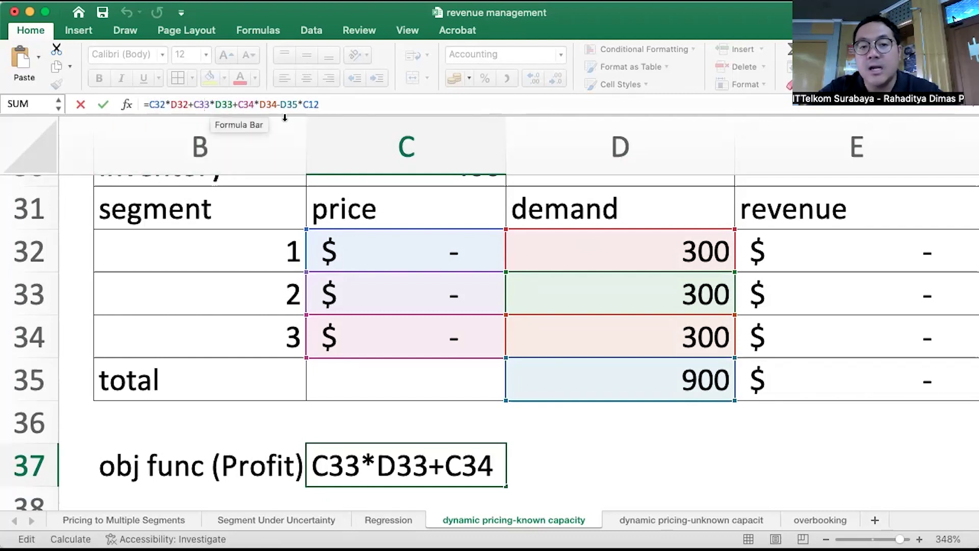
scroll(459, 385, up, 2)
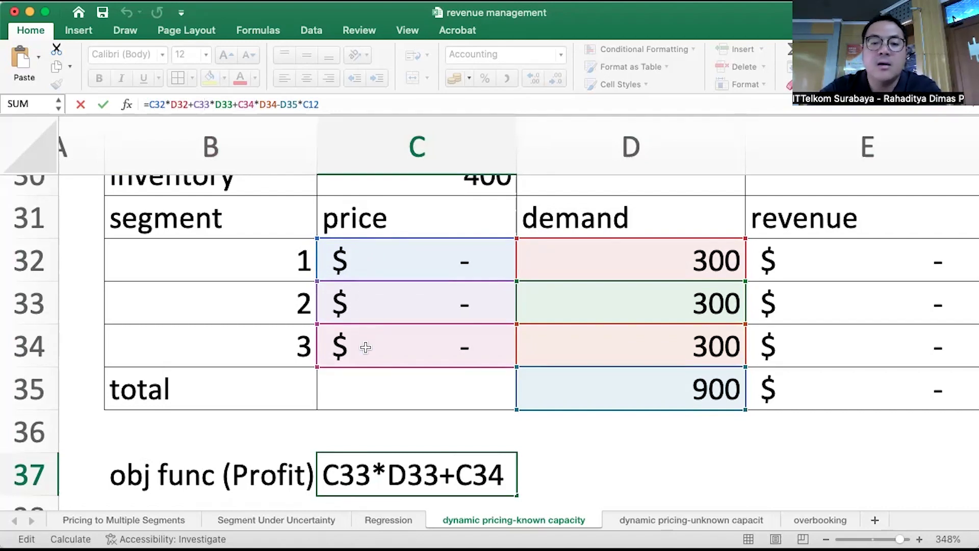
scroll(321, 260, up, 1)
scroll(320, 260, up, 1)
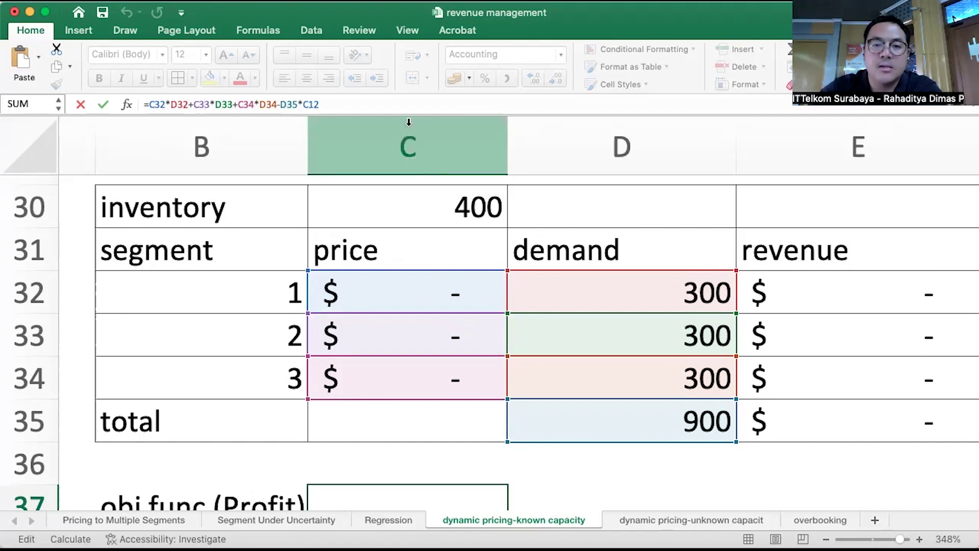
click(408, 104)
key(Return)
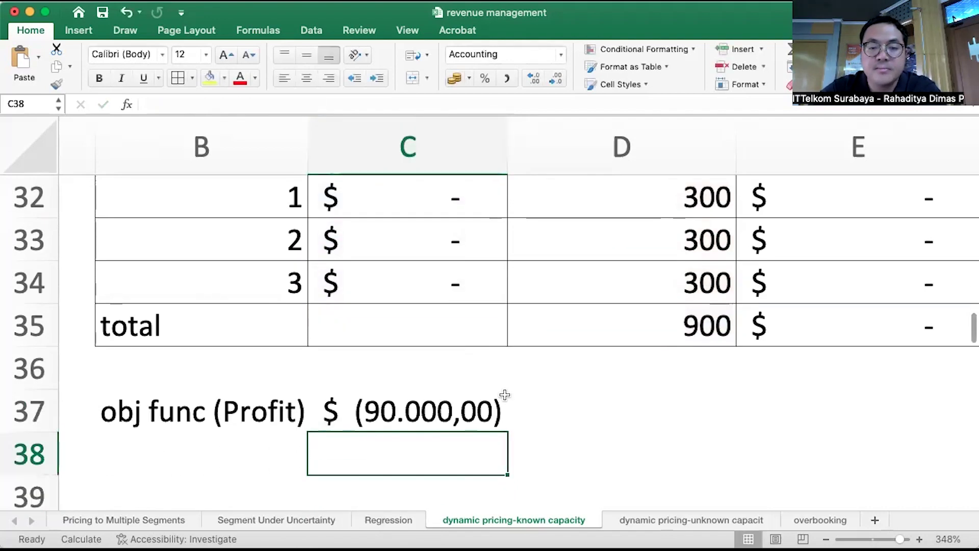
click(404, 398)
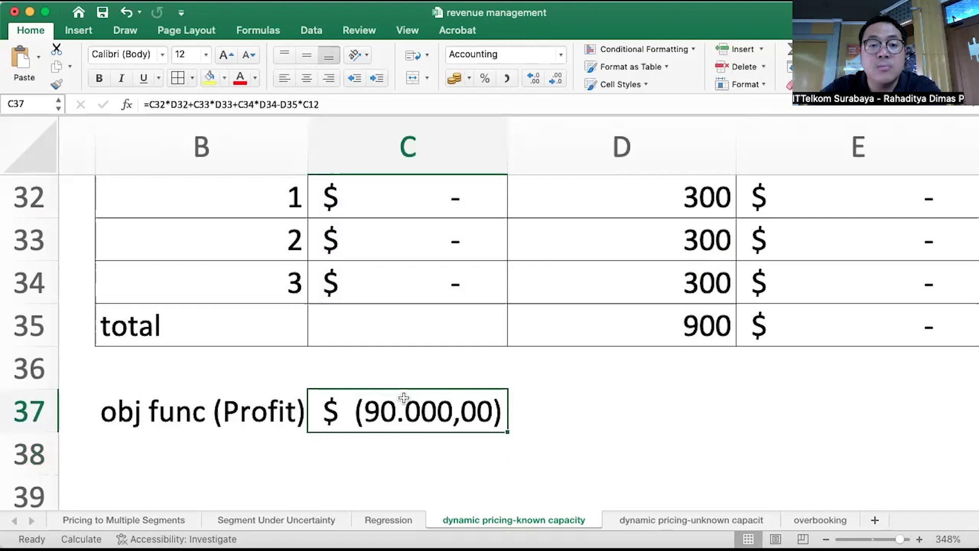
scroll(479, 377, up, 3)
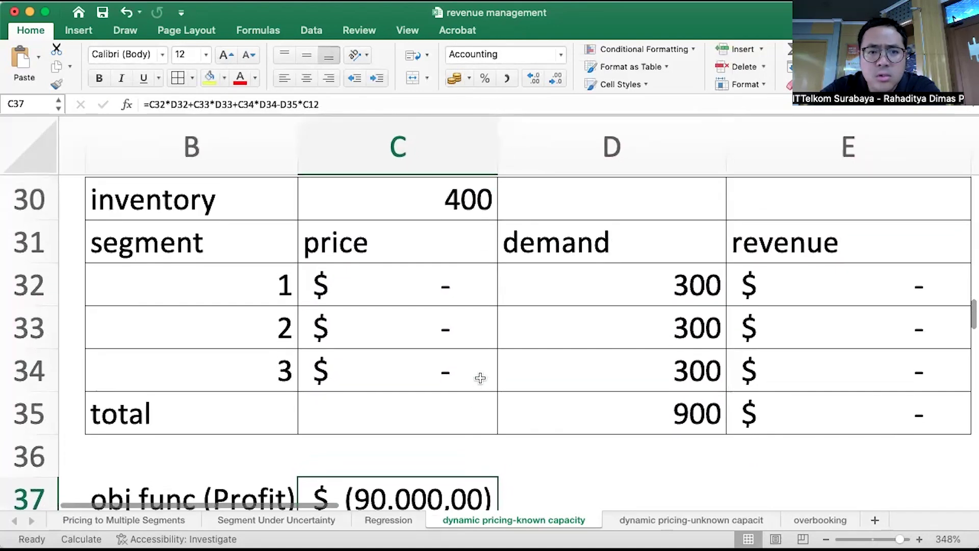
scroll(480, 378, up, 1)
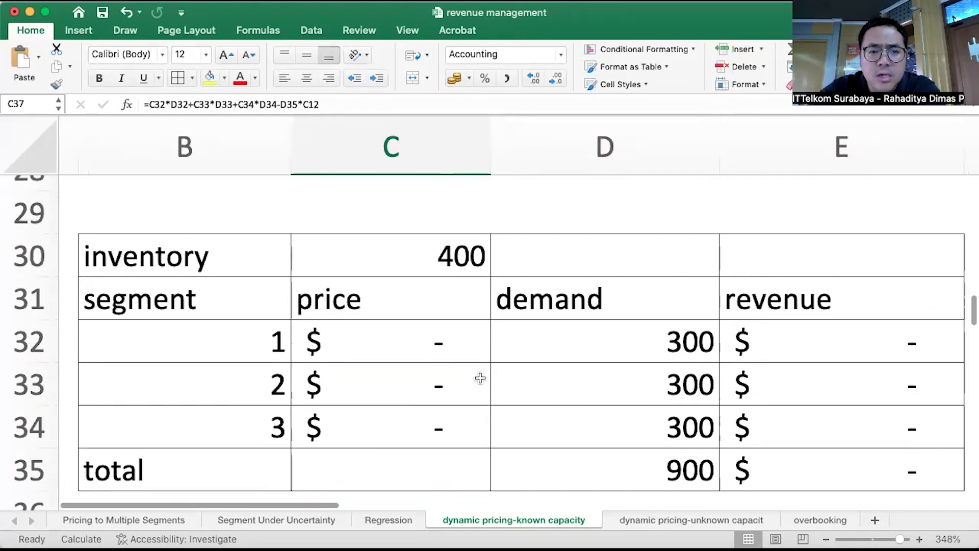
click(327, 104)
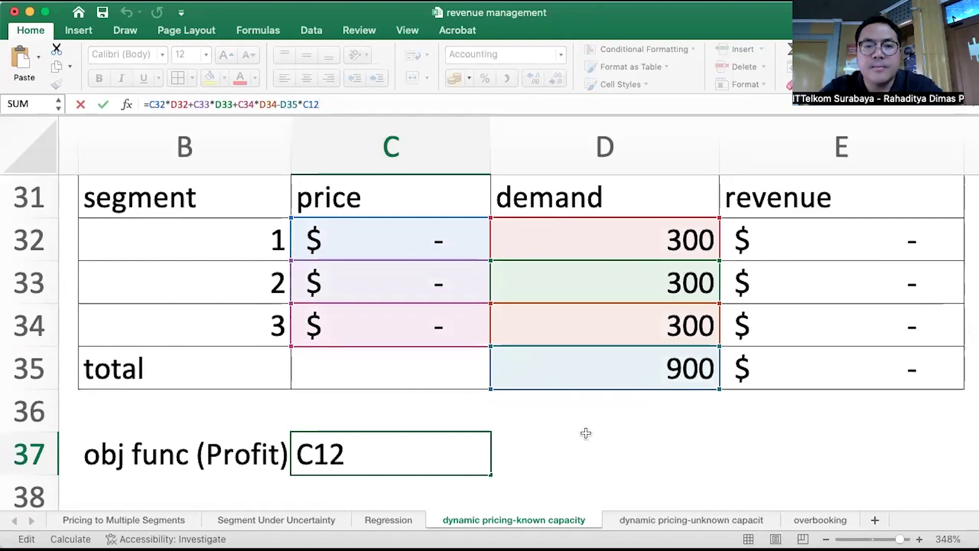
key(Return)
key(Up)
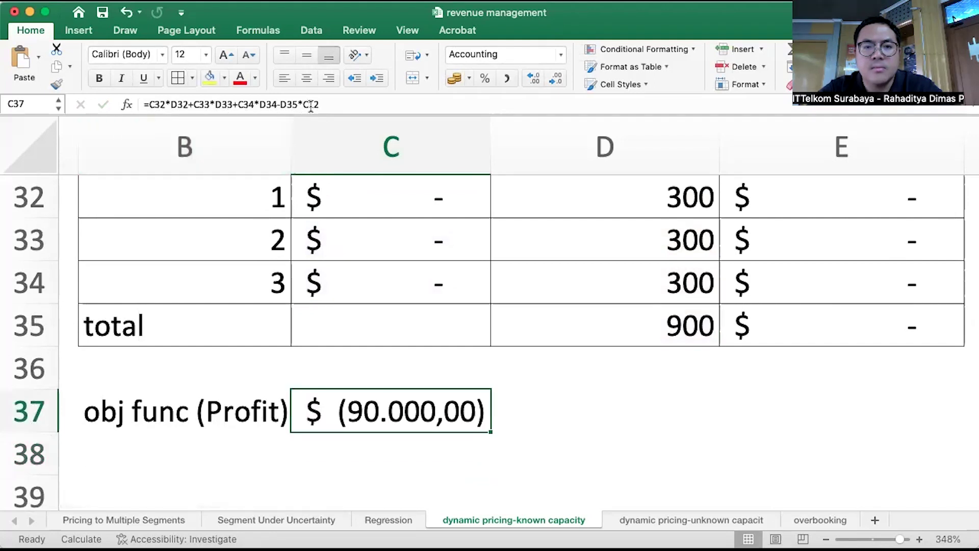
- Enclose the three price-times-demand terms of the C37 profit formula in parentheses, giving =(C32*D32+C33*D33+C34*D34)-D35*C12
click(286, 104)
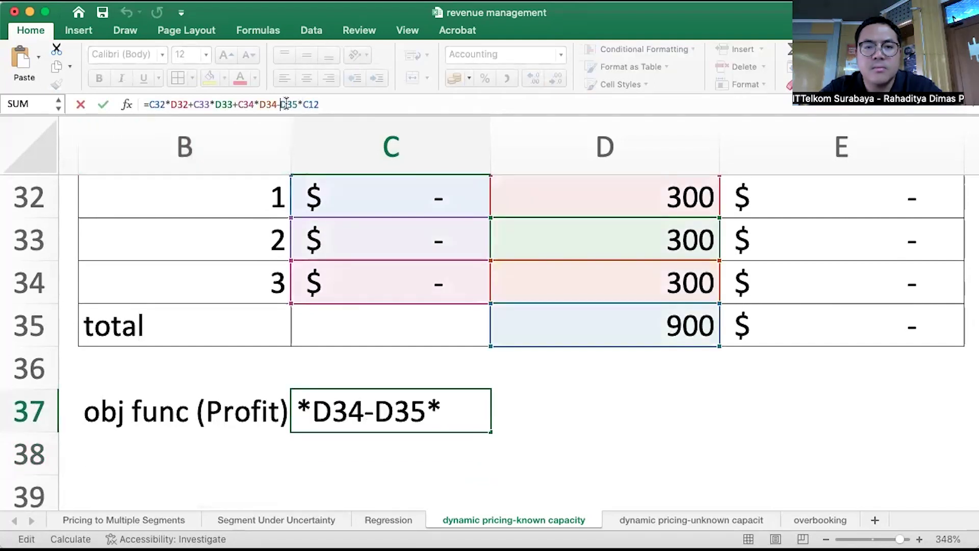
key(Left)
key(Left)
key(Left)
key(Left)
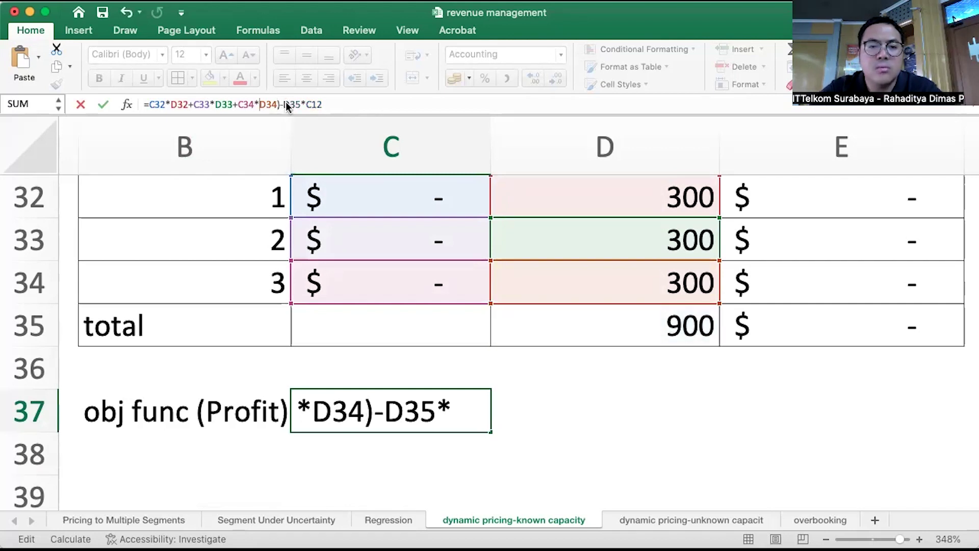
key(Left)
key(Left)
key(Left)
key(Left)
key(Up)
key(Down)
key(Up)
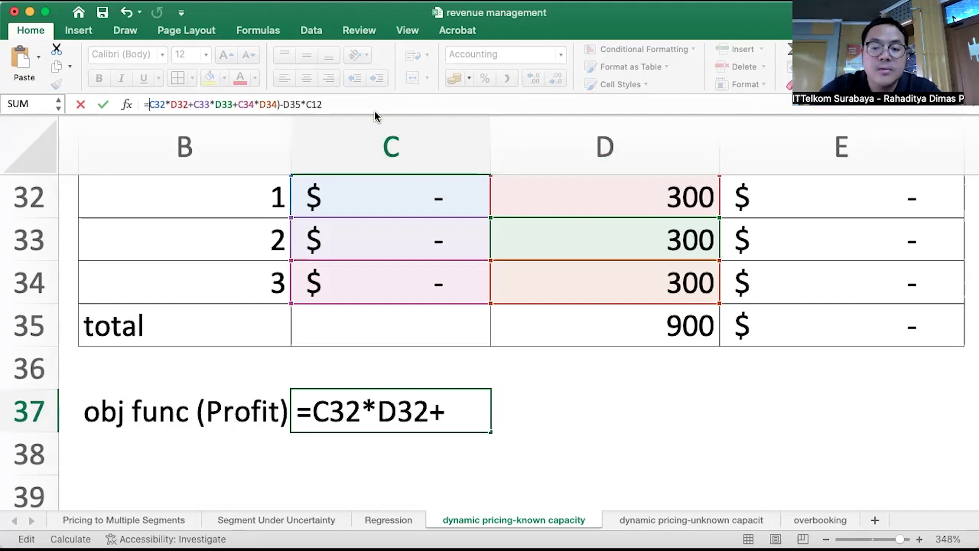
text(()
key(Return)
key(Up)
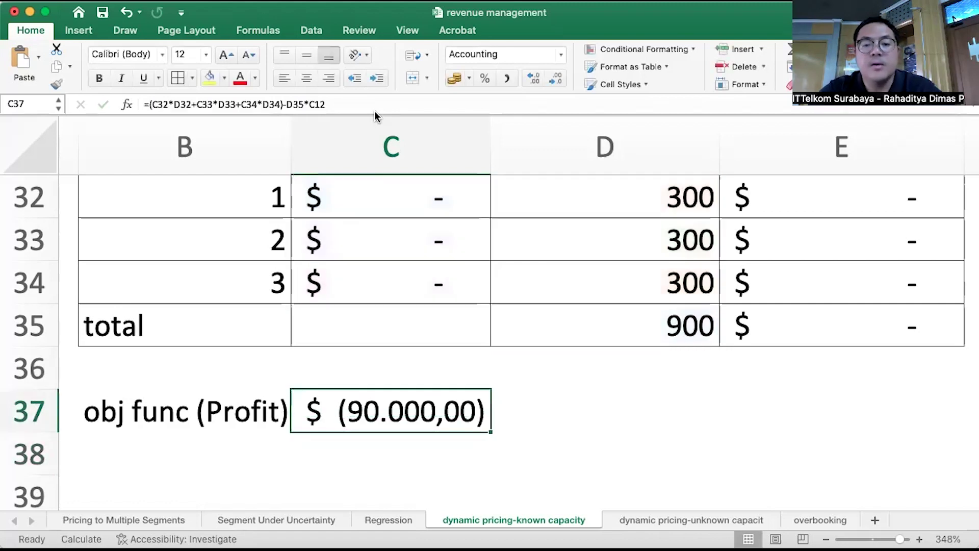
scroll(729, 317, up, 1)
scroll(729, 317, right, 1)
scroll(729, 317, up, 1)
scroll(729, 317, left, 1)
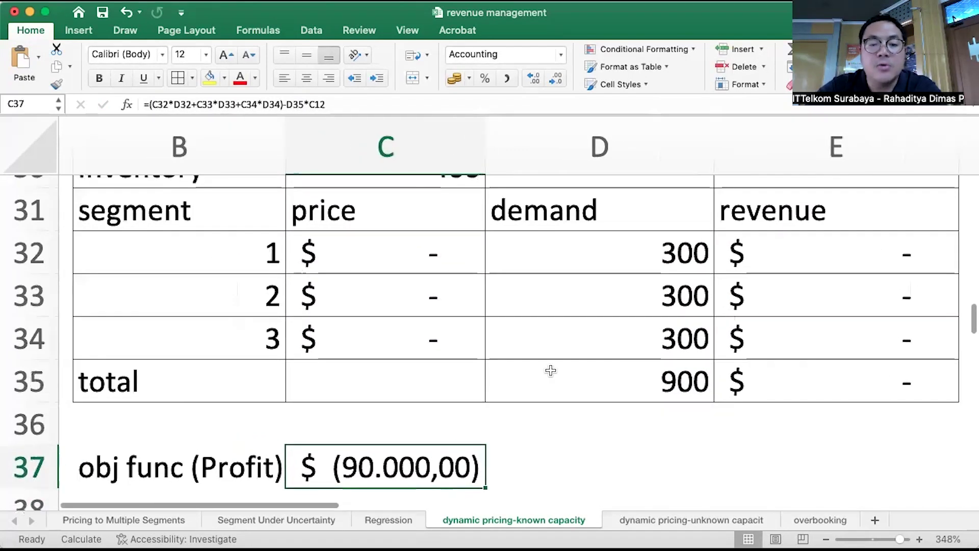
scroll(439, 399, up, 1)
scroll(439, 400, down, 1)
scroll(439, 400, left, 1)
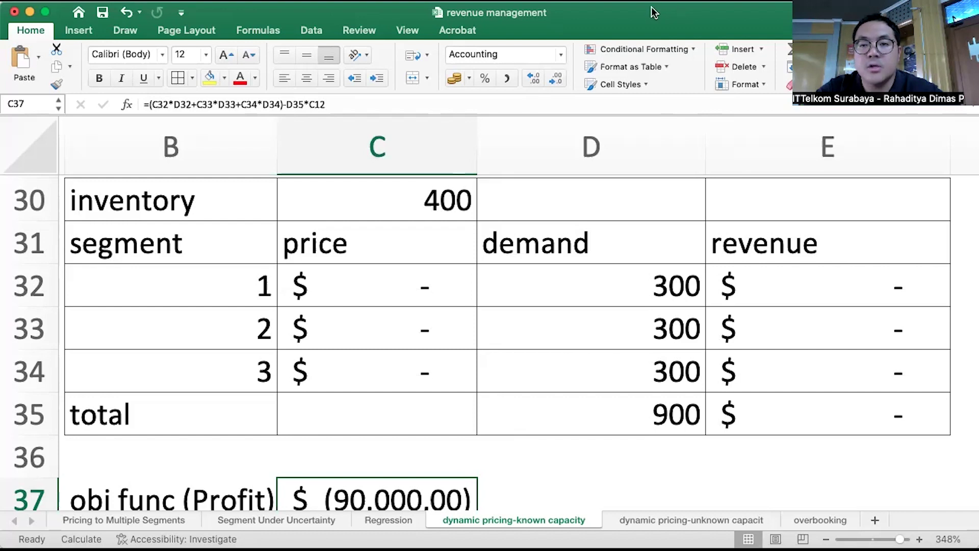
- Open Solver and set its objective to the fixed pricing model's profit cell C37
click(311, 30)
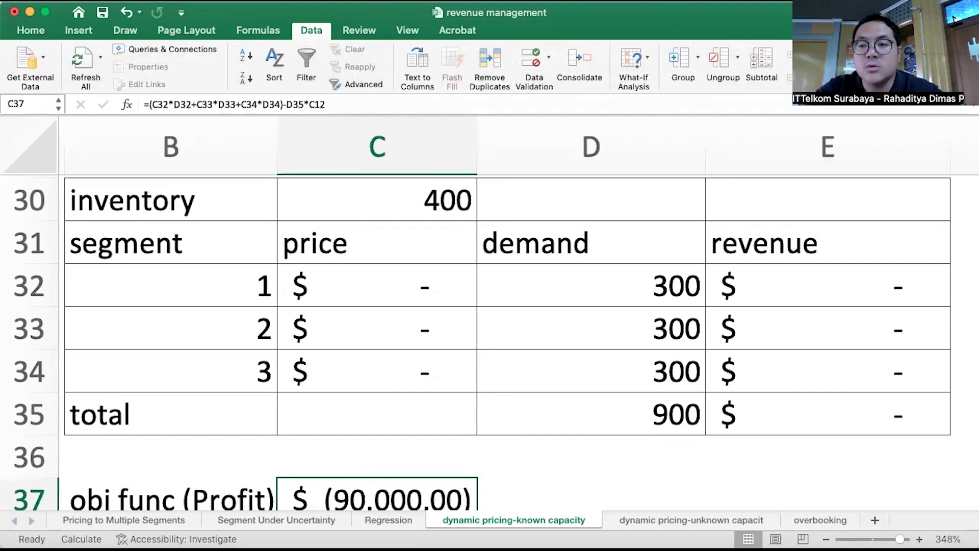
click(893, 69)
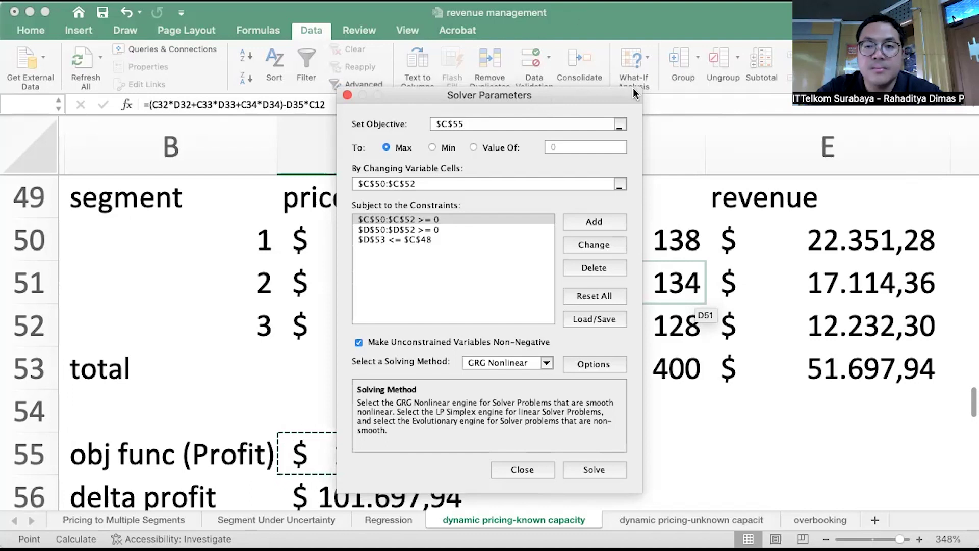
click(620, 125)
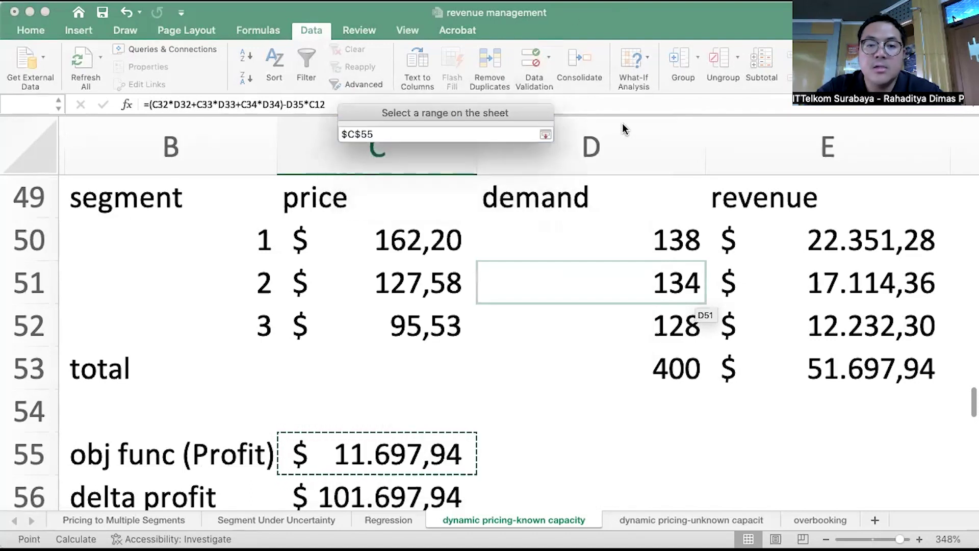
scroll(428, 398, up, 6)
scroll(430, 411, up, 5)
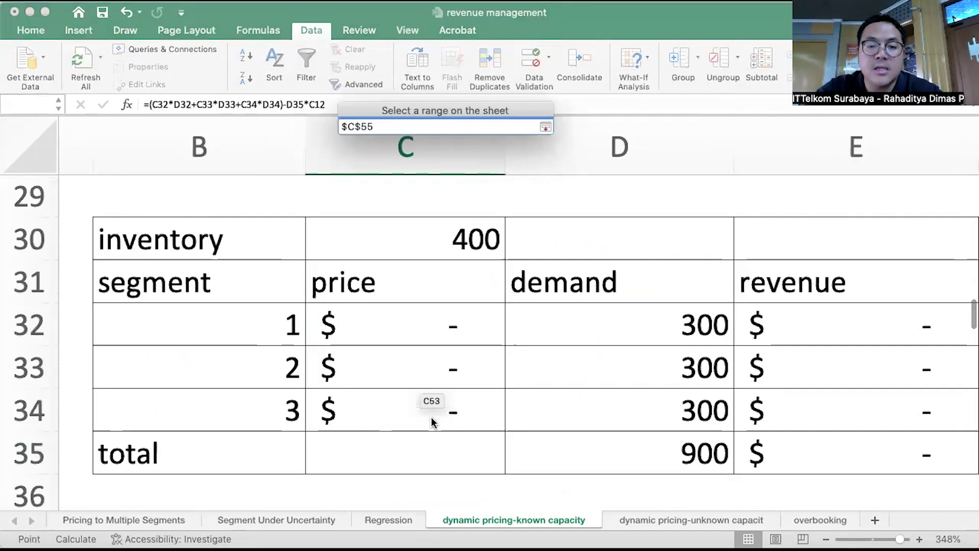
scroll(423, 439, down, 3)
click(411, 482)
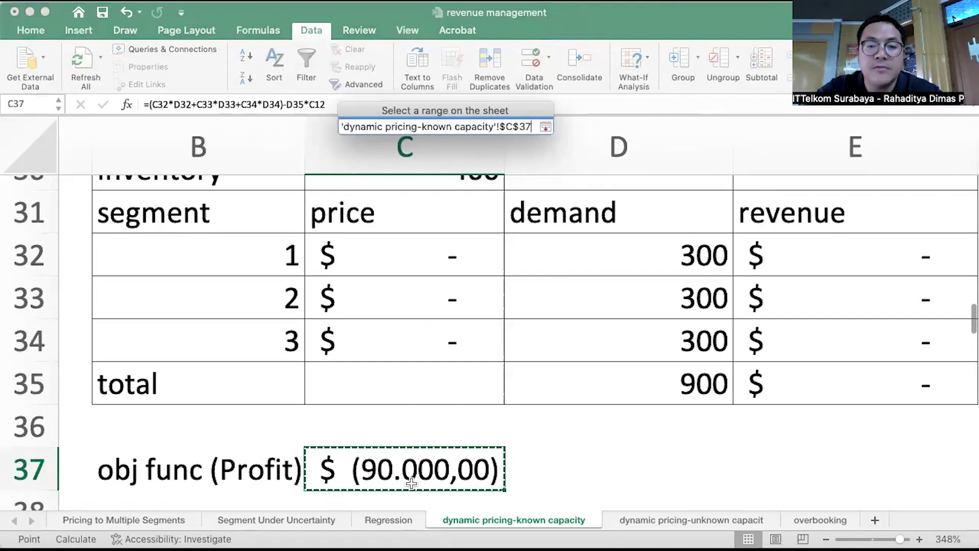
click(546, 127)
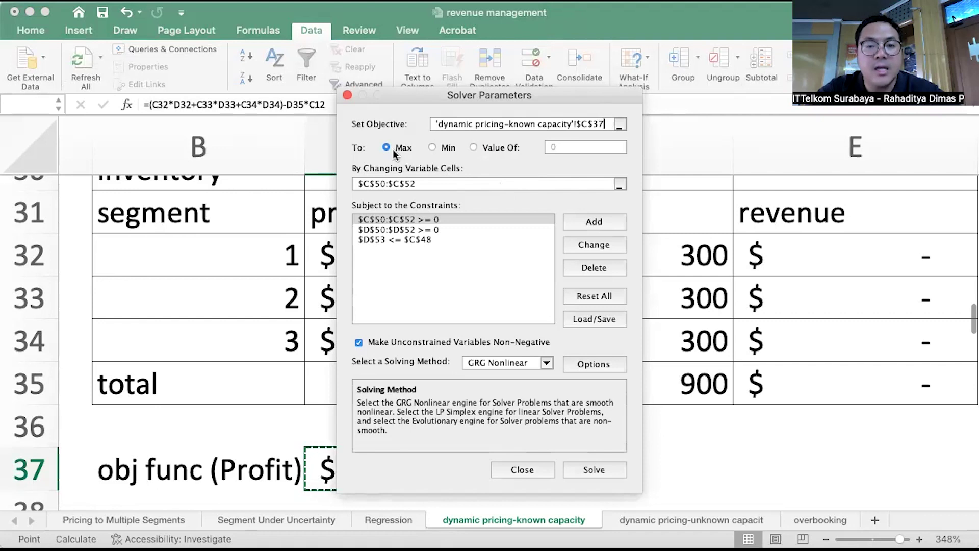
- Set Solver's changing variable cells to the three segment prices in C32:C34
click(617, 186)
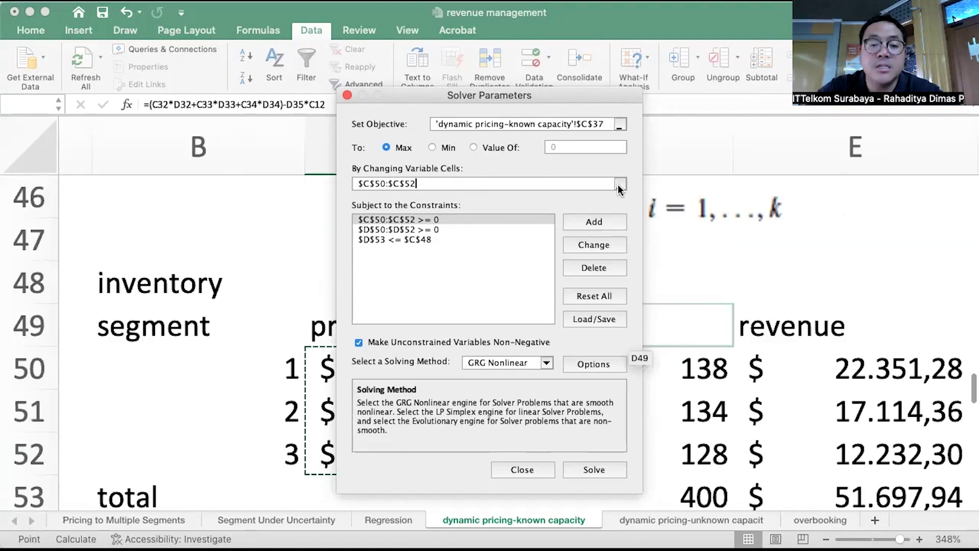
click(620, 185)
scroll(510, 224, up, 10)
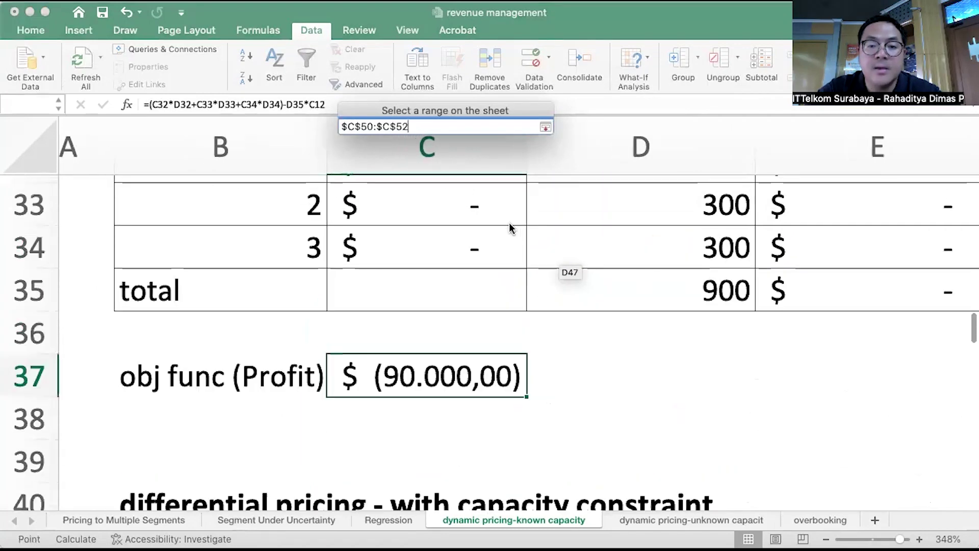
scroll(511, 228, up, 3)
drag(468, 286, 470, 362)
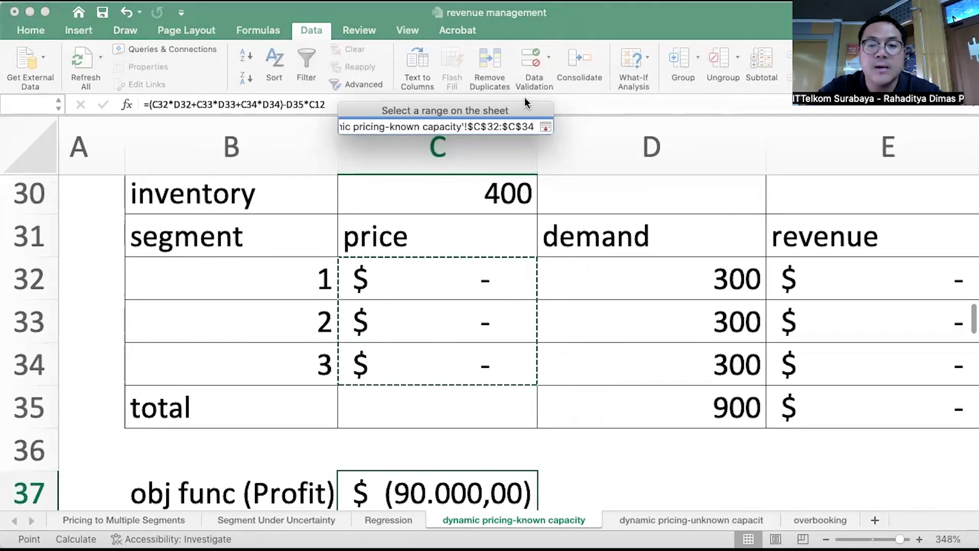
click(545, 126)
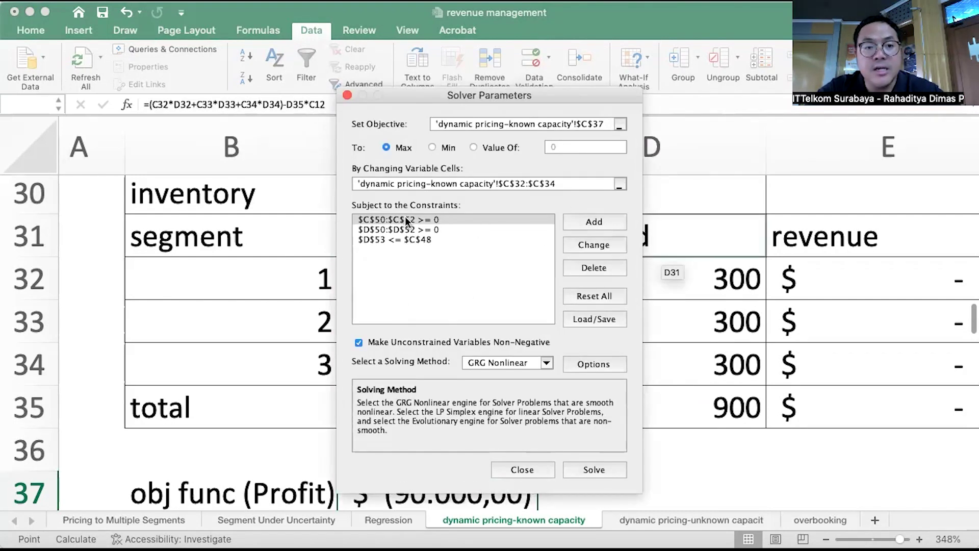
- Delete the three old Solver constraints that refer to C50:C52, D50:D52 and D53
click(584, 268)
click(592, 266)
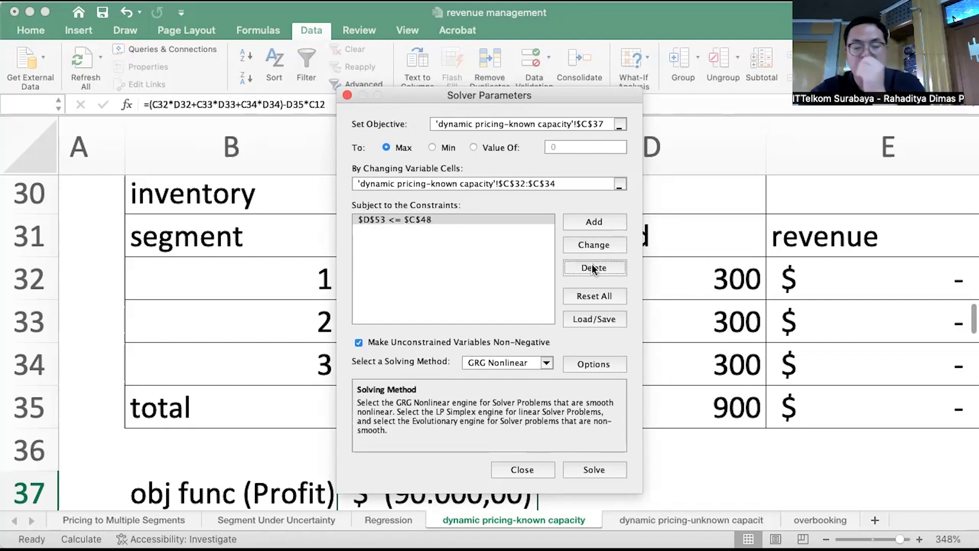
click(416, 219)
click(583, 267)
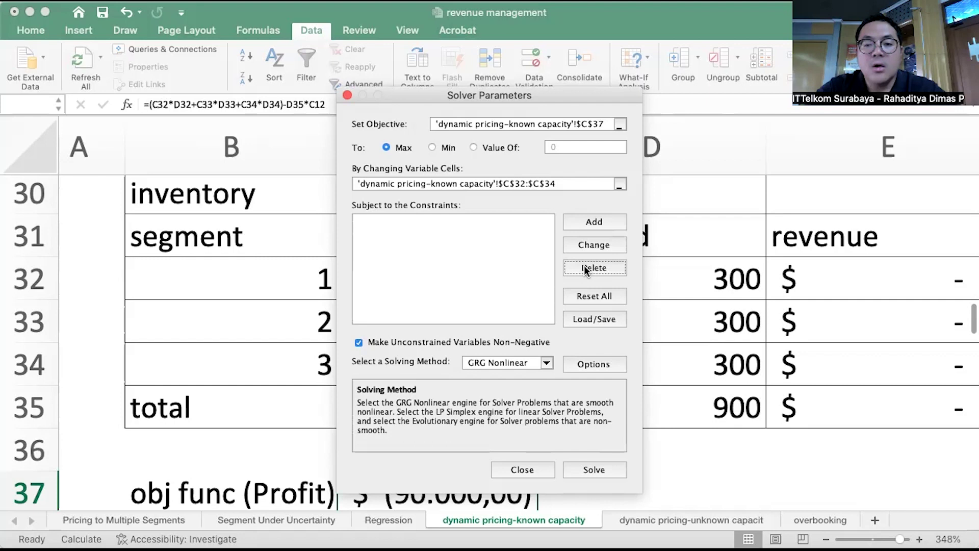
- Add a Solver constraint requiring the segment prices in C32:C34 to be >= 0
click(605, 222)
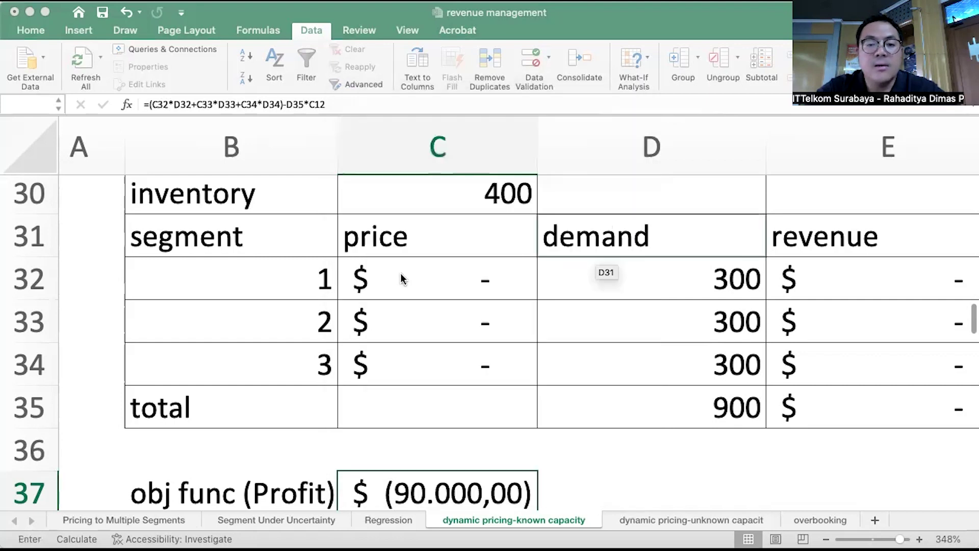
drag(482, 247, 706, 236)
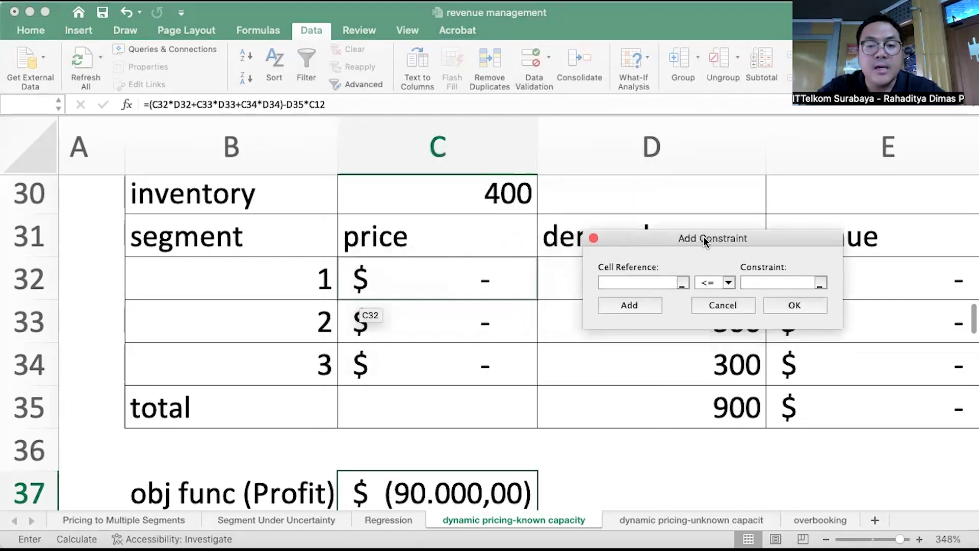
drag(464, 289, 461, 375)
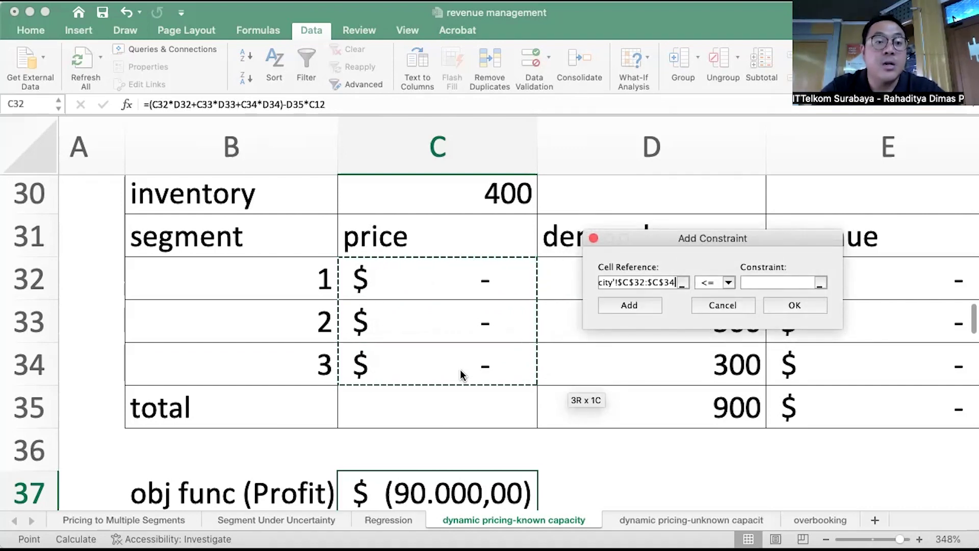
click(729, 282)
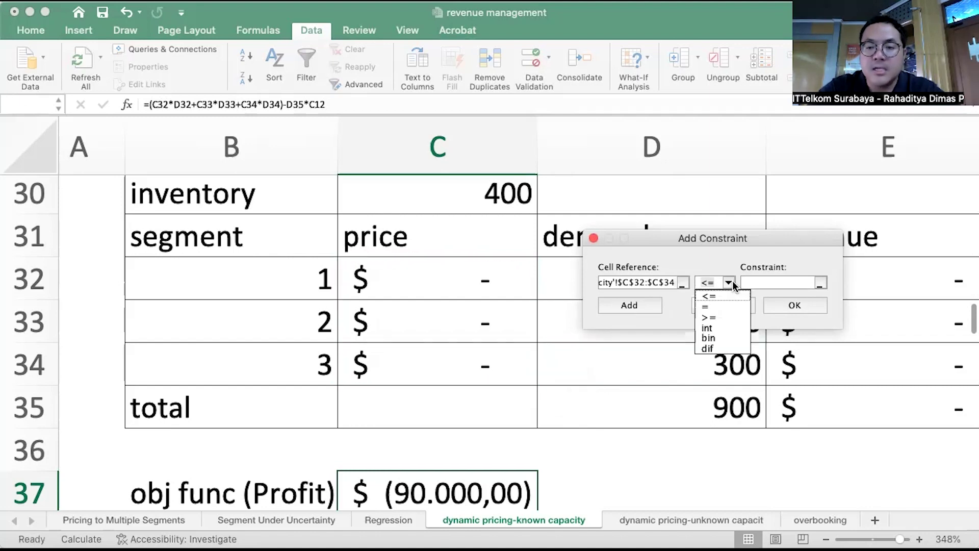
click(712, 309)
text(0)
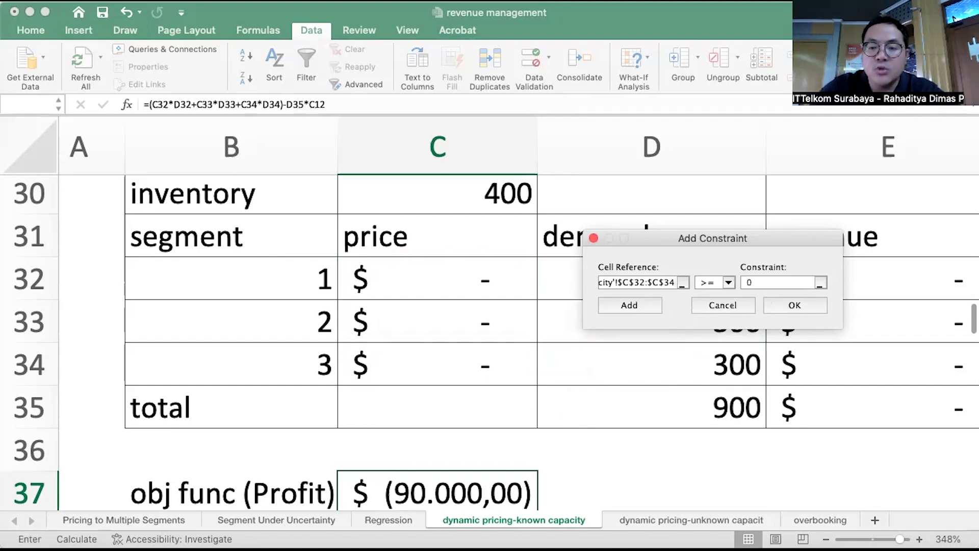
key(Return)
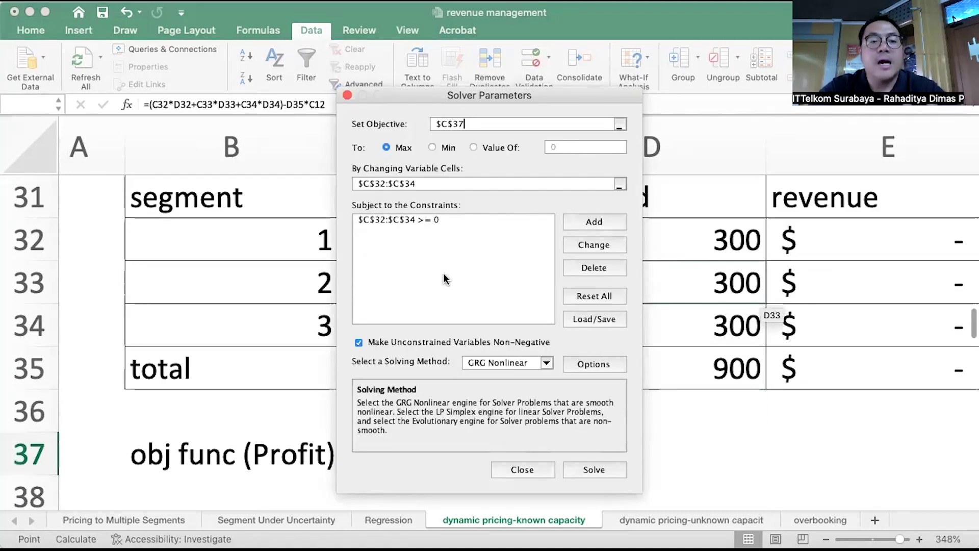
- Add a Solver constraint requiring the segment 1 price in C32 to equal the segment 2 price in C33
click(594, 222)
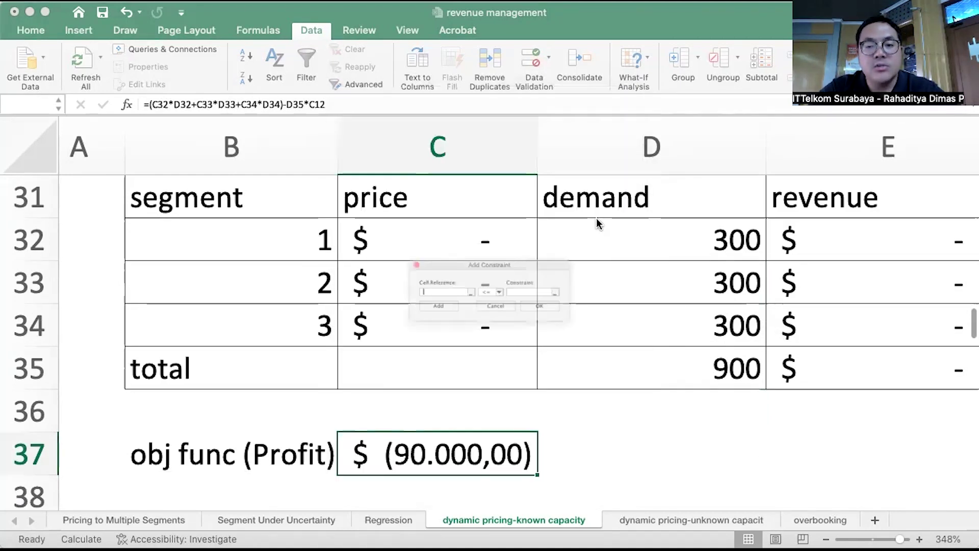
click(439, 231)
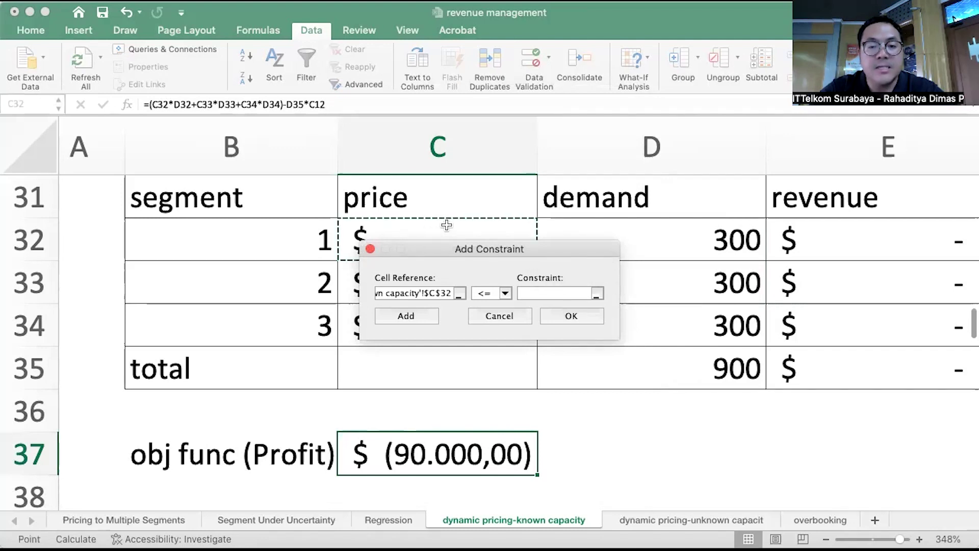
click(505, 294)
click(491, 315)
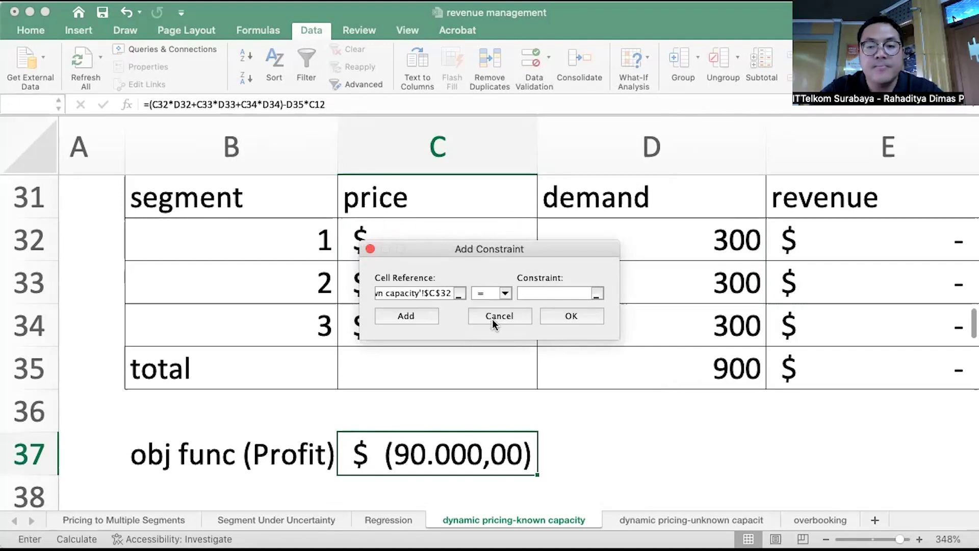
click(354, 275)
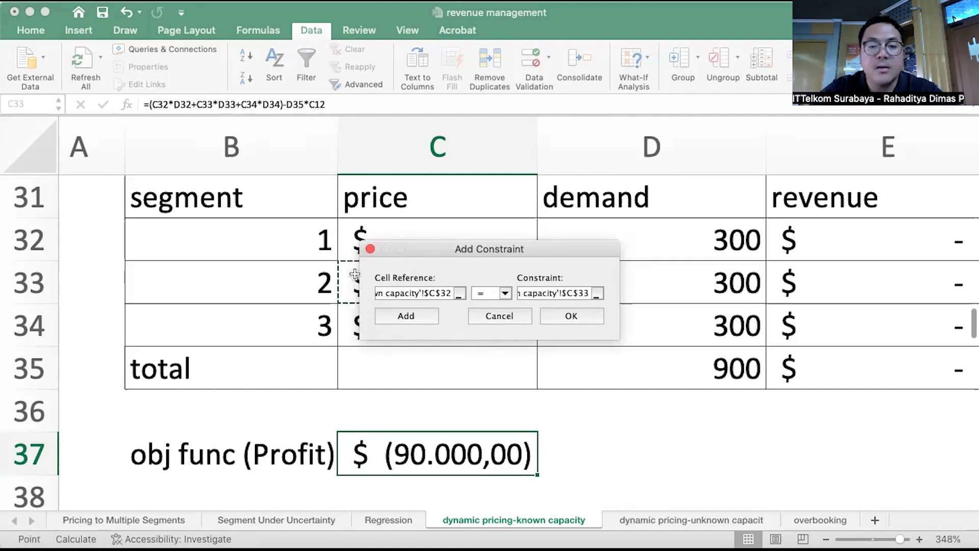
click(570, 315)
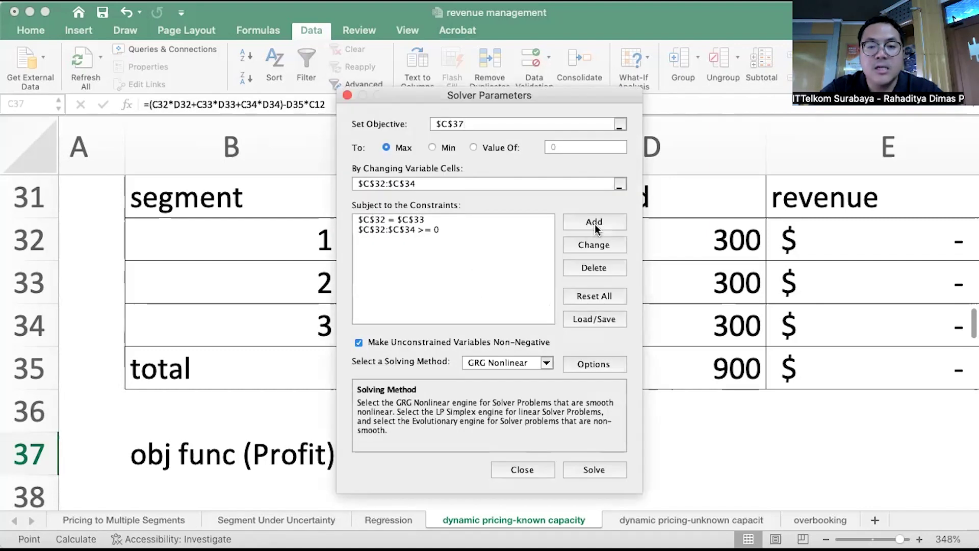
- Add a Solver constraint requiring the segment 1 price in C32 to equal the segment 3 price in C34
click(590, 223)
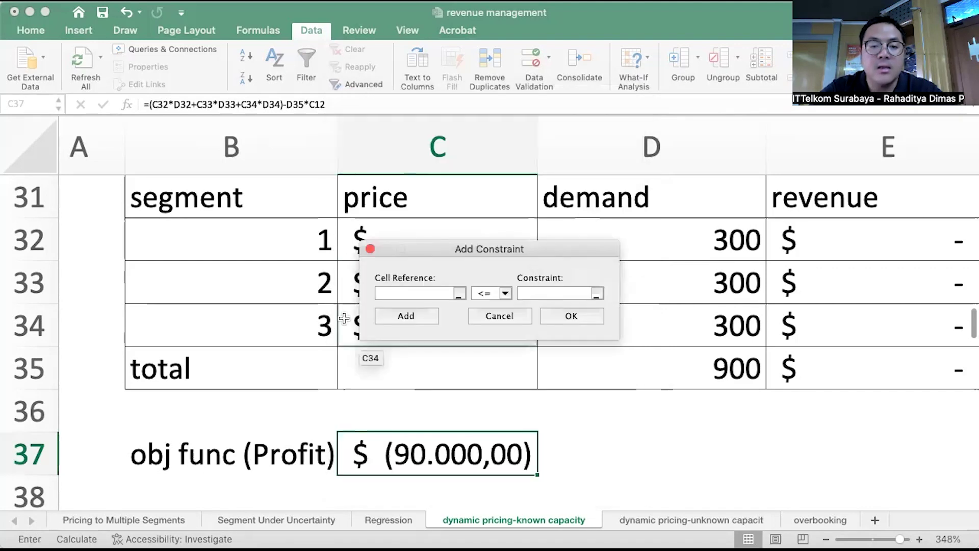
click(355, 250)
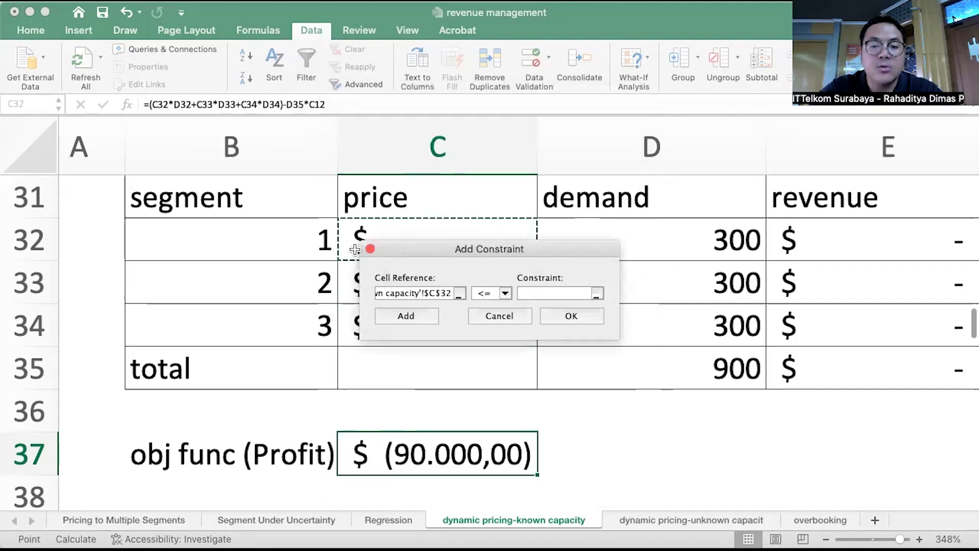
click(504, 293)
click(493, 317)
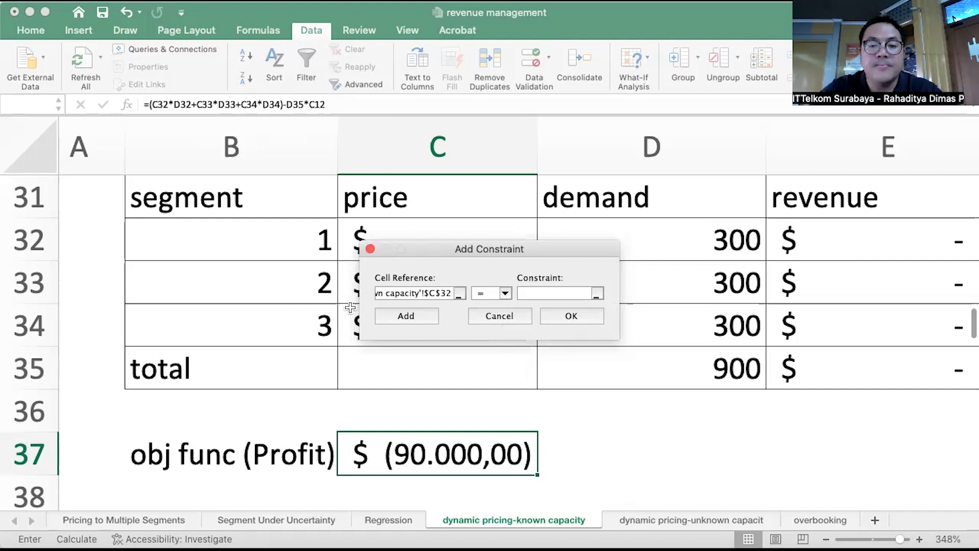
click(346, 317)
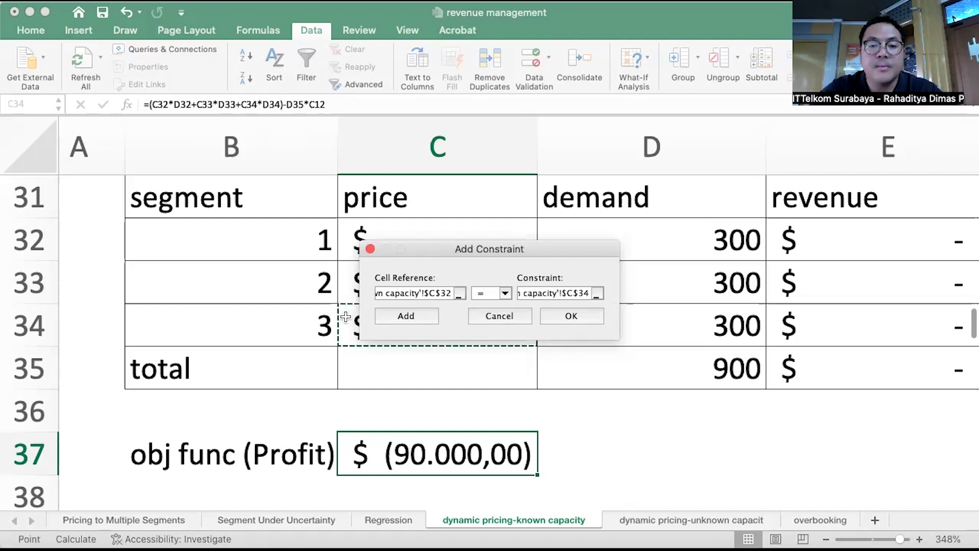
click(568, 322)
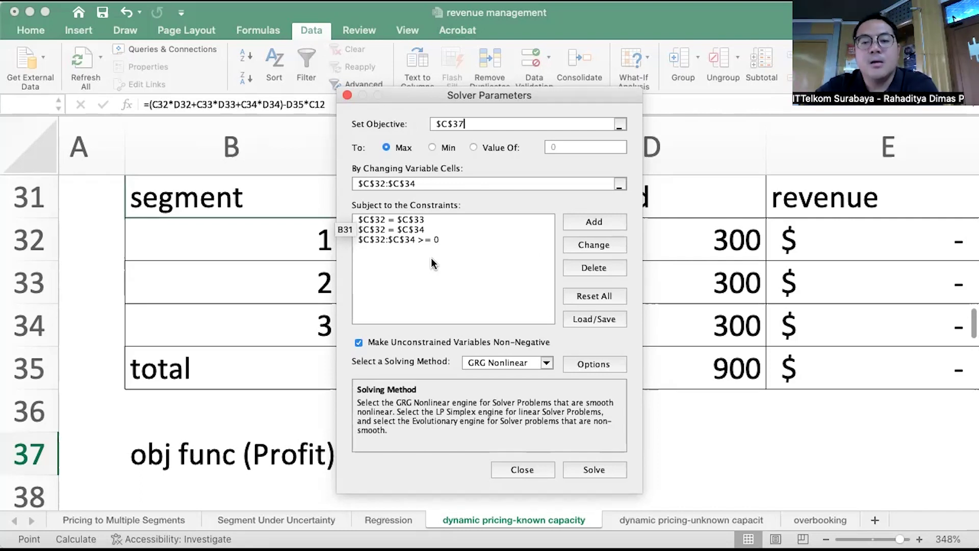
- Add a capacity constraint requiring the total demand in D35 to be <= the inventory in C30
click(595, 222)
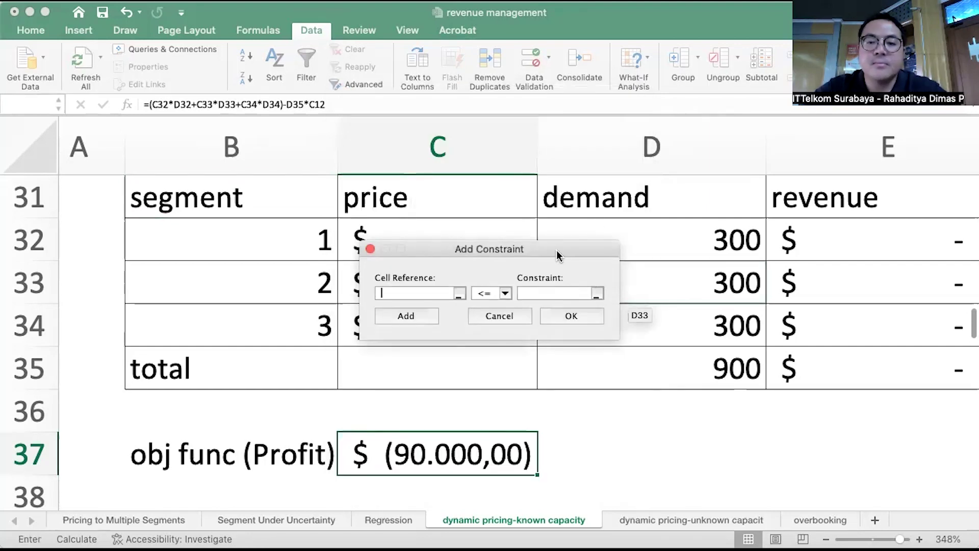
drag(557, 250, 491, 146)
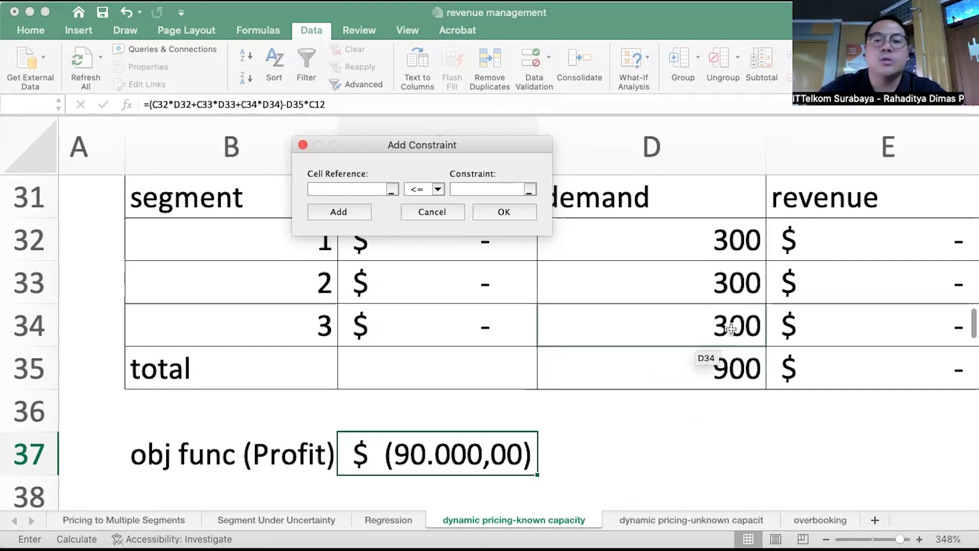
click(700, 369)
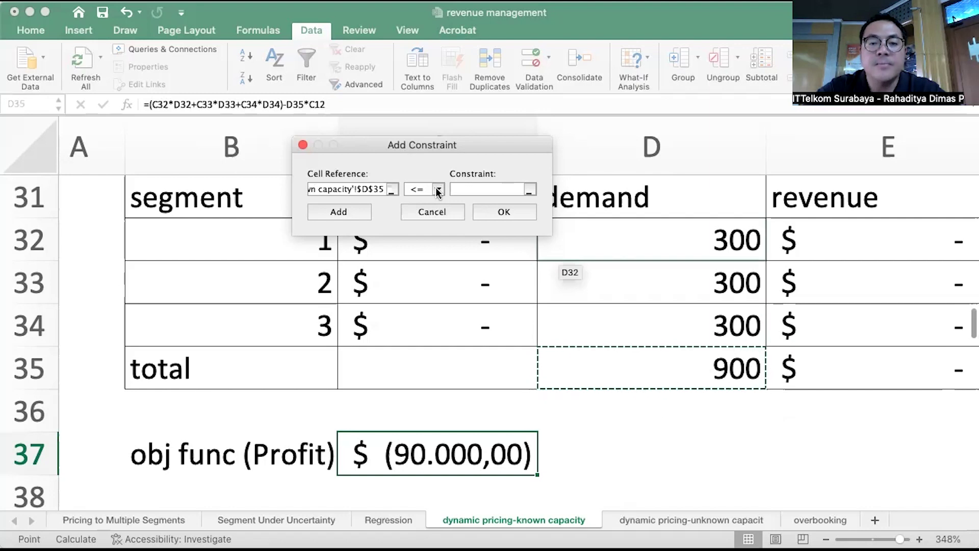
click(477, 191)
drag(479, 154, 705, 203)
scroll(495, 223, up, 3)
click(430, 284)
click(729, 260)
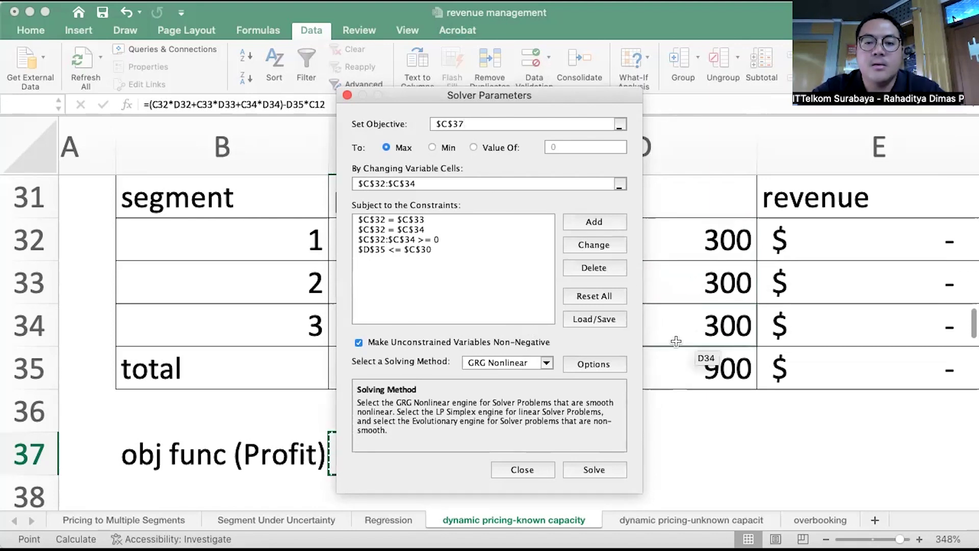
- Check the reference Solver image and add the missing constraint requiring the segment demands in D32:D34 to be >= 0
scroll(831, 305, right, 10)
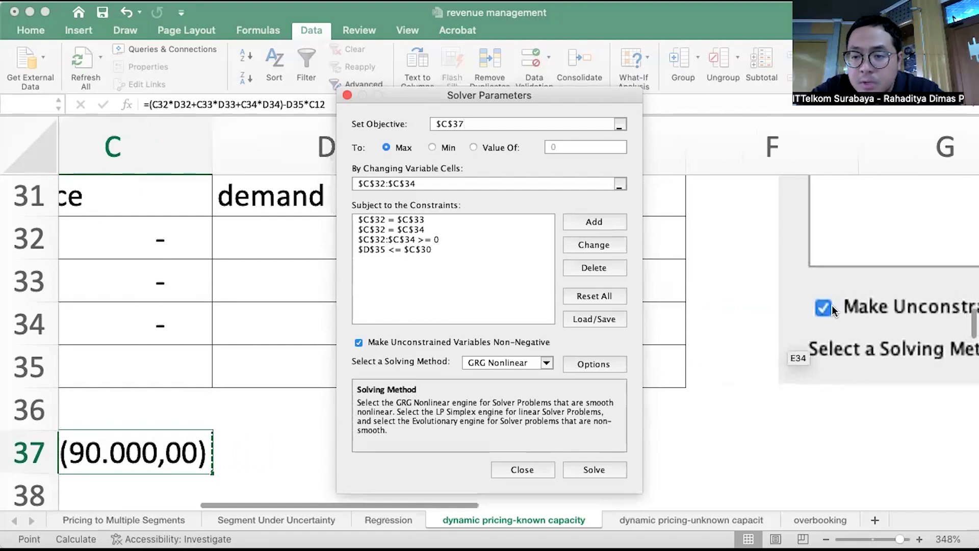
scroll(831, 305, up, 4)
scroll(831, 308, up, 1)
scroll(831, 309, right, 2)
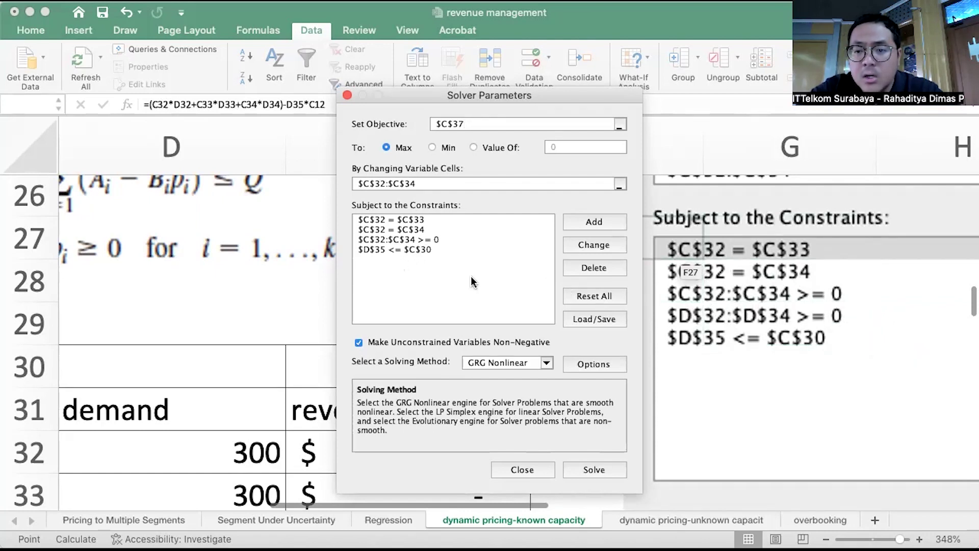
click(594, 223)
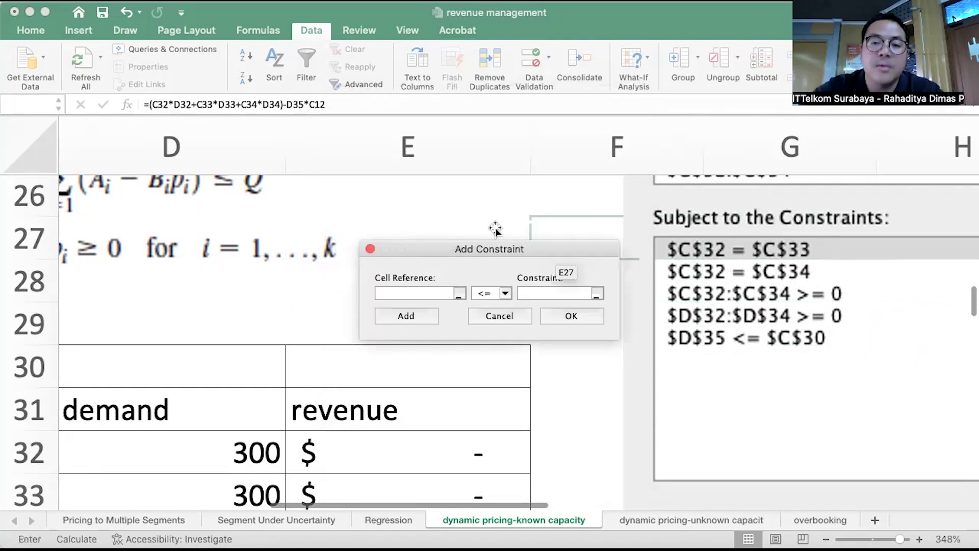
scroll(245, 352, down, 2)
scroll(245, 352, left, 2)
drag(263, 355, 265, 477)
scroll(306, 362, down, 2)
drag(247, 255, 250, 352)
drag(327, 326, 326, 326)
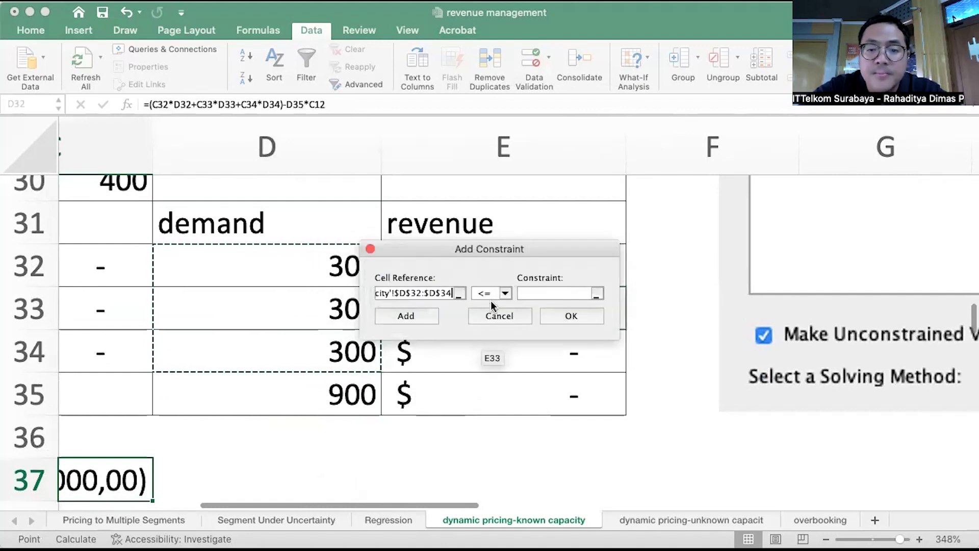
click(505, 293)
click(503, 332)
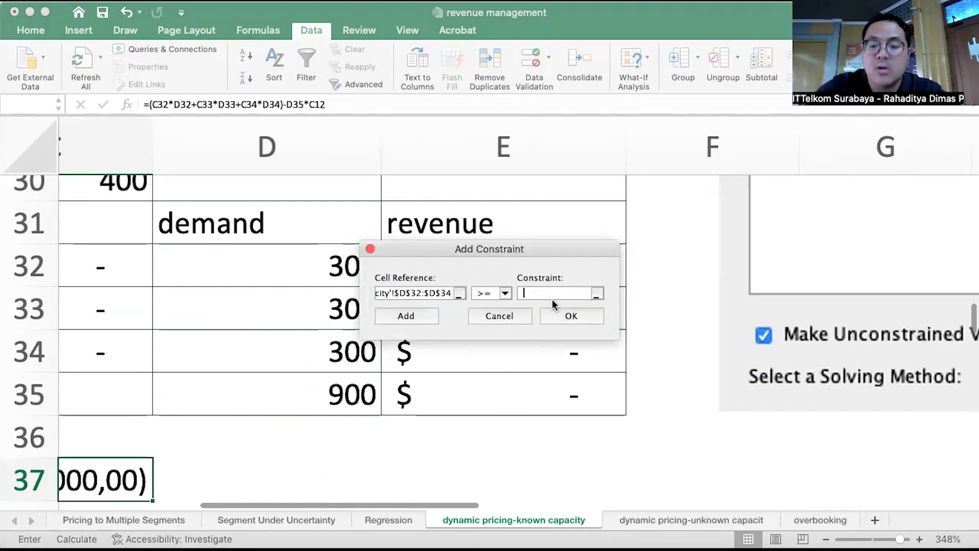
text(0)
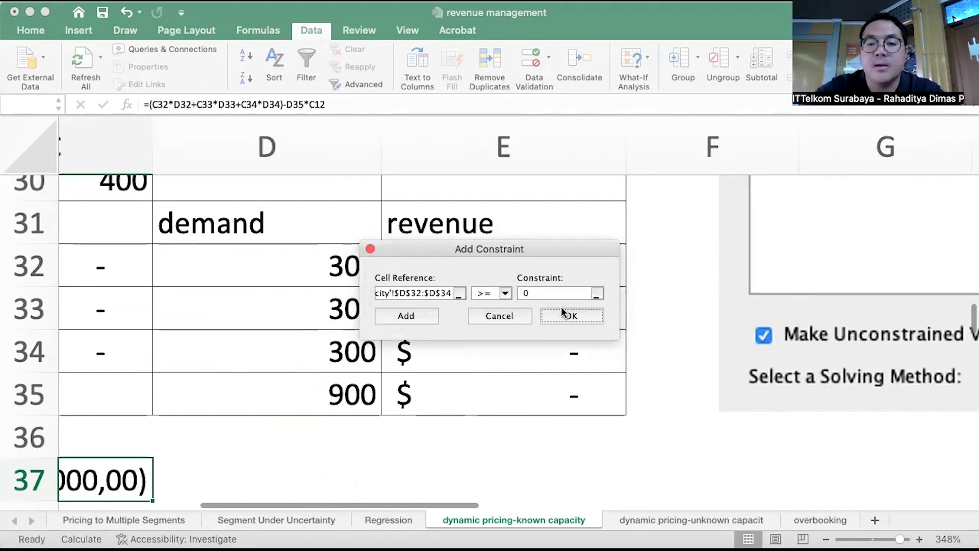
click(564, 313)
- Check the Solver setup against the reference image, solve the model and keep the Solver solution
scroll(675, 317, right, 2)
scroll(674, 317, up, 4)
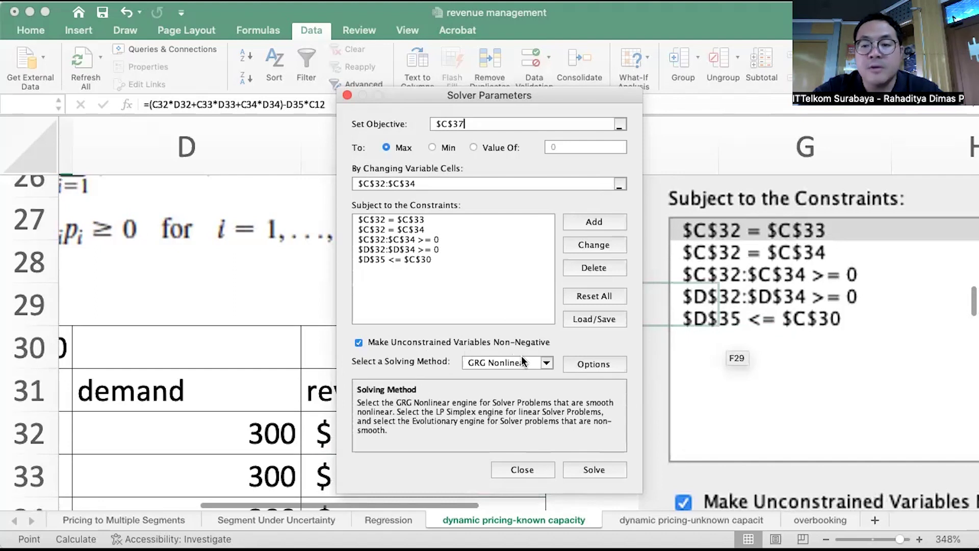
scroll(769, 371, down, 3)
scroll(769, 371, right, 1)
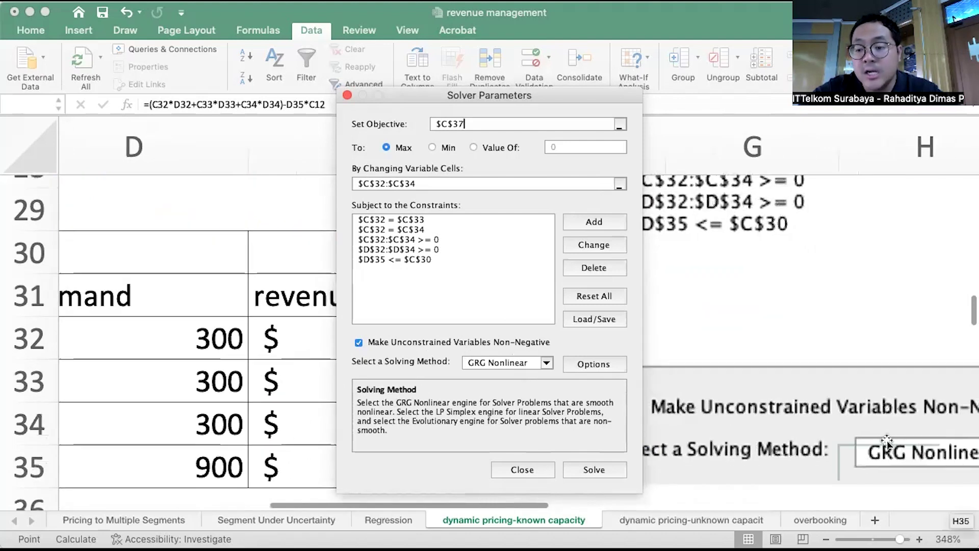
click(596, 469)
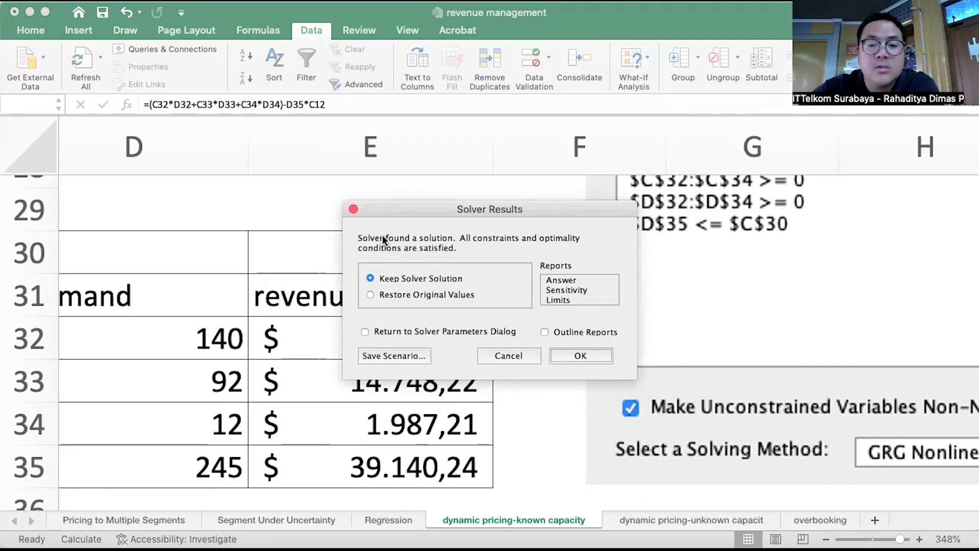
click(581, 355)
- Examine the solved prices, demands and revenues in the fixed pricing table
scroll(372, 404, left, 3)
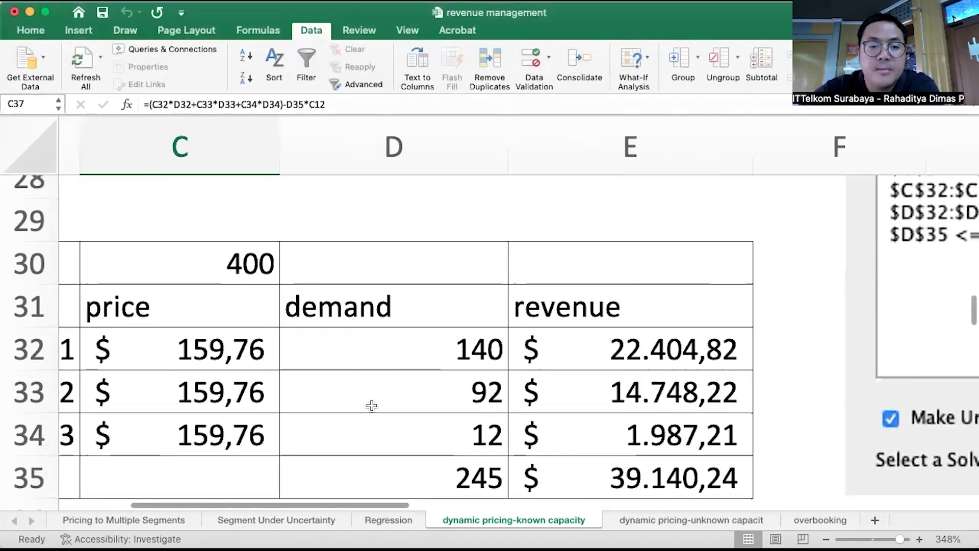
scroll(372, 405, down, 2)
scroll(372, 406, left, 3)
scroll(372, 405, down, 2)
scroll(372, 406, up, 4)
scroll(371, 406, right, 2)
scroll(372, 405, down, 1)
scroll(371, 405, left, 1)
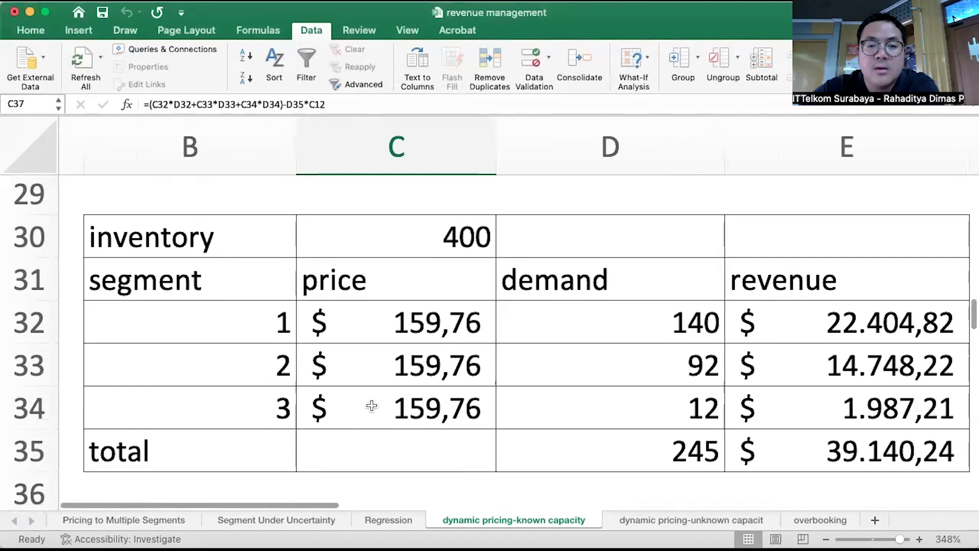
- Inspect the total demand in D35 against the inventory and review the constraints in the reference Solver image
click(680, 448)
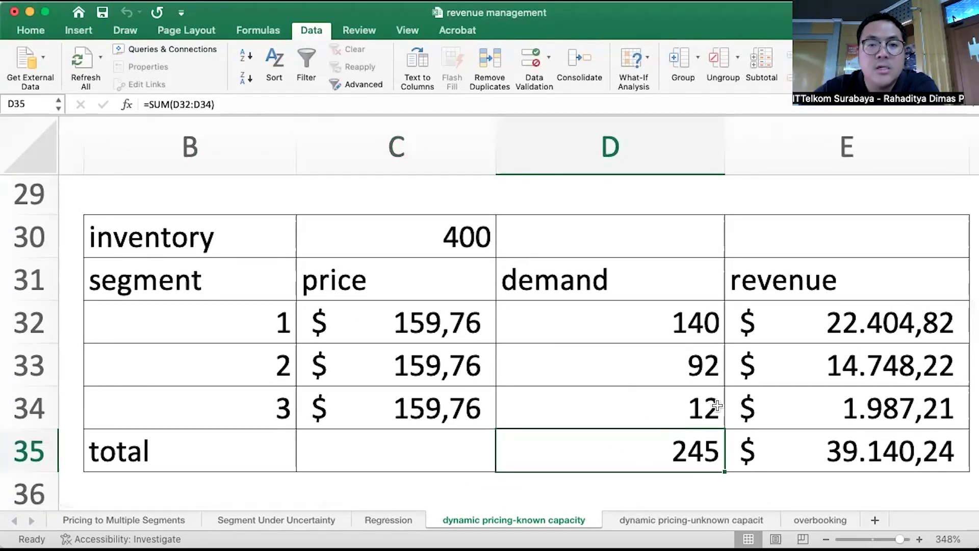
scroll(717, 405, right, 2)
scroll(717, 405, right, 2)
scroll(717, 406, up, 2)
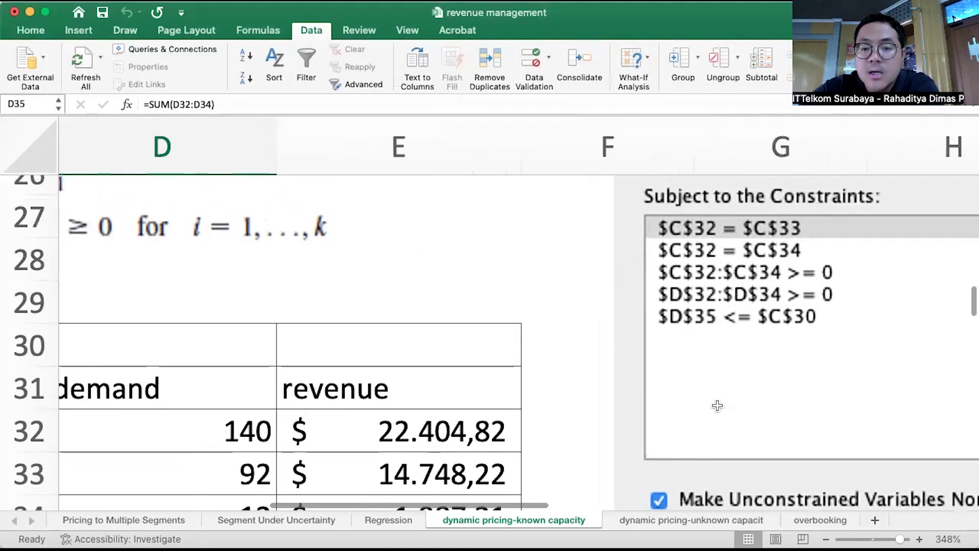
scroll(717, 405, down, 3)
scroll(717, 405, left, 5)
scroll(718, 405, up, 1)
scroll(717, 405, up, 1)
scroll(717, 405, down, 1)
scroll(717, 406, right, 4)
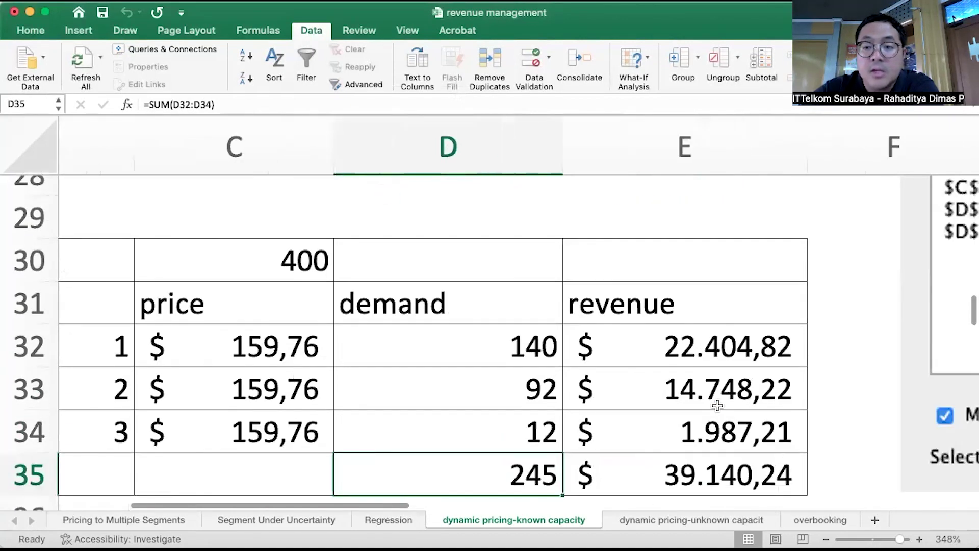
scroll(718, 405, up, 2)
scroll(718, 405, up, 1)
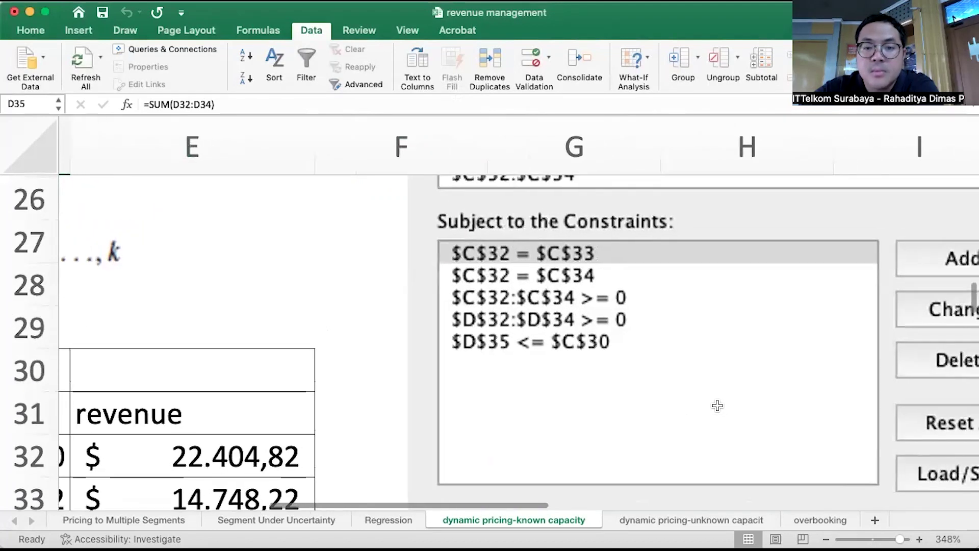
scroll(718, 406, left, 2)
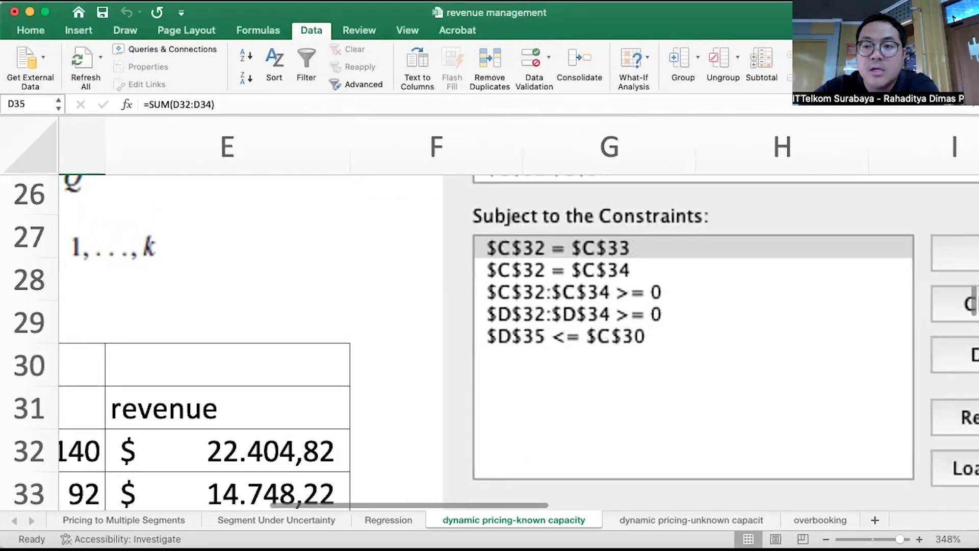
- Reopen Solver and compare its changing variable cells and constraints with those in the reference image
click(898, 77)
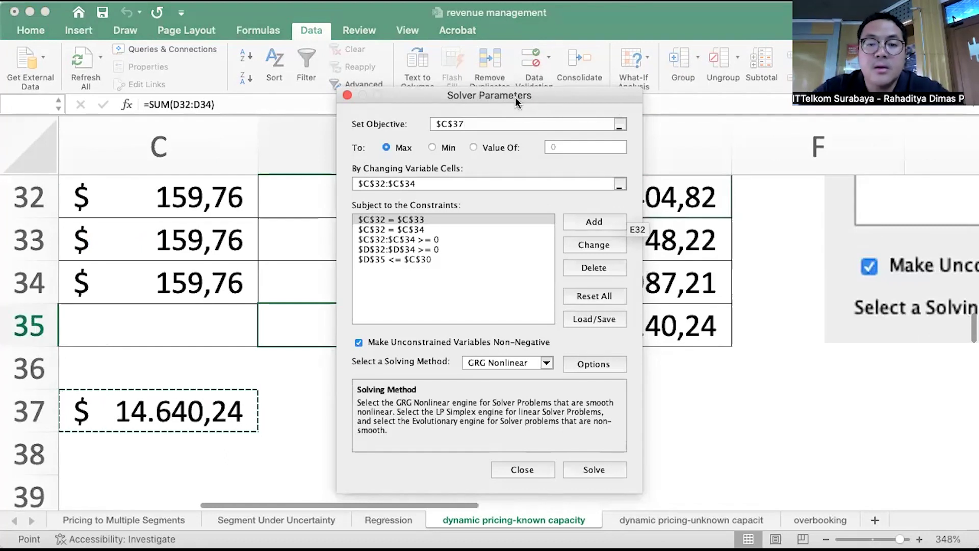
drag(542, 95, 319, 122)
scroll(792, 256, up, 2)
scroll(792, 256, right, 2)
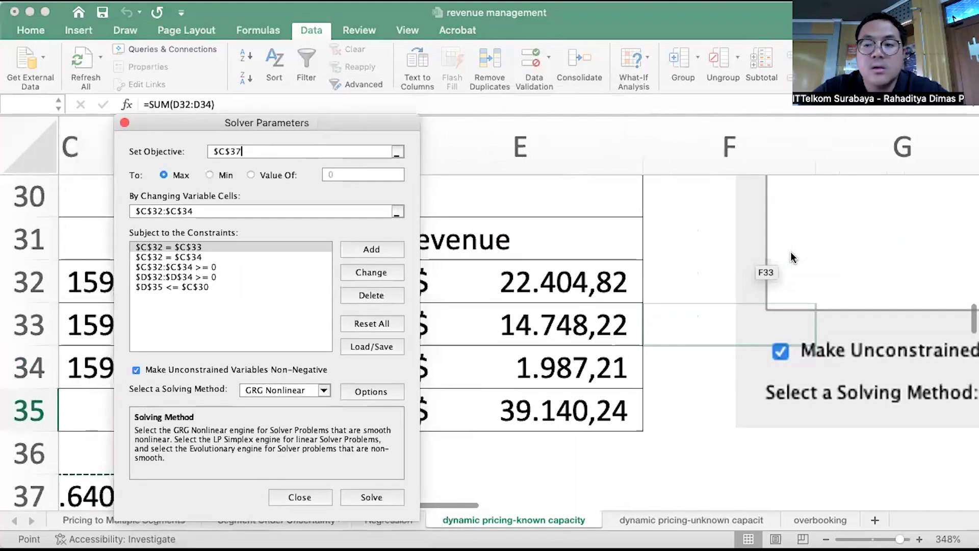
scroll(791, 252, up, 4)
scroll(791, 252, right, 2)
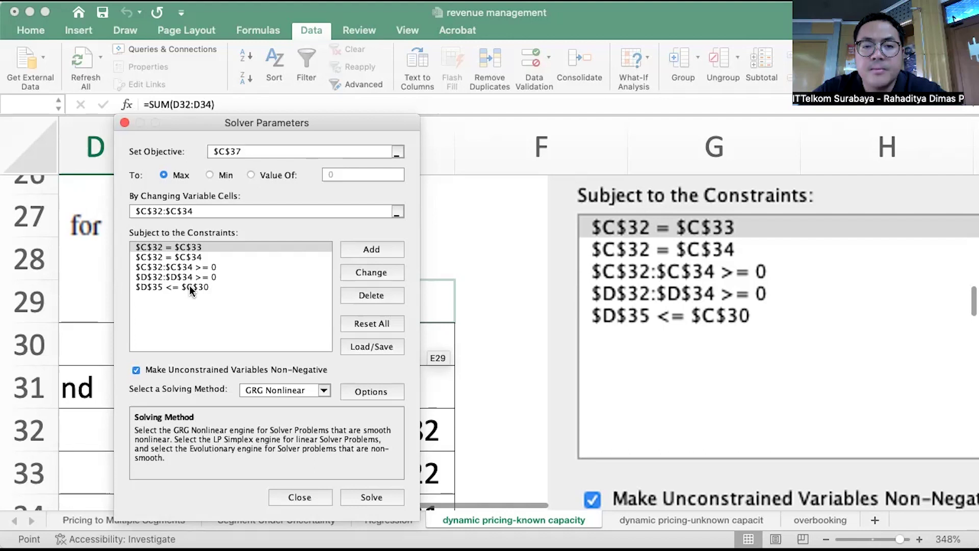
scroll(650, 373, up, 2)
scroll(651, 372, right, 1)
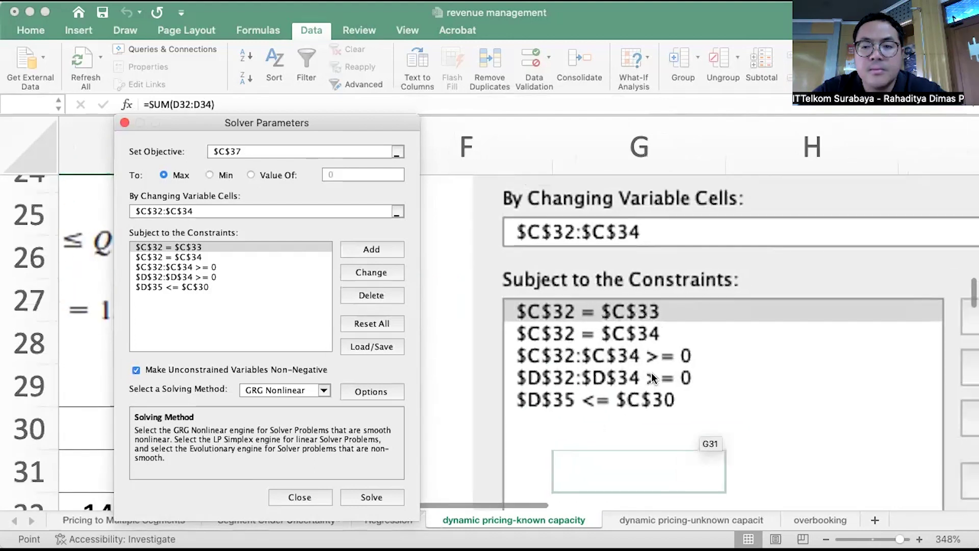
scroll(650, 372, up, 1)
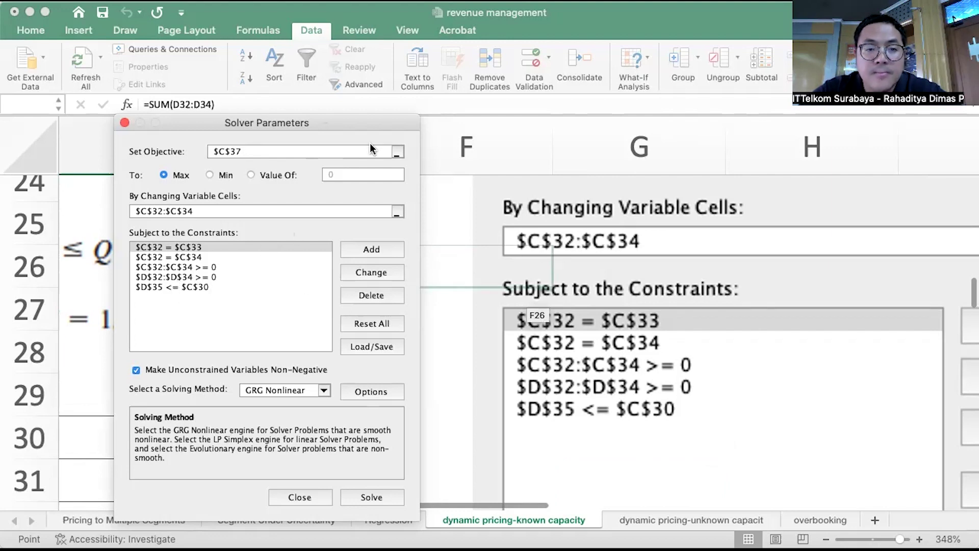
- Change the Solver capacity constraint so that total demand $D$35 equals (=) the inventory in $C$30
scroll(502, 279, left, 5)
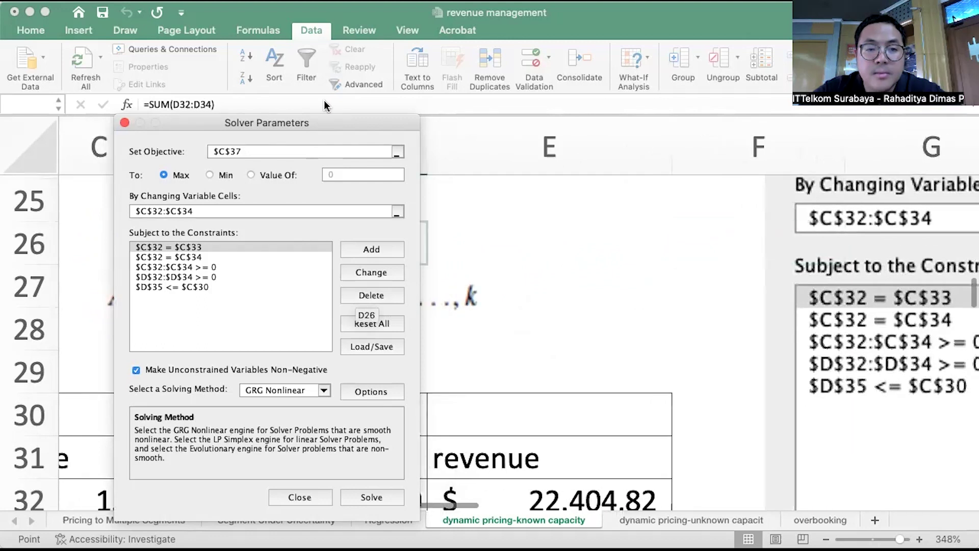
drag(365, 118, 769, 128)
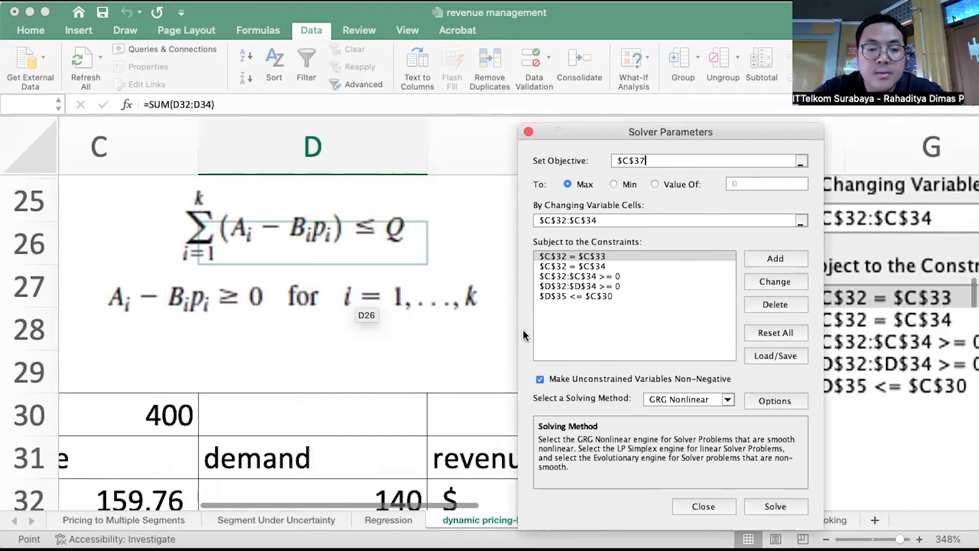
scroll(360, 402, down, 5)
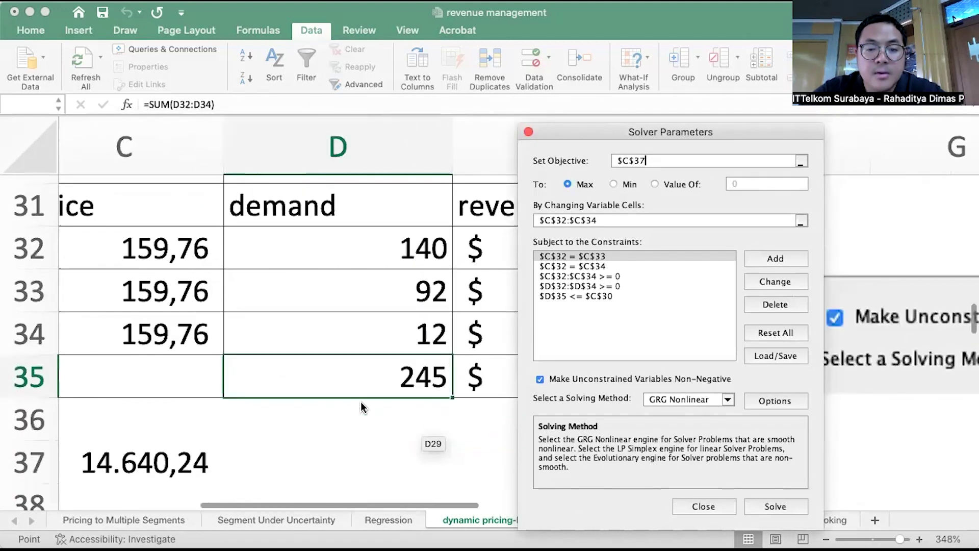
scroll(362, 406, left, 5)
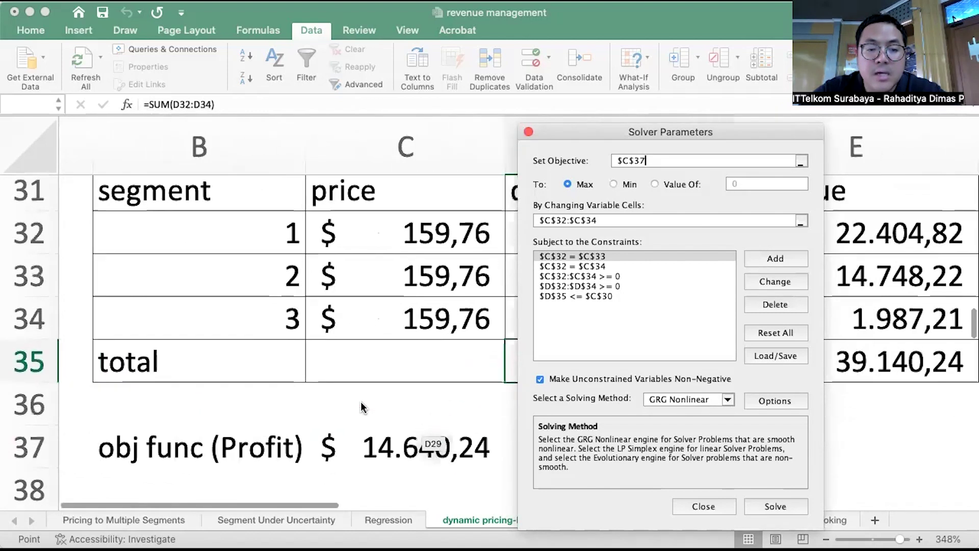
click(585, 297)
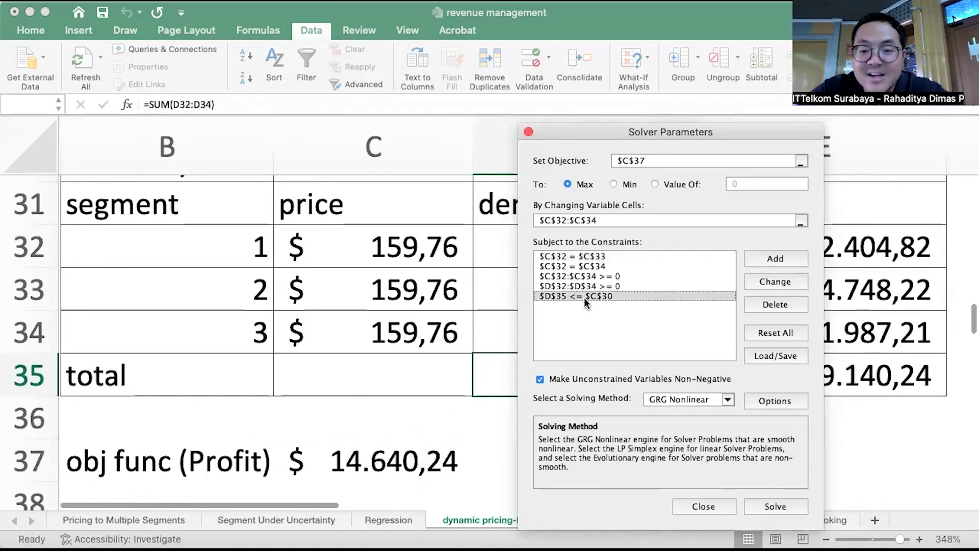
click(780, 283)
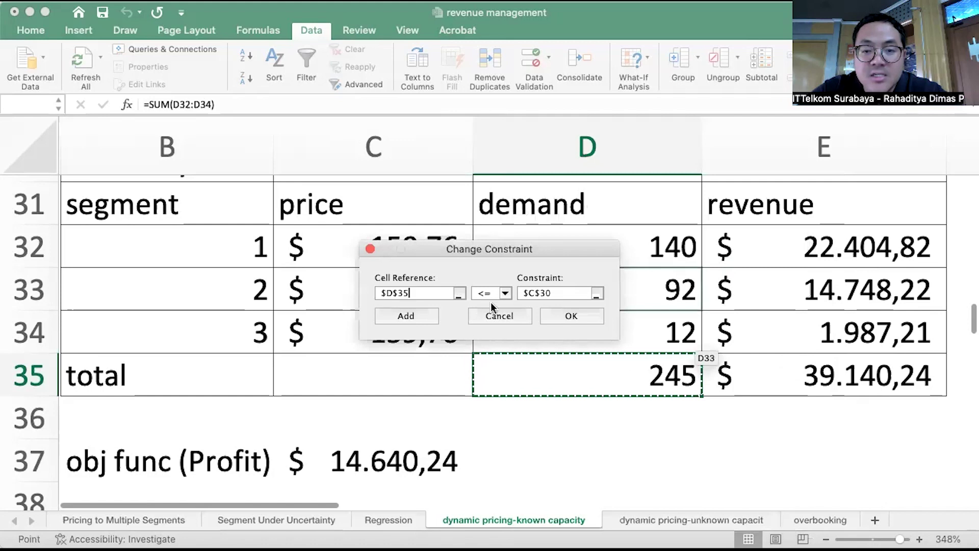
click(505, 293)
click(494, 317)
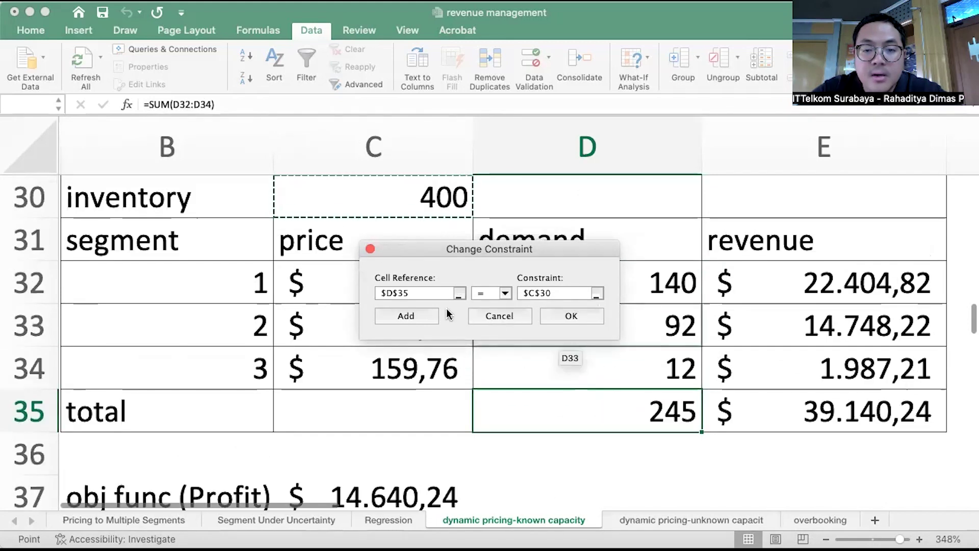
click(571, 317)
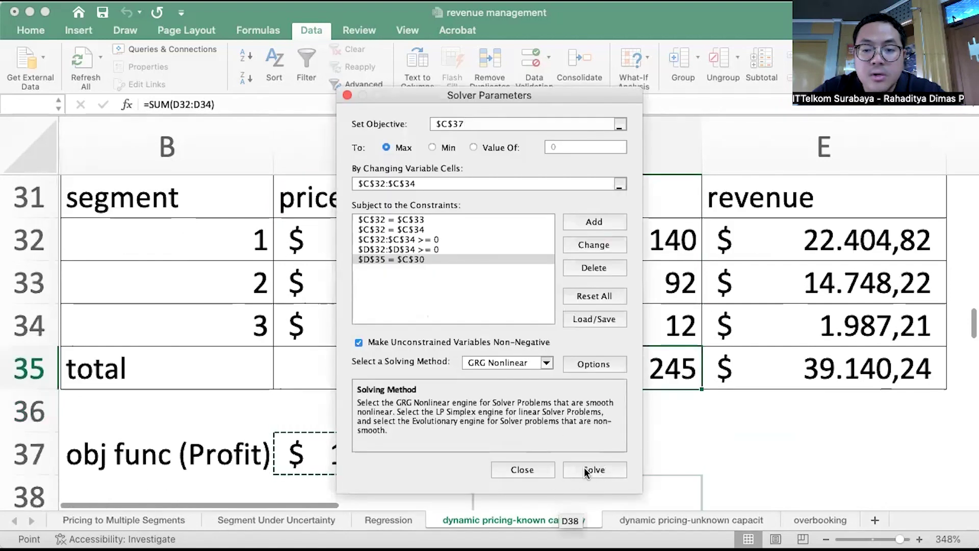
- Solve the fixed pricing model with the equality capacity constraint and keep the Solver solution
click(584, 470)
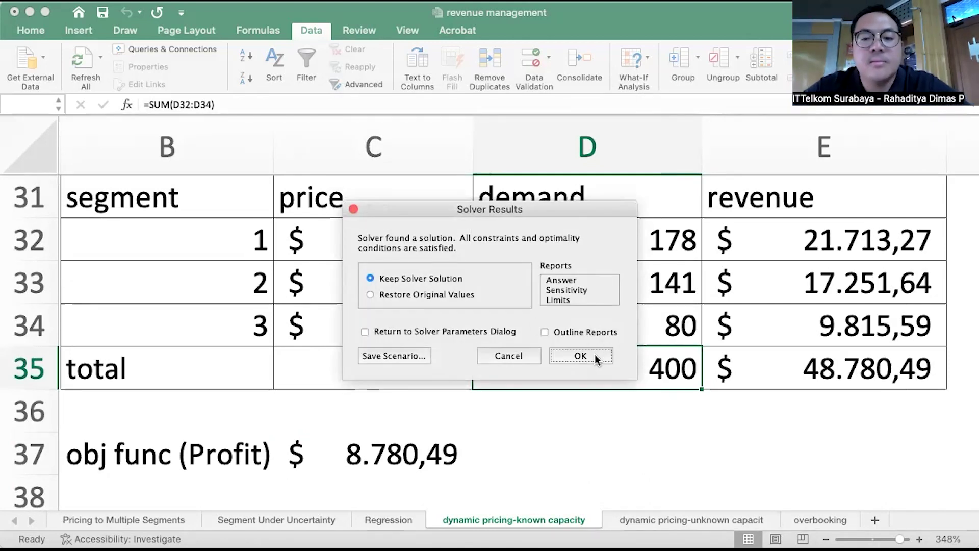
click(580, 355)
scroll(573, 415, up, 2)
scroll(573, 415, left, 2)
scroll(573, 416, right, 1)
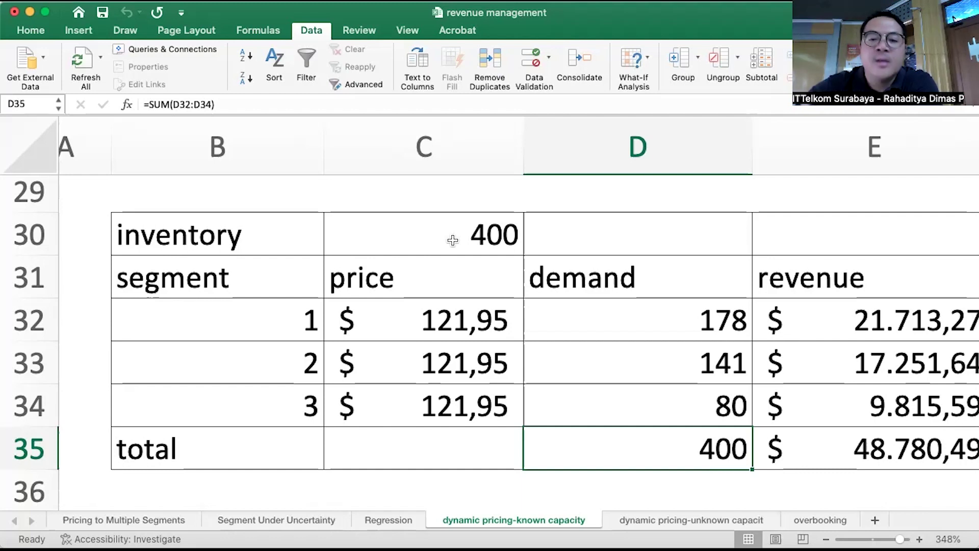
- Inspect the solved segment 1 price and the total revenue in the fixed pricing table
click(459, 325)
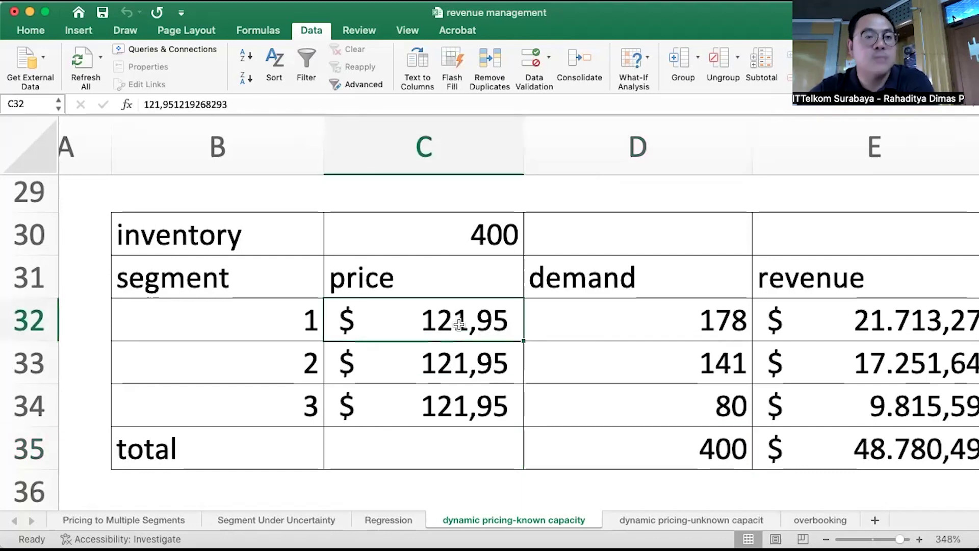
scroll(735, 367, right, 3)
scroll(735, 368, down, 1)
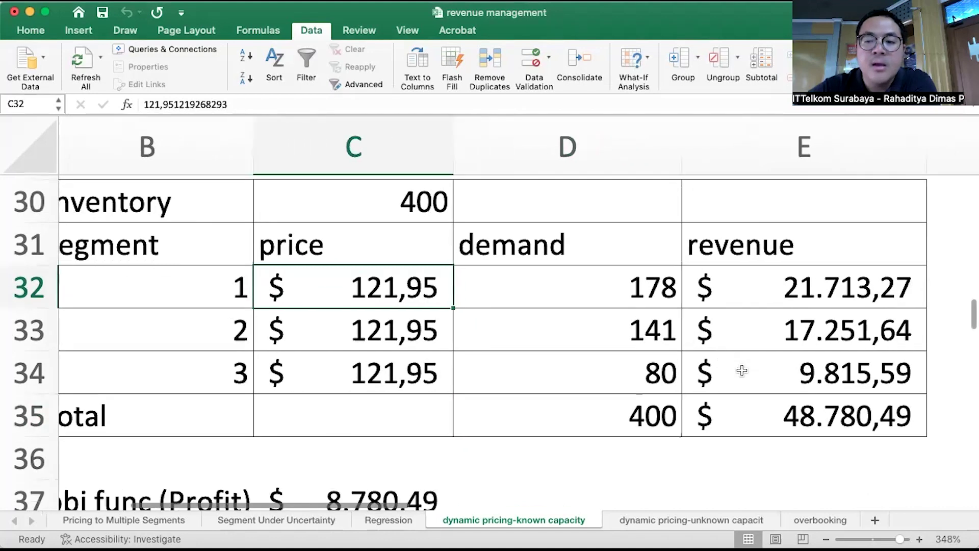
click(799, 416)
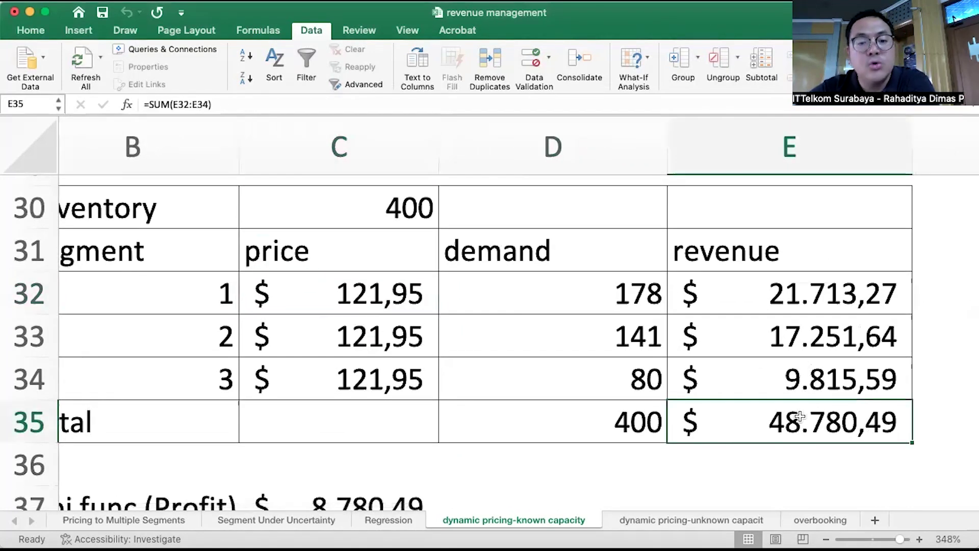
scroll(799, 416, left, 3)
scroll(799, 416, down, 3)
- Examine the profit formula in C37, tracing its references to the prices, demands, total demand and buying cost in C12
click(469, 361)
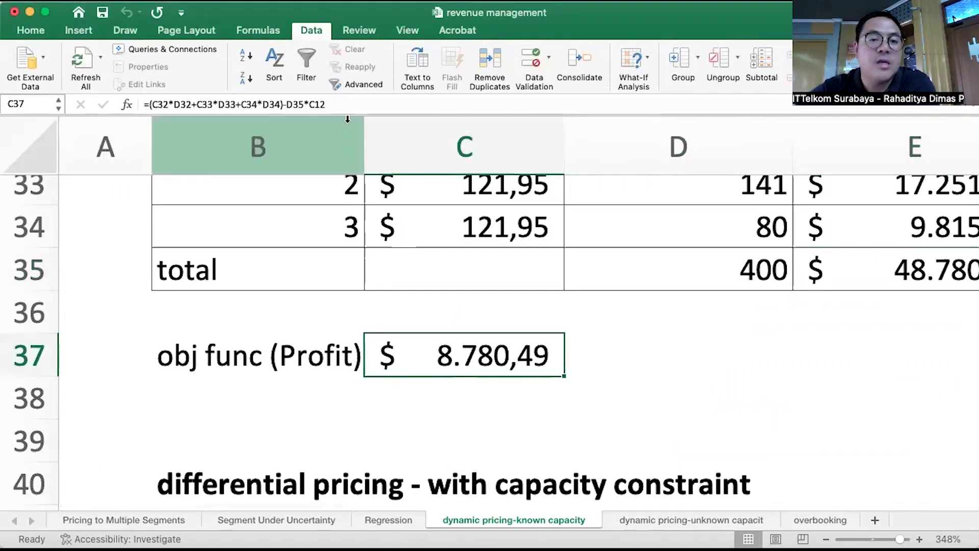
click(347, 100)
scroll(461, 284, up, 5)
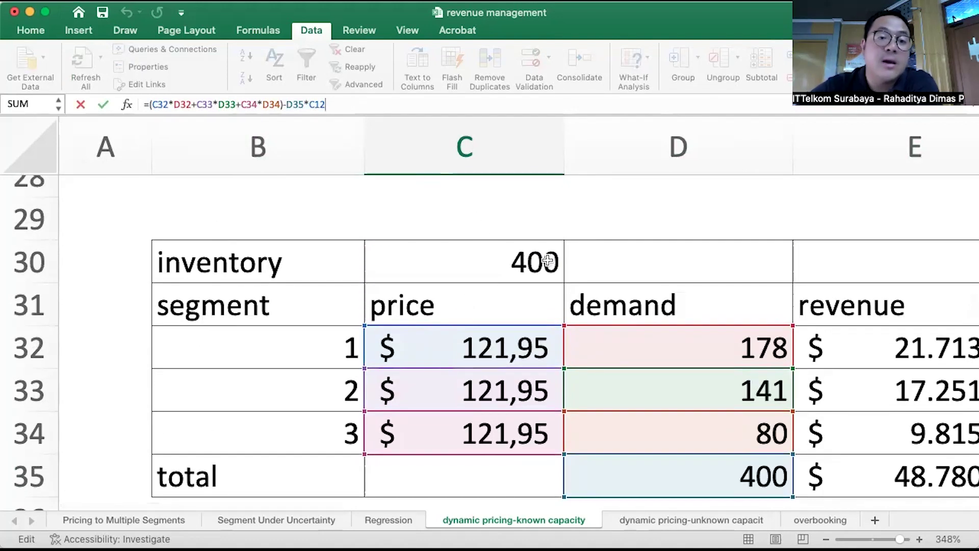
scroll(499, 373, up, 5)
scroll(499, 373, down, 5)
scroll(499, 375, right, 1)
scroll(691, 416, down, 3)
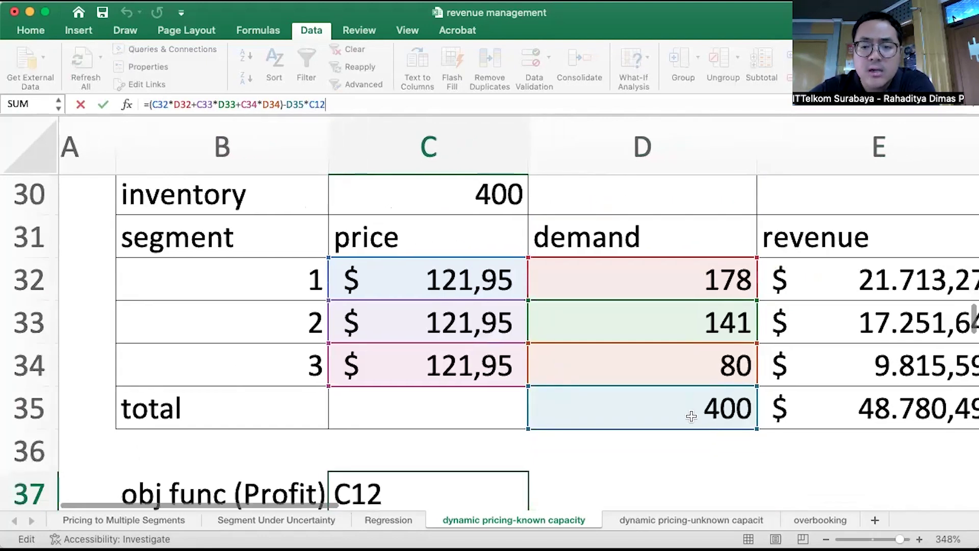
scroll(691, 415, up, 20)
scroll(515, 428, down, 10)
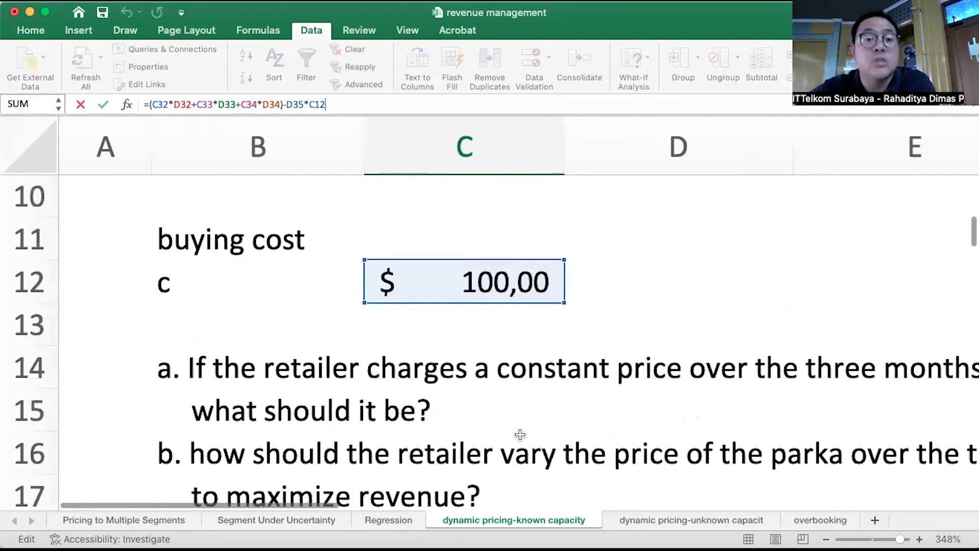
scroll(520, 434, up, 3)
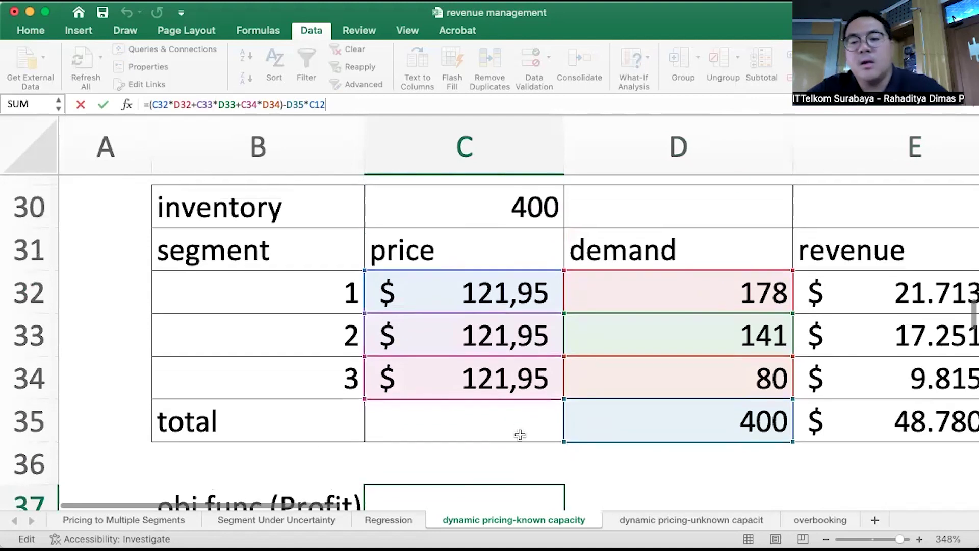
drag(641, 447, 505, 220)
key(Return)
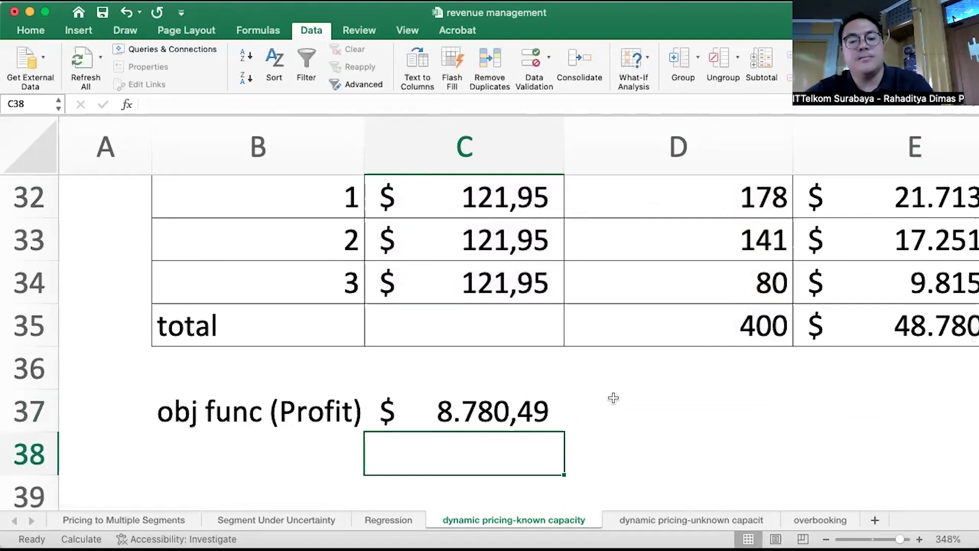
- Review the fixed pricing results, the differential pricing formulation with capacity constraint and its results table
scroll(677, 408, up, 4)
scroll(677, 408, right, 2)
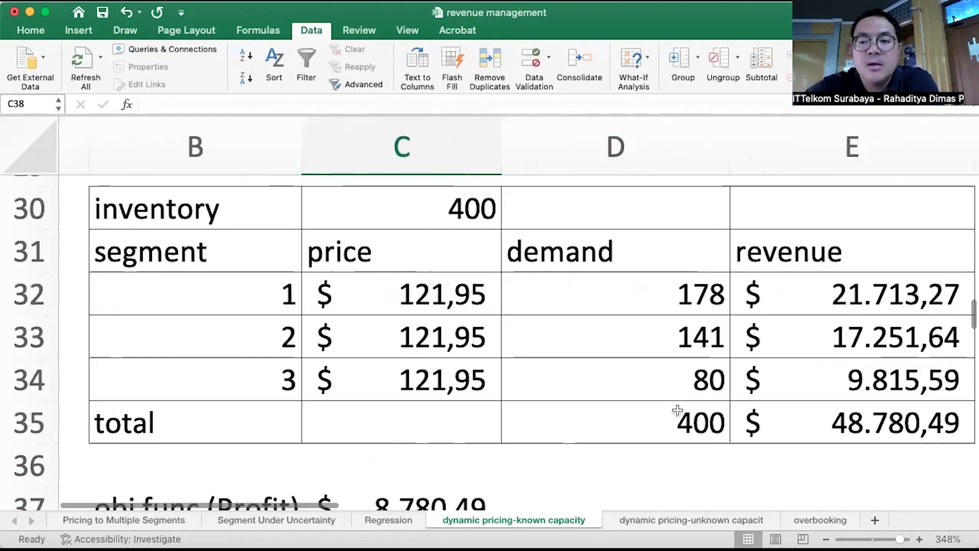
scroll(677, 408, left, 2)
scroll(677, 408, up, 3)
scroll(676, 408, down, 4)
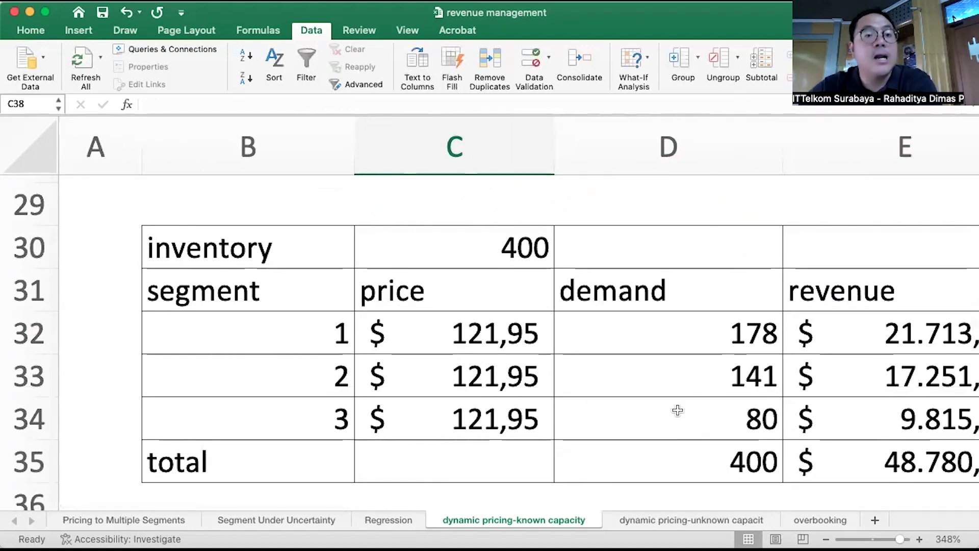
scroll(659, 433, down, 10)
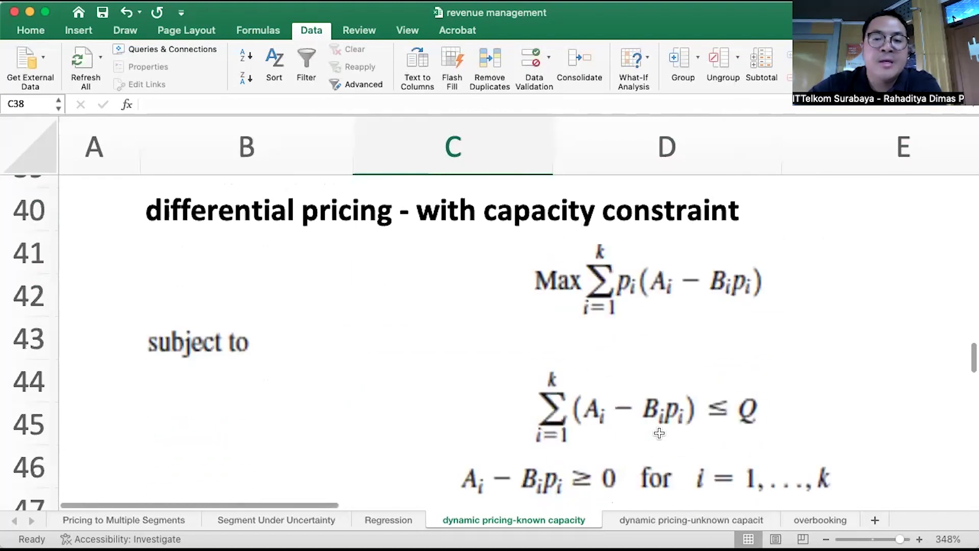
scroll(661, 436, right, 1)
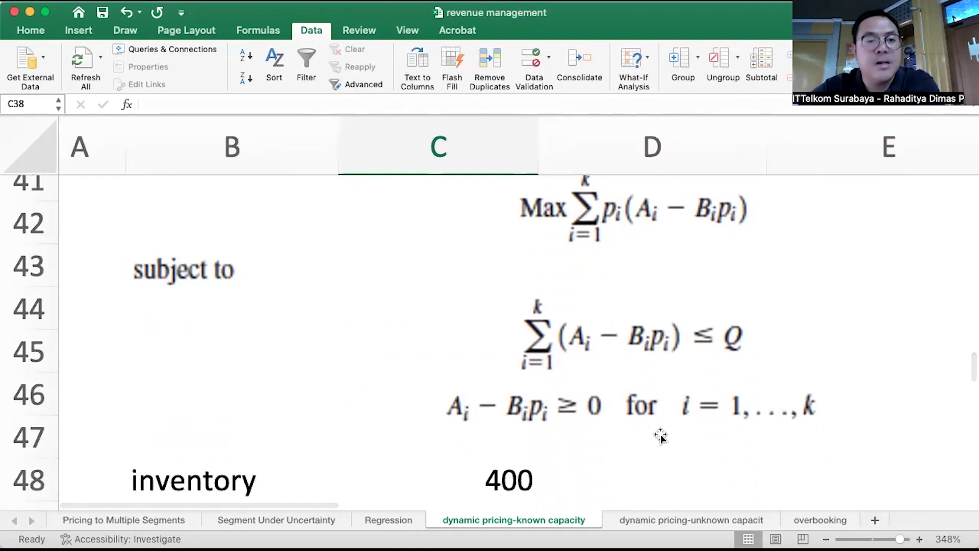
scroll(660, 436, down, 5)
scroll(660, 436, right, 1)
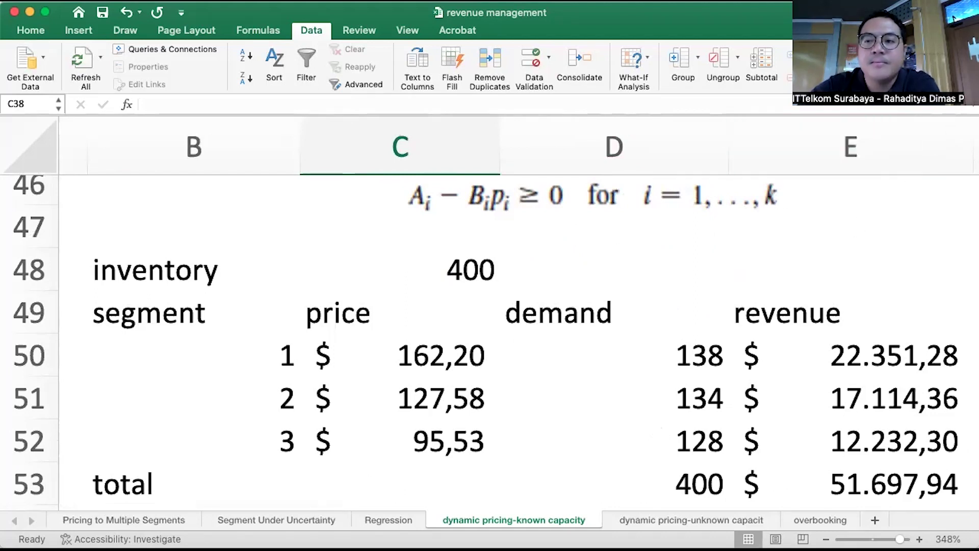
- Reopen Solver and set its objective to the differential pricing profit in cell C55
click(900, 61)
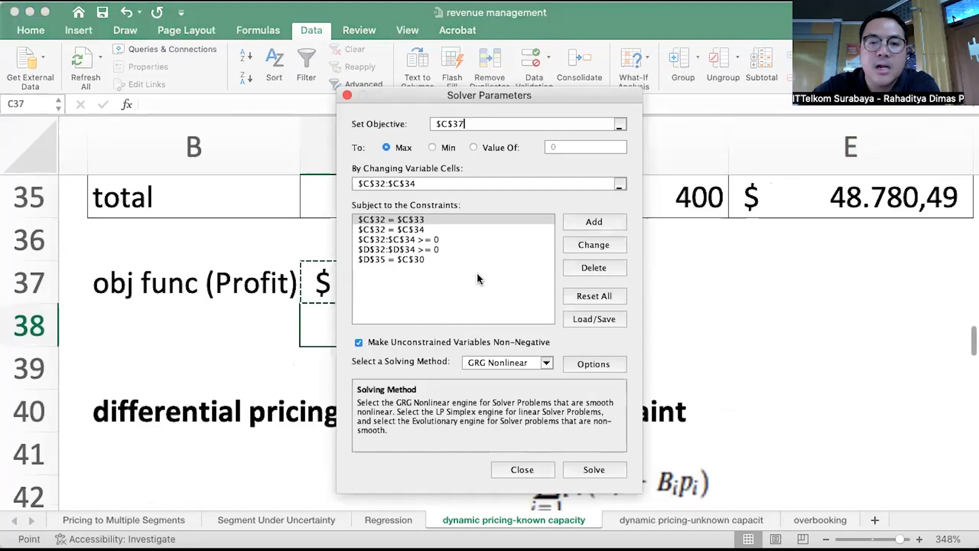
click(620, 124)
scroll(481, 365, down, 5)
scroll(480, 362, down, 5)
scroll(479, 362, up, 1)
click(458, 309)
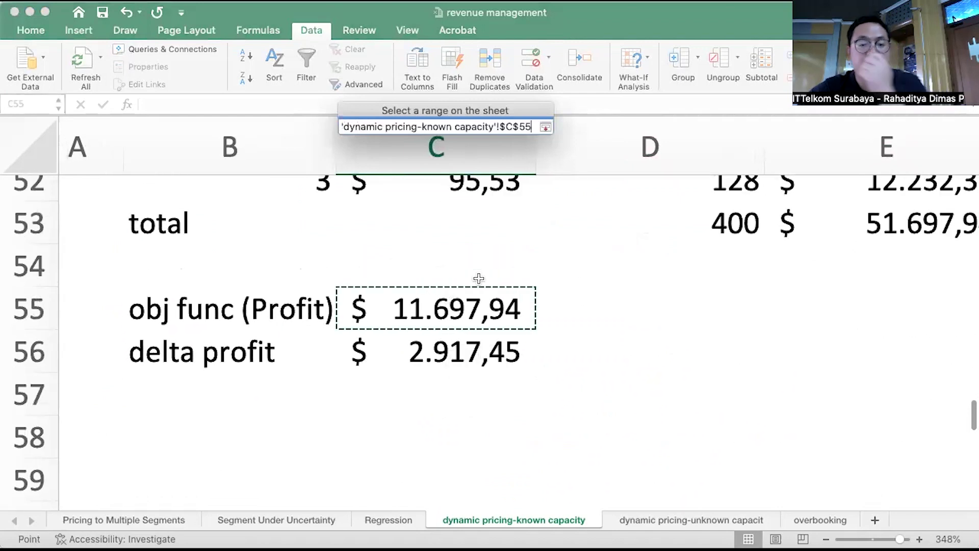
click(545, 126)
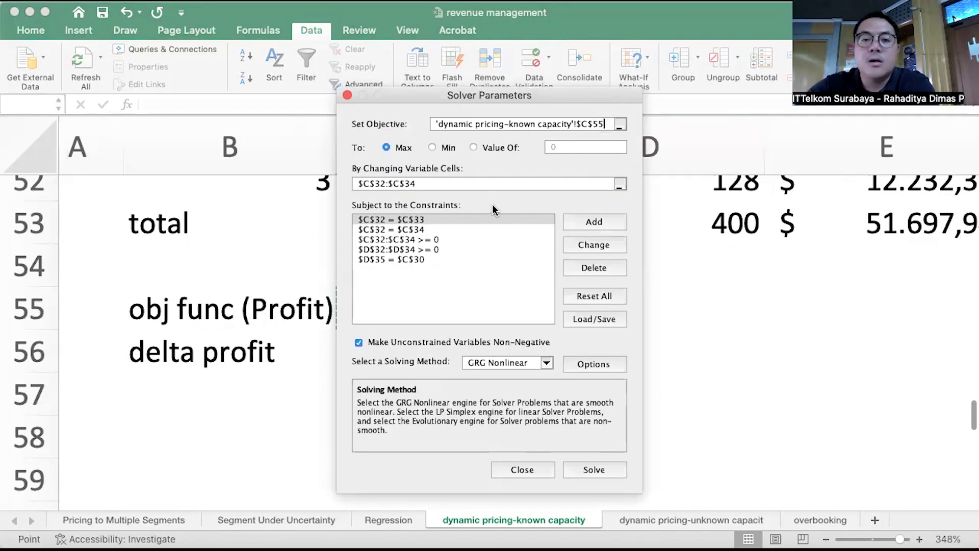
- Set Solver's changing variable cells to the differential pricing price range C50:C52
click(609, 182)
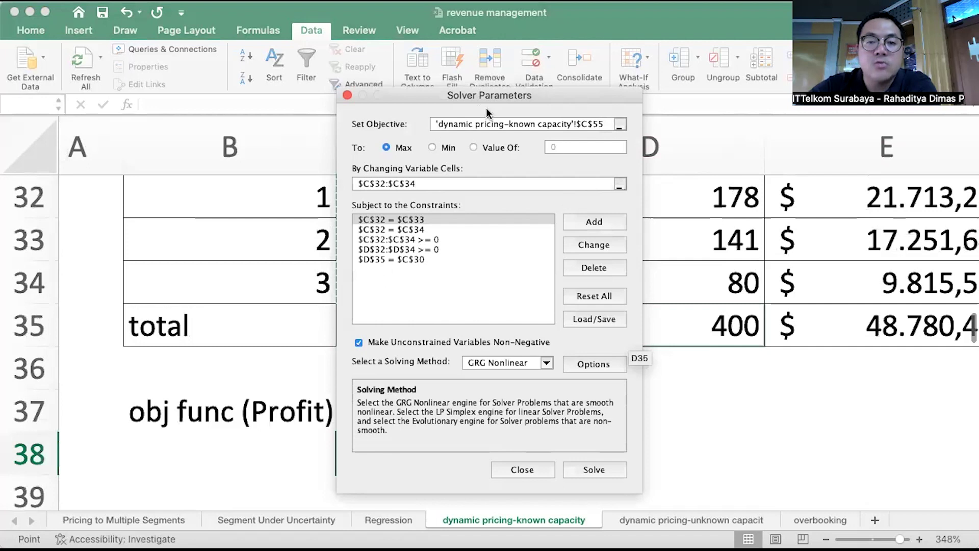
drag(529, 93, 884, 57)
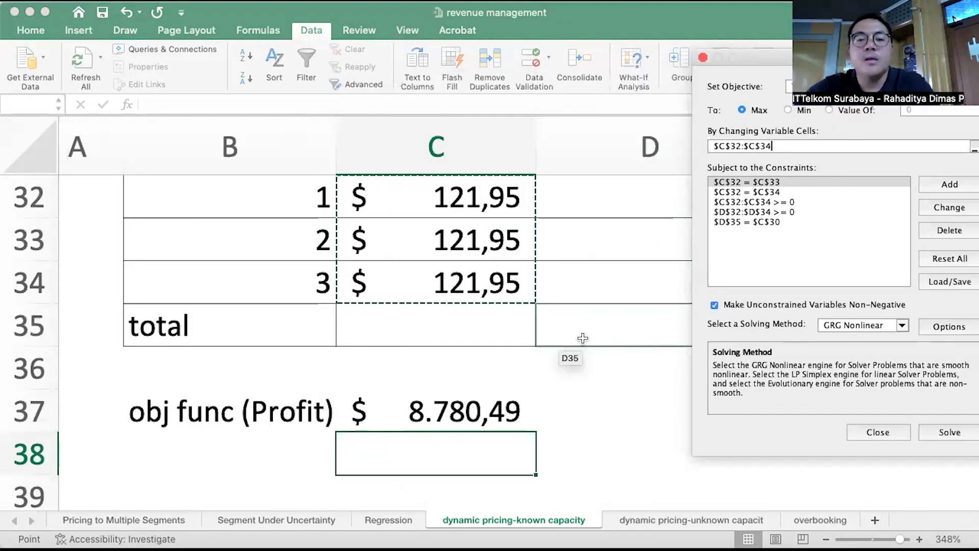
scroll(585, 342, down, 3)
scroll(585, 342, down, 5)
click(469, 255)
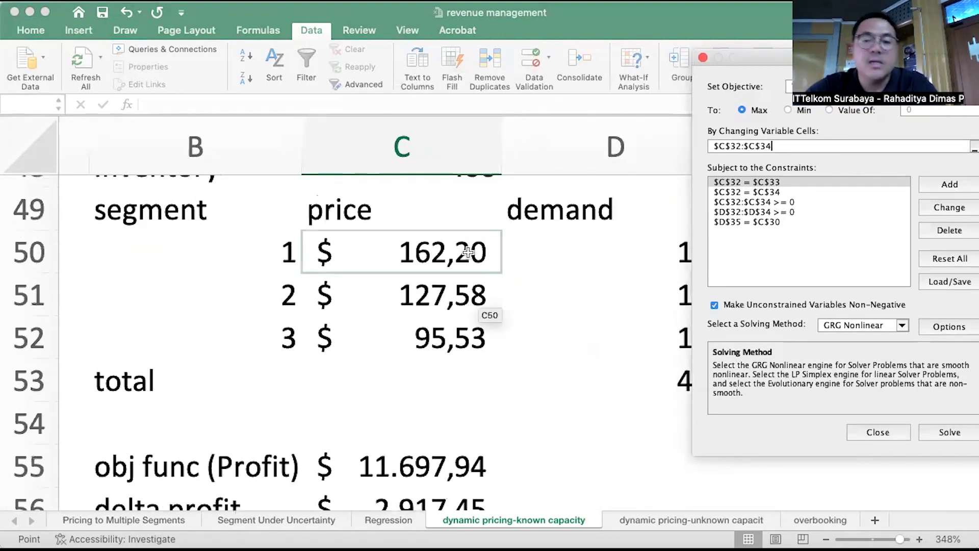
drag(469, 255, 465, 328)
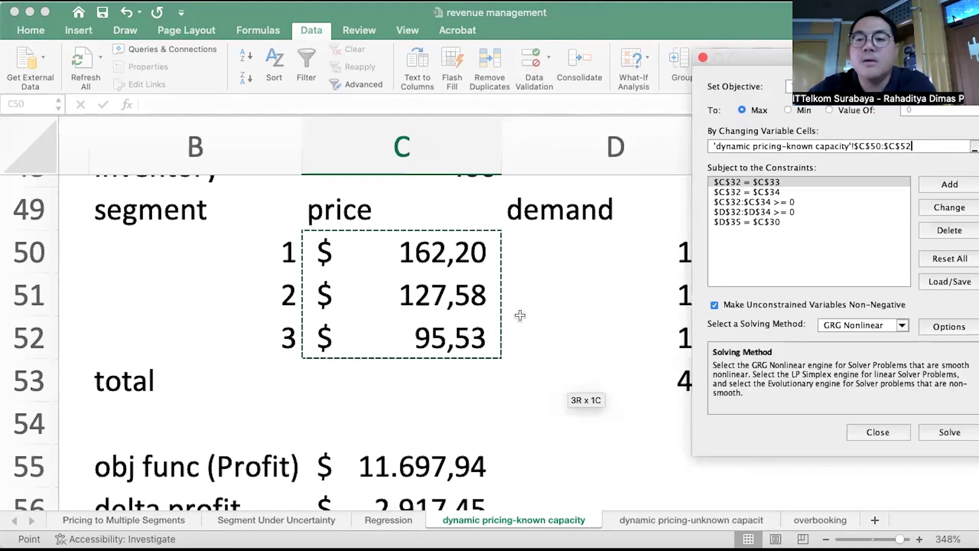
- Delete the equal-price constraints $C$32 = $C$33 and $C$32 = $C$34 from the Solver model
drag(895, 62, 760, 64)
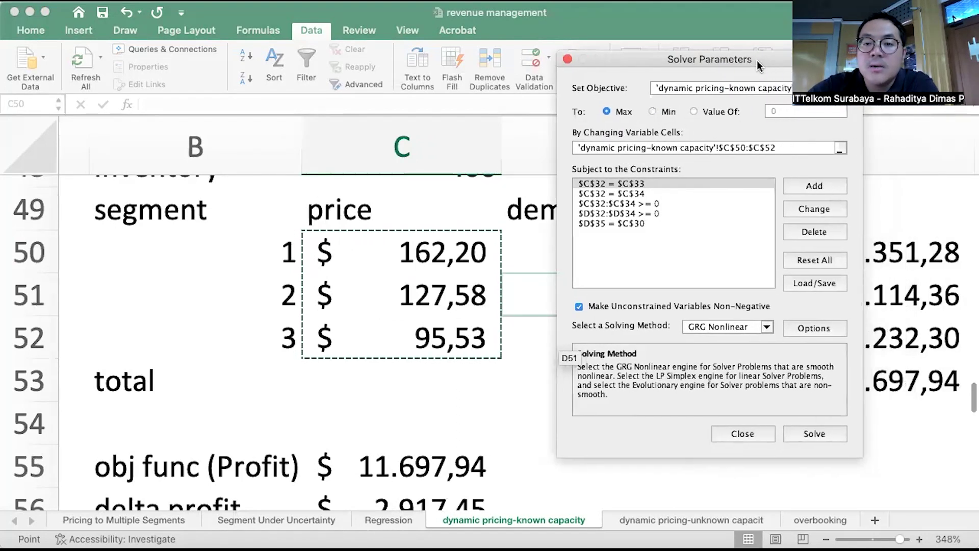
click(640, 185)
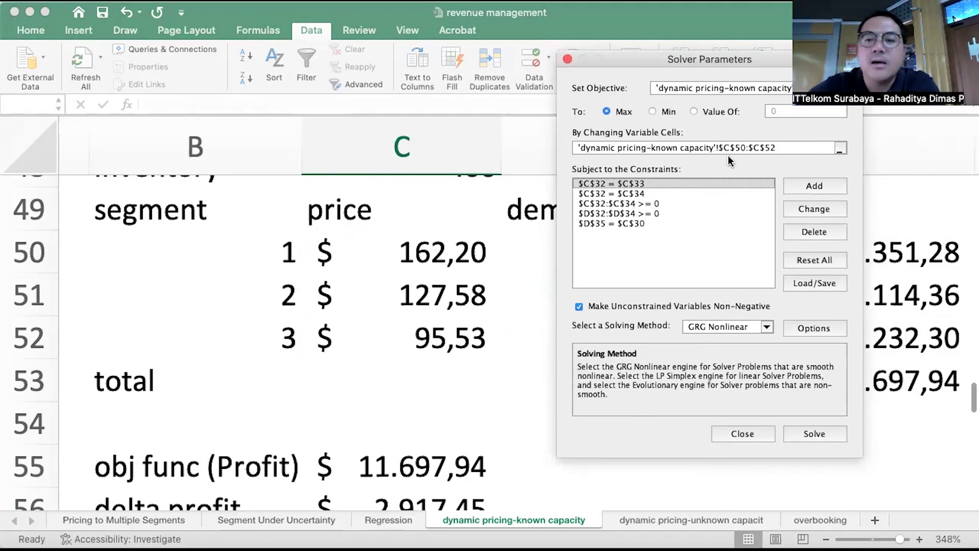
click(814, 232)
click(626, 184)
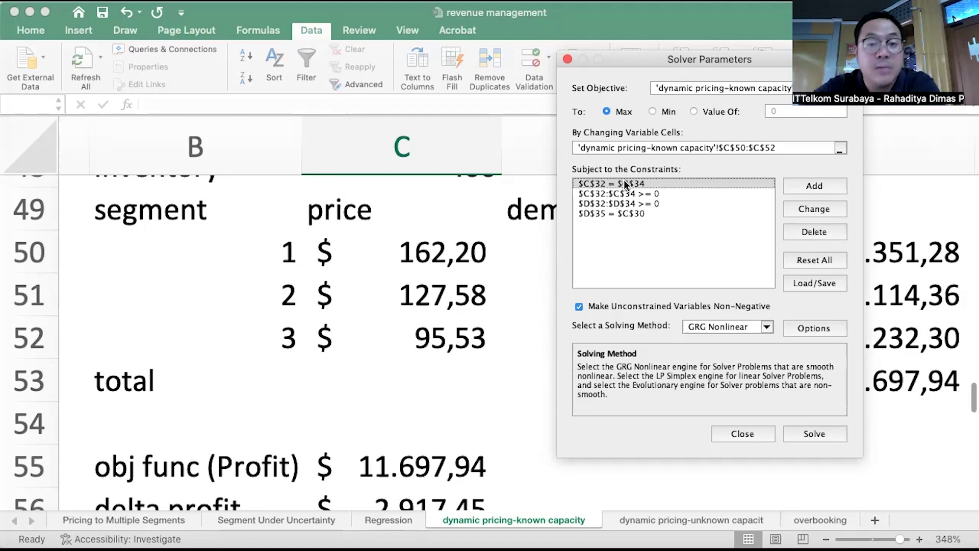
click(810, 231)
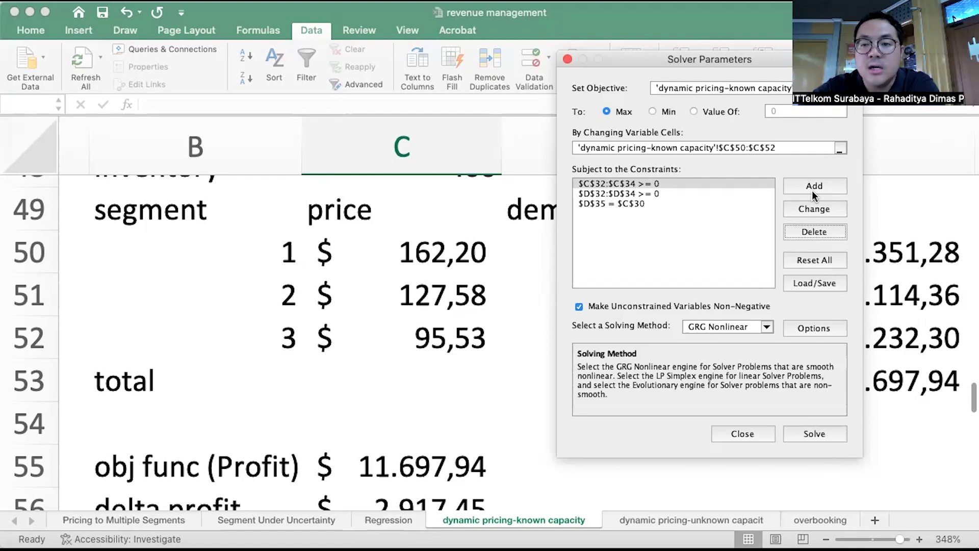
- Change the Solver price non-negativity constraint to the differential pricing range C50:C52 >= 0
click(648, 184)
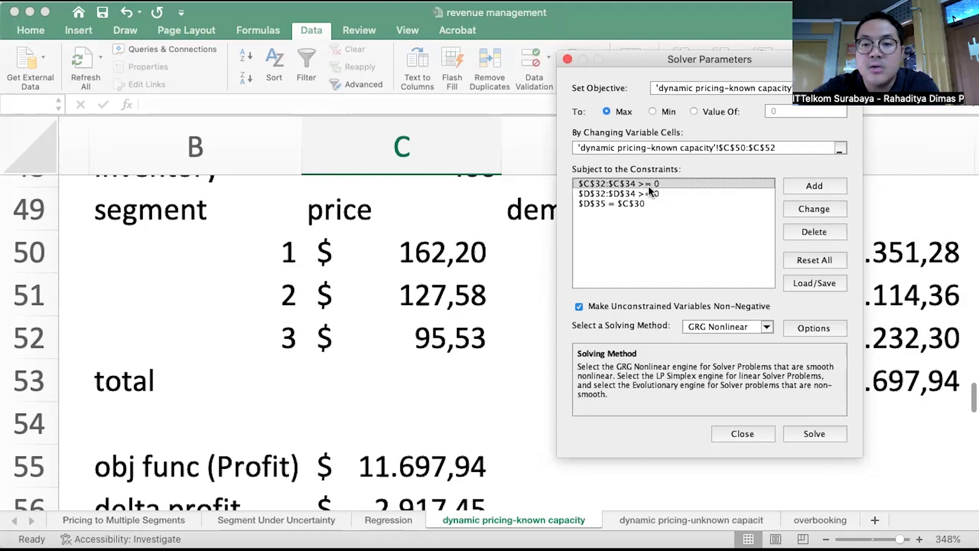
click(812, 209)
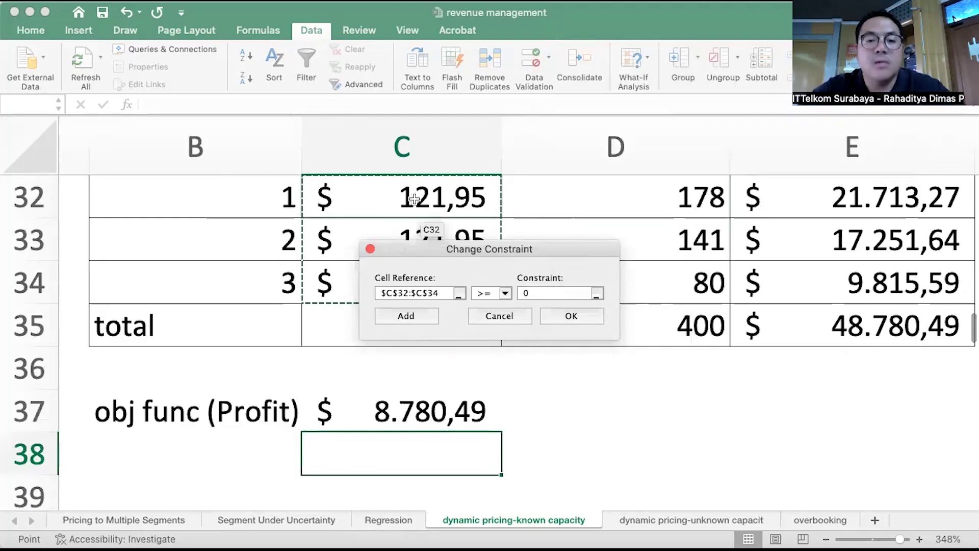
scroll(403, 198, down, 2)
scroll(415, 203, down, 10)
scroll(415, 203, up, 2)
scroll(415, 203, right, 1)
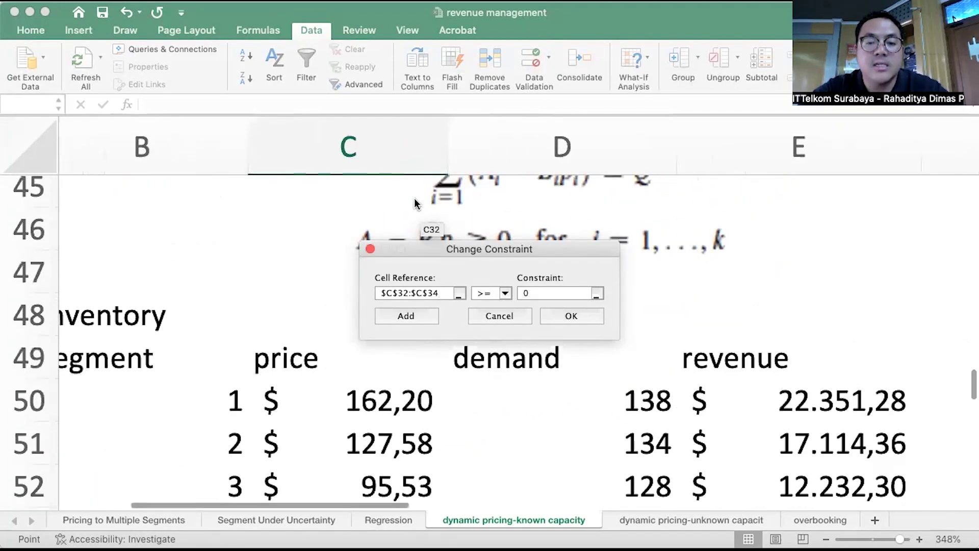
drag(401, 398, 397, 486)
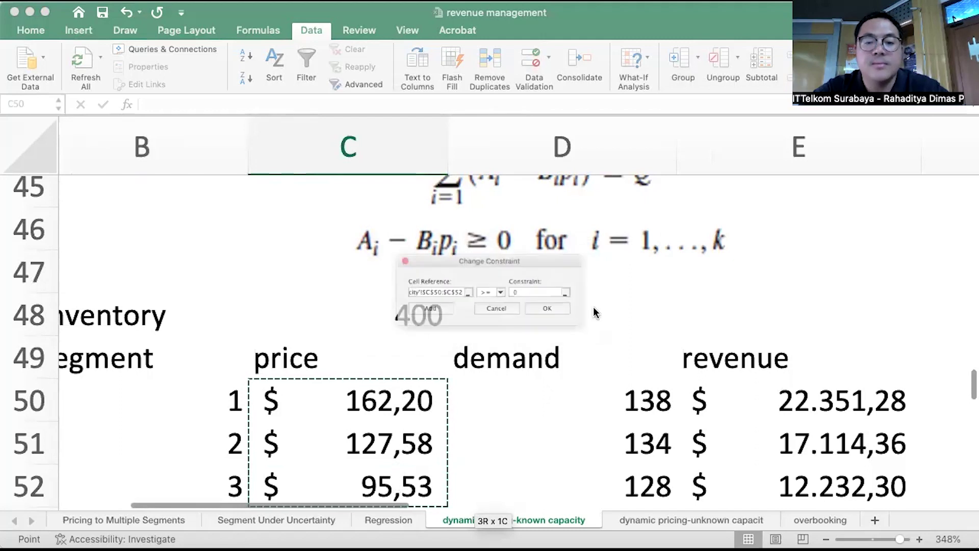
click(568, 316)
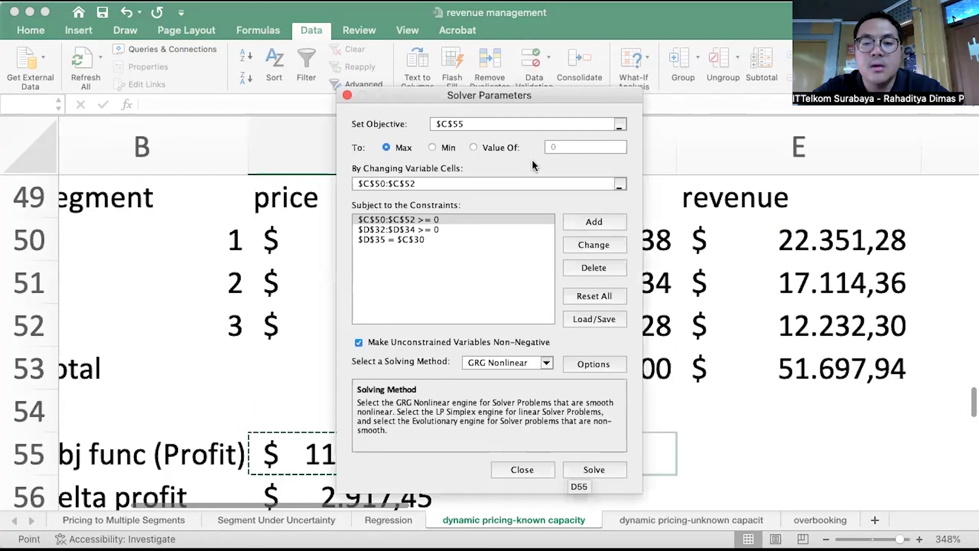
- Change the Solver demand non-negativity constraint to the differential pricing demand range D50:D52 >= 0
click(414, 231)
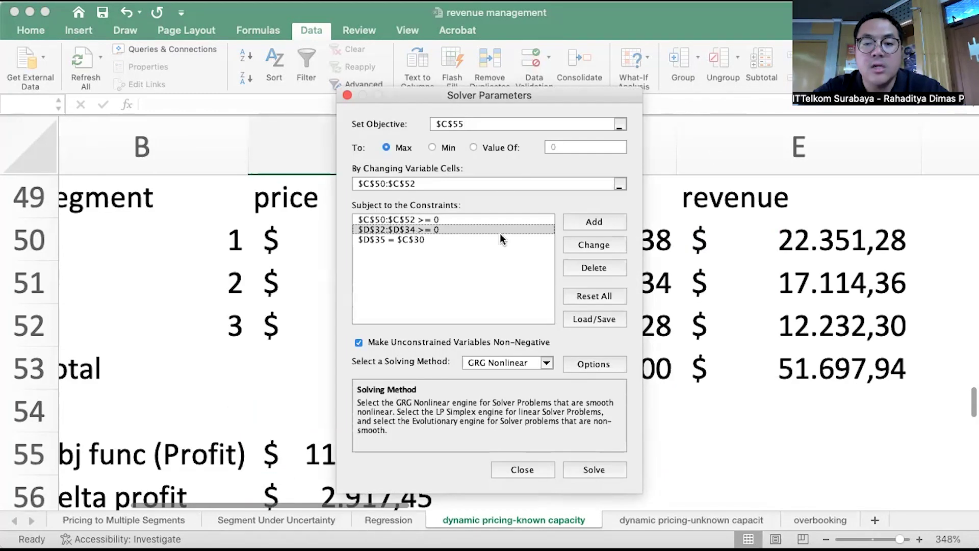
click(606, 245)
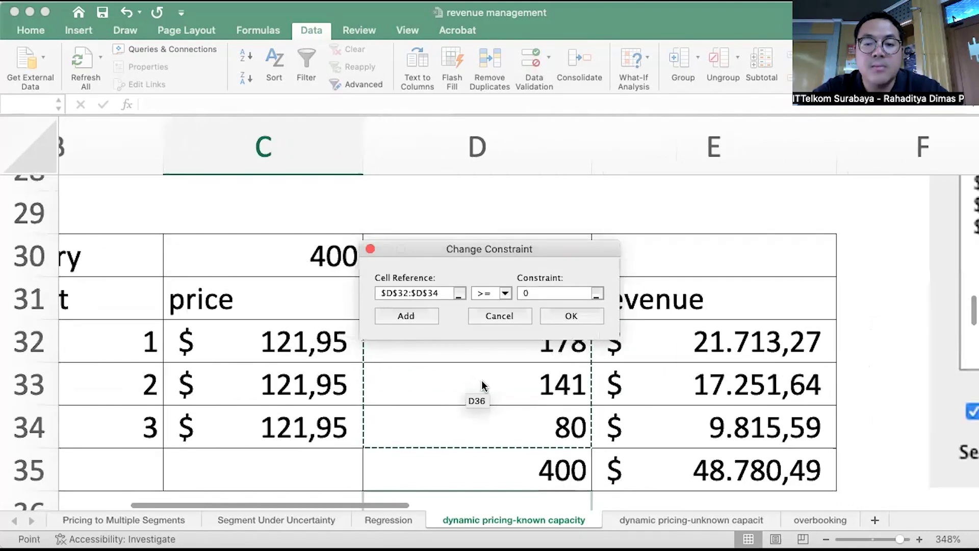
scroll(482, 381, up, 2)
click(481, 392)
scroll(495, 433, down, 4)
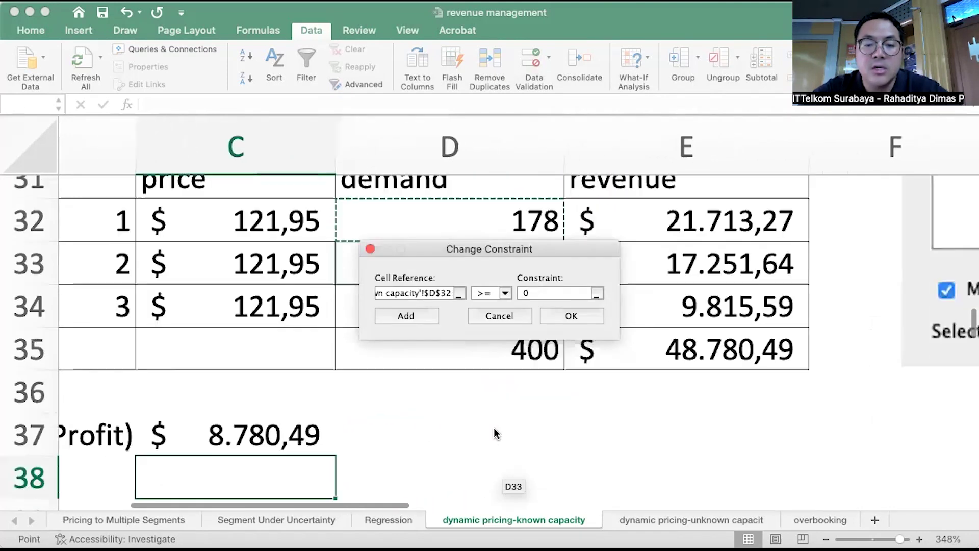
scroll(495, 433, down, 10)
drag(510, 372, 505, 456)
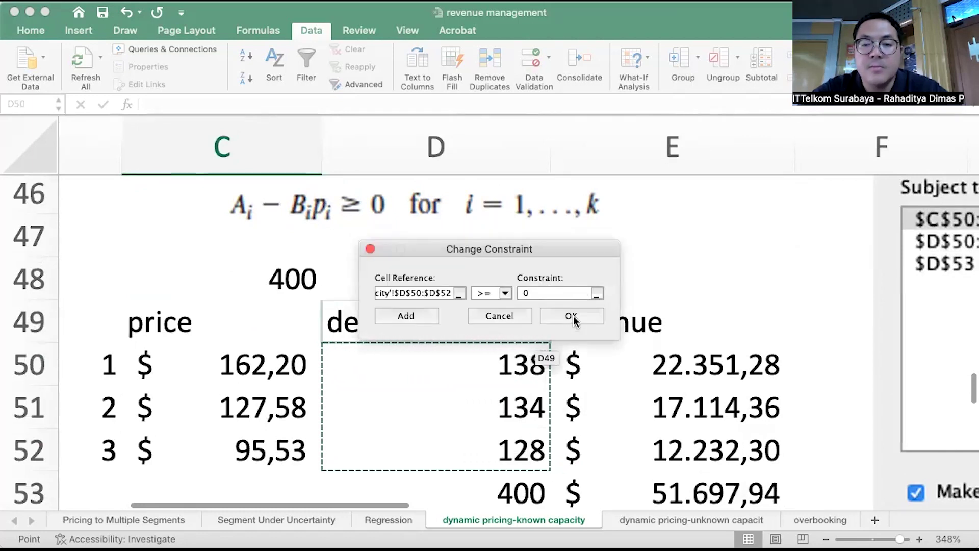
click(572, 317)
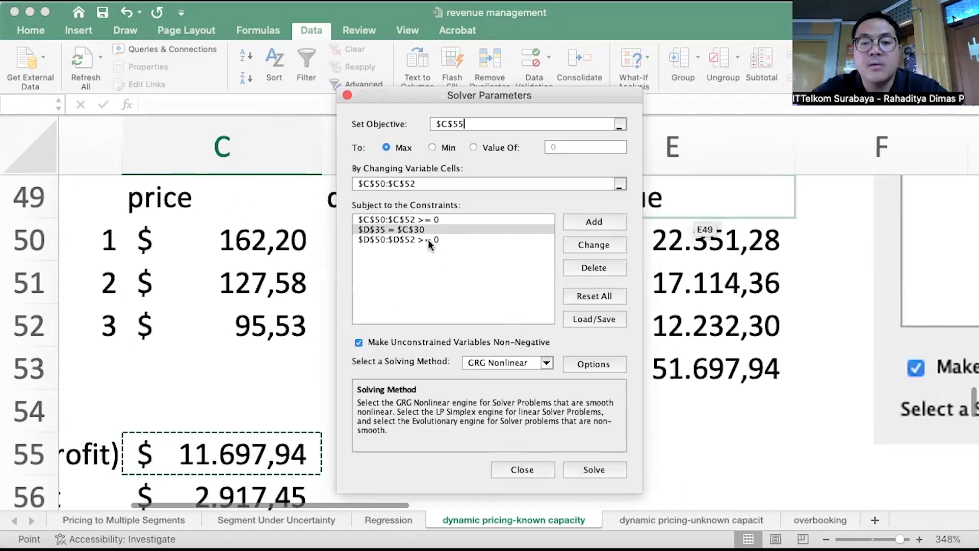
- Change the Solver capacity constraint so total demand in D53 equals the inventory in C48
click(607, 250)
scroll(320, 408, down, 5)
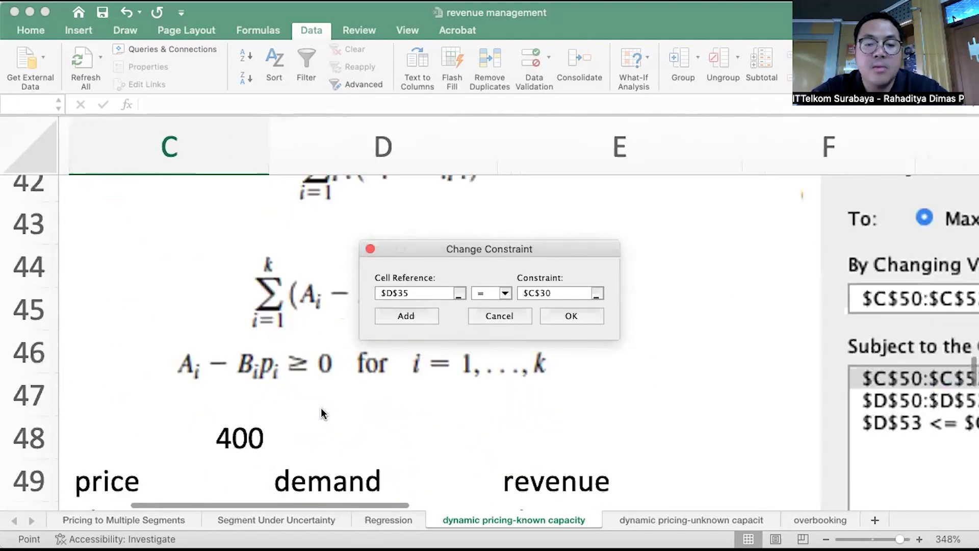
scroll(320, 408, down, 7)
scroll(320, 408, right, 2)
click(339, 375)
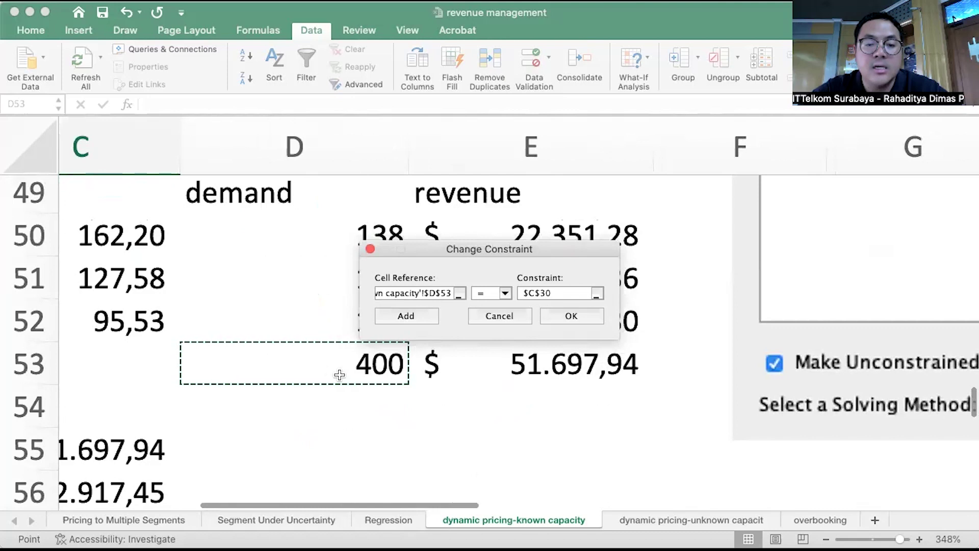
click(597, 296)
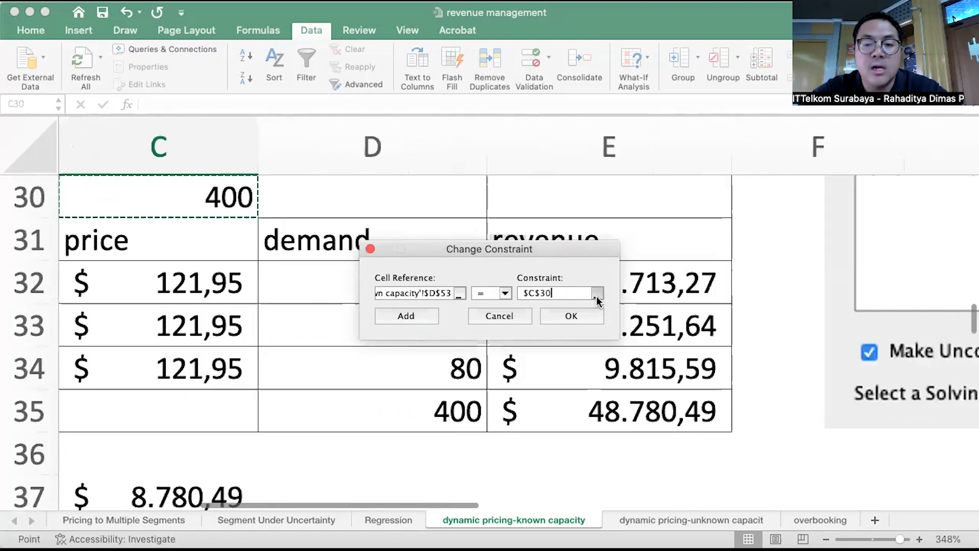
scroll(347, 405, down, 5)
scroll(352, 405, down, 3)
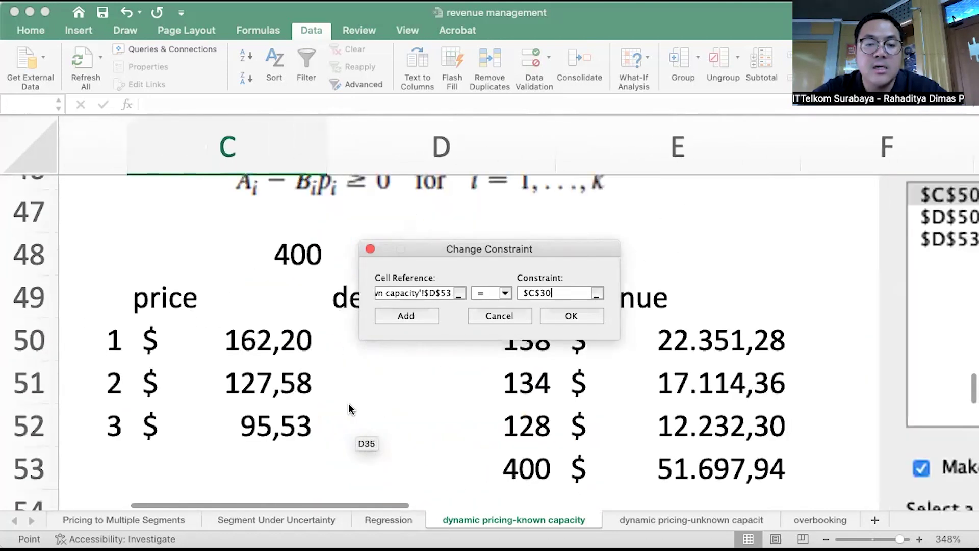
scroll(352, 405, up, 1)
scroll(352, 405, right, 2)
click(250, 270)
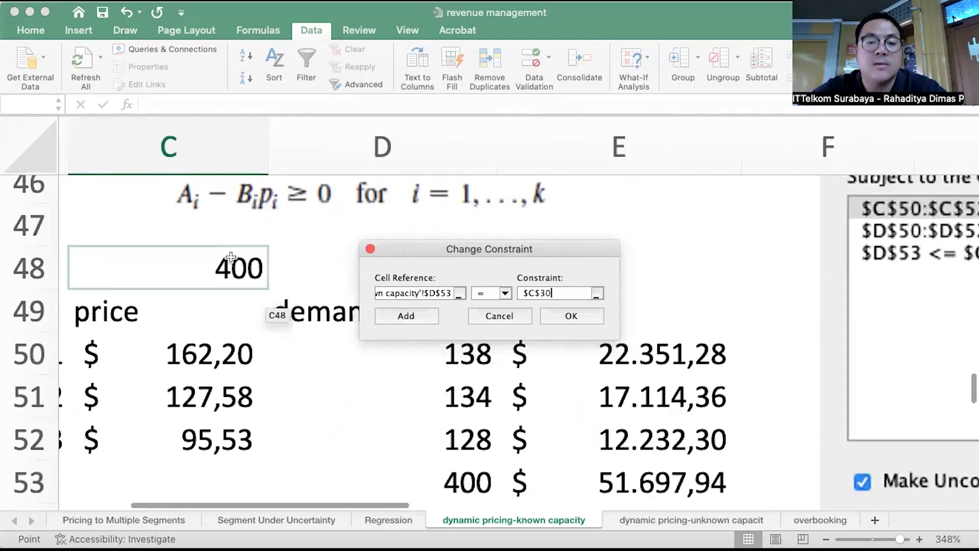
click(572, 316)
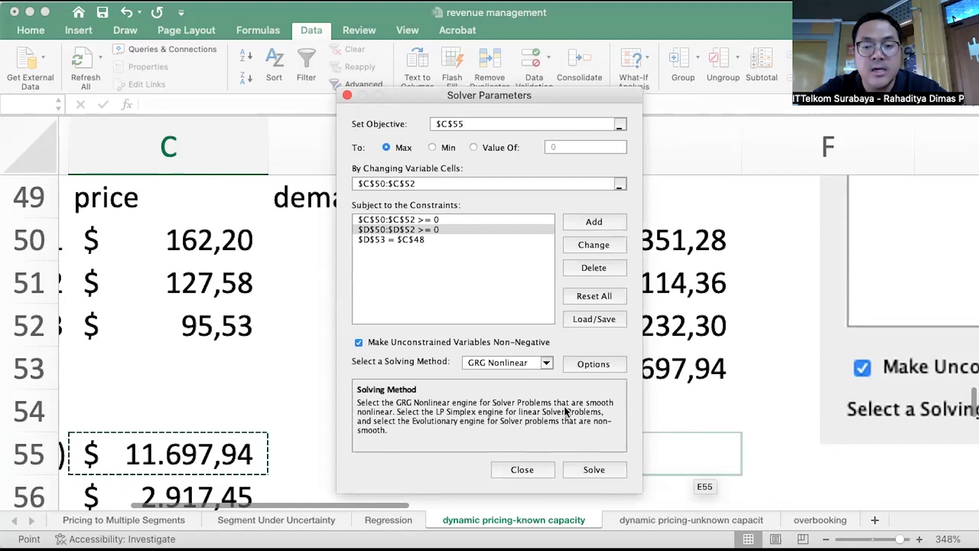
- Solve the differential pricing model and keep the Solver solution
click(605, 467)
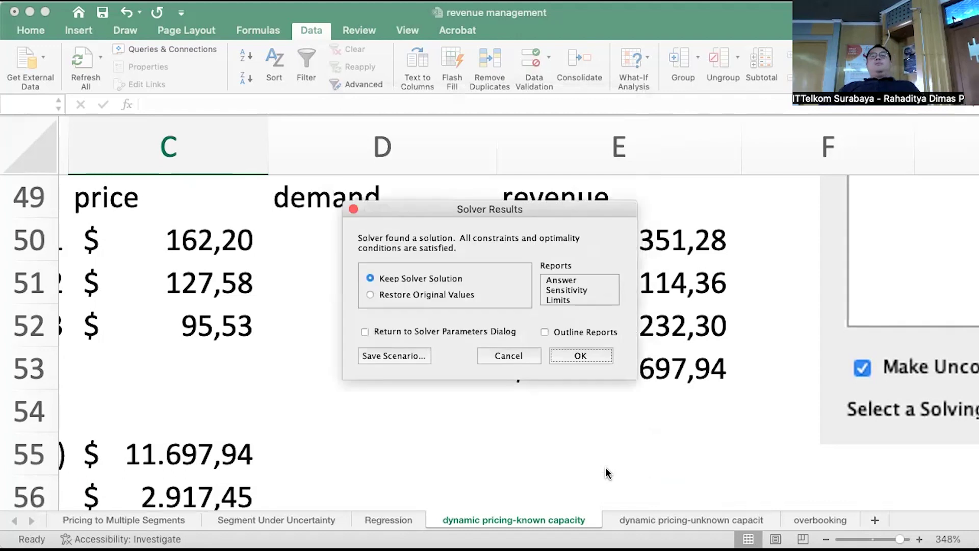
click(576, 355)
scroll(316, 333, left, 5)
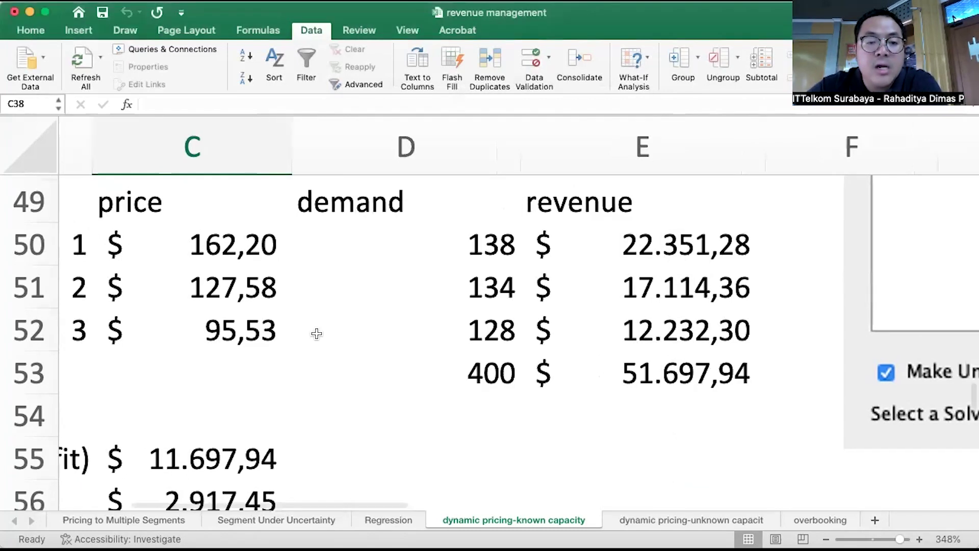
- Reset the three segment prices in C50:C52 to 0 and recalculate the sheet
scroll(316, 334, up, 1)
scroll(316, 334, up, 1)
scroll(316, 333, right, 2)
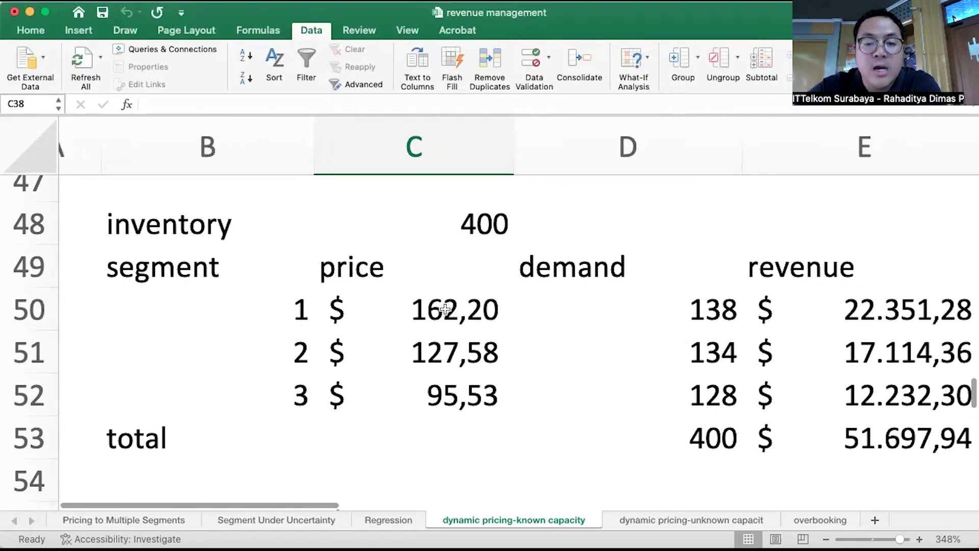
click(436, 320)
text(0)
key(Return)
text(0)
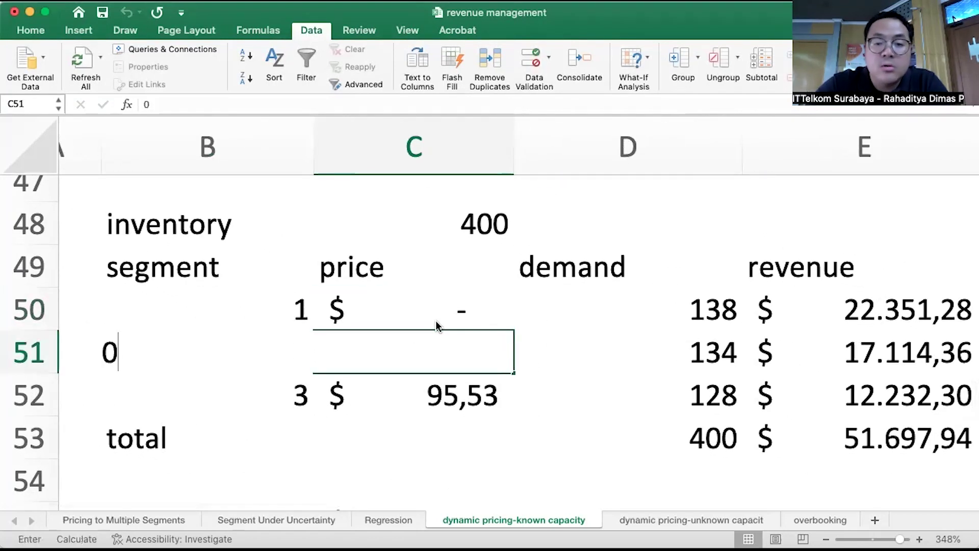
key(Return)
text(0)
key(Return)
key(Up)
key(Up)
key(Up)
key(Right)
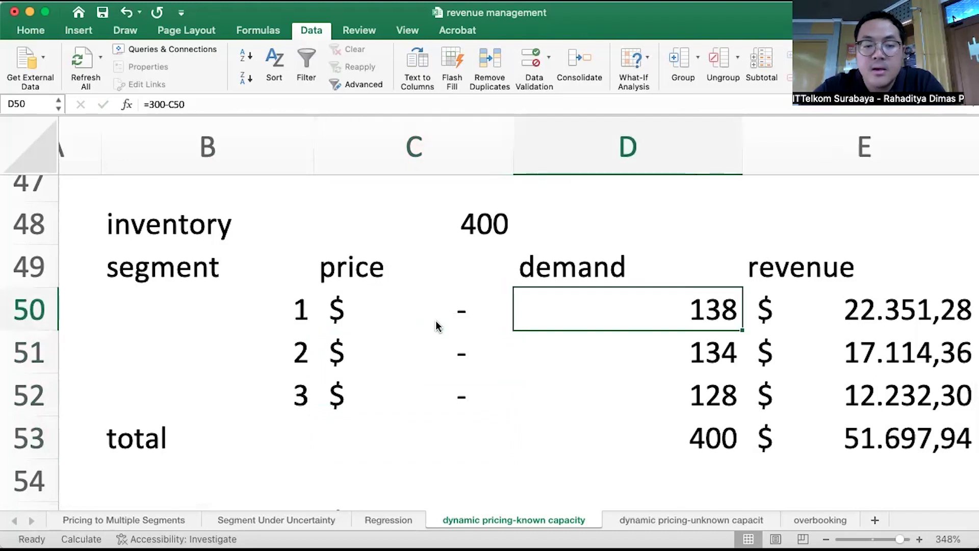
click(81, 539)
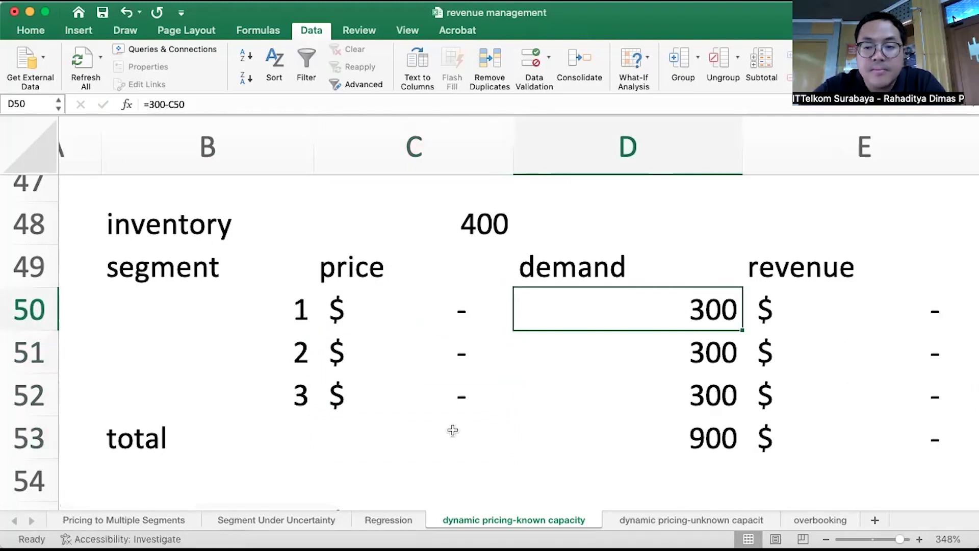
- Run Solver again on the differential pricing profit in C55 with the existing settings and keep its solution
scroll(616, 430, down, 2)
scroll(616, 430, down, 1)
click(454, 373)
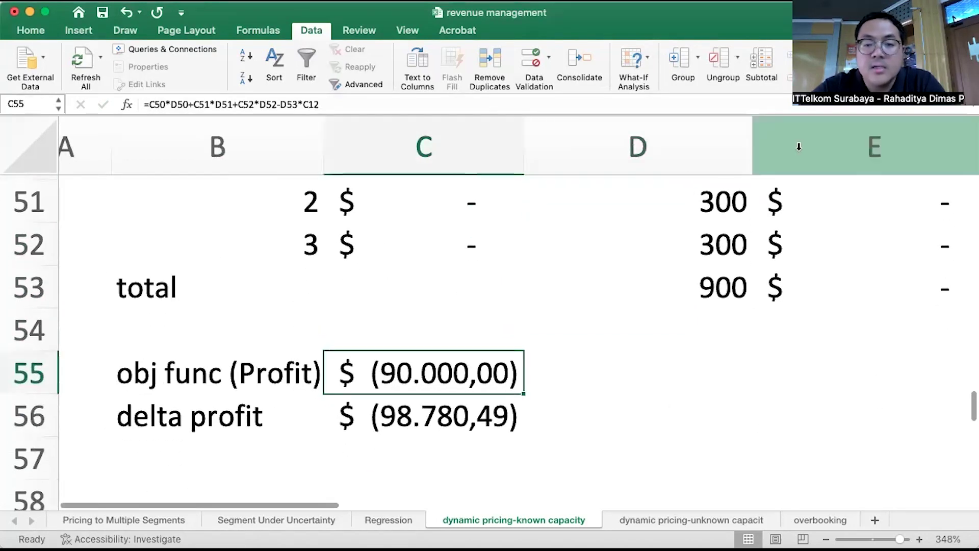
click(912, 62)
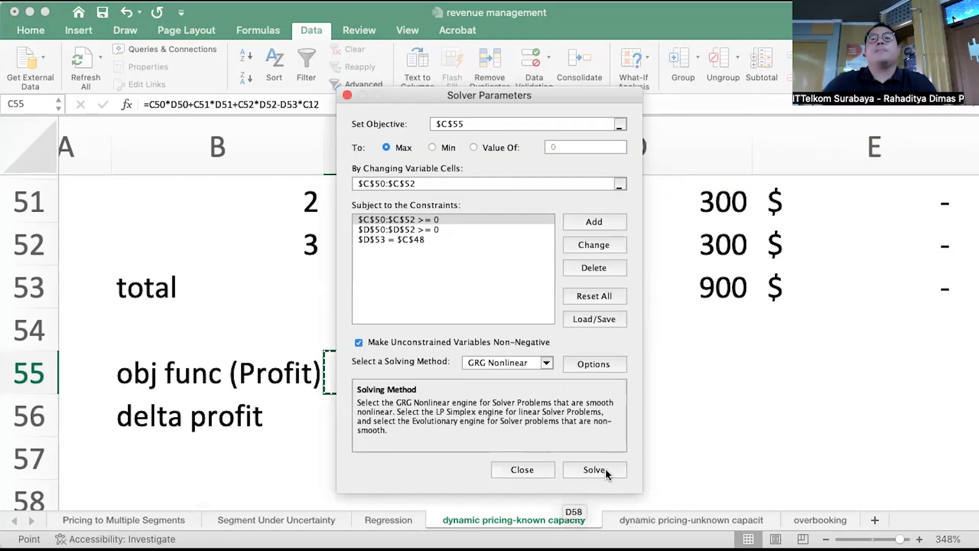
click(595, 469)
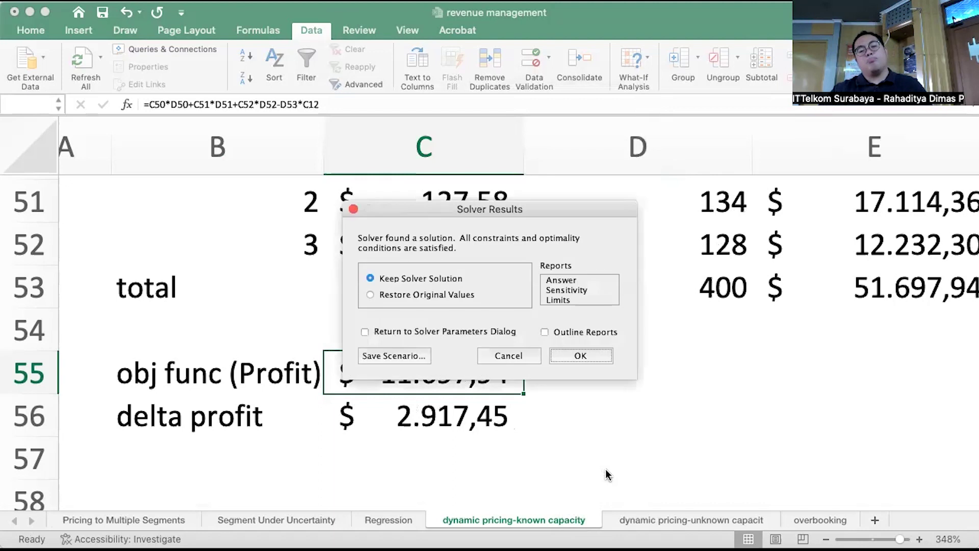
click(580, 355)
- Examine the optimized price and demand of each segment in the differential pricing table
scroll(556, 356, up, 4)
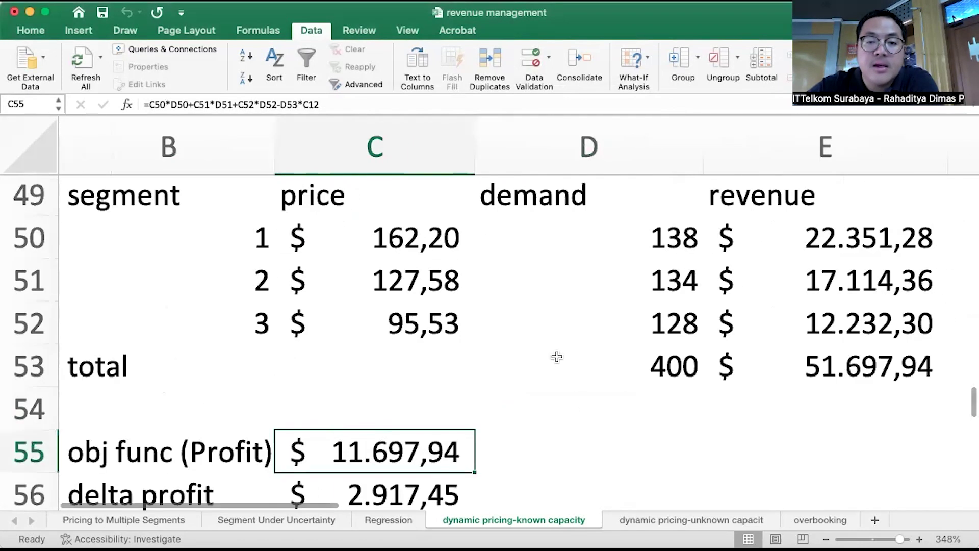
scroll(556, 356, right, 1)
scroll(556, 357, down, 1)
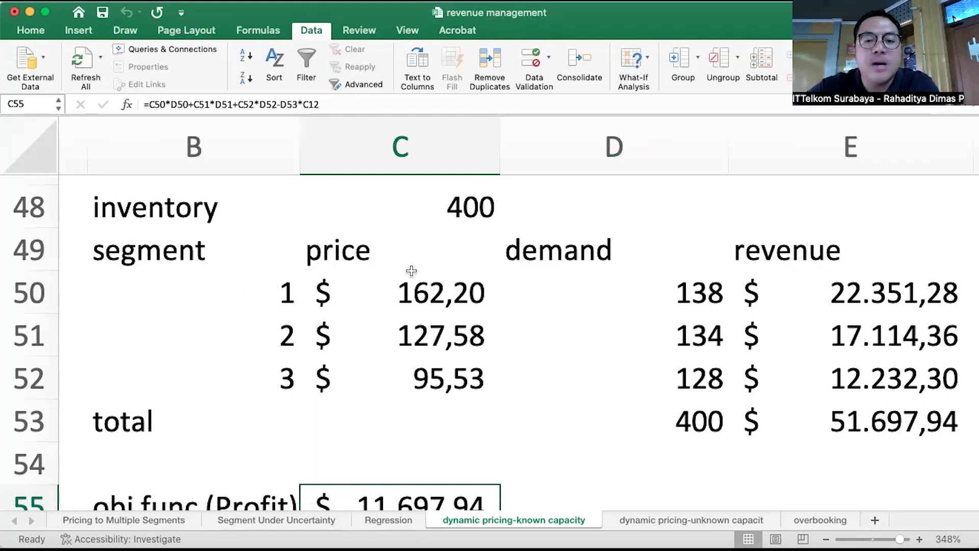
click(427, 292)
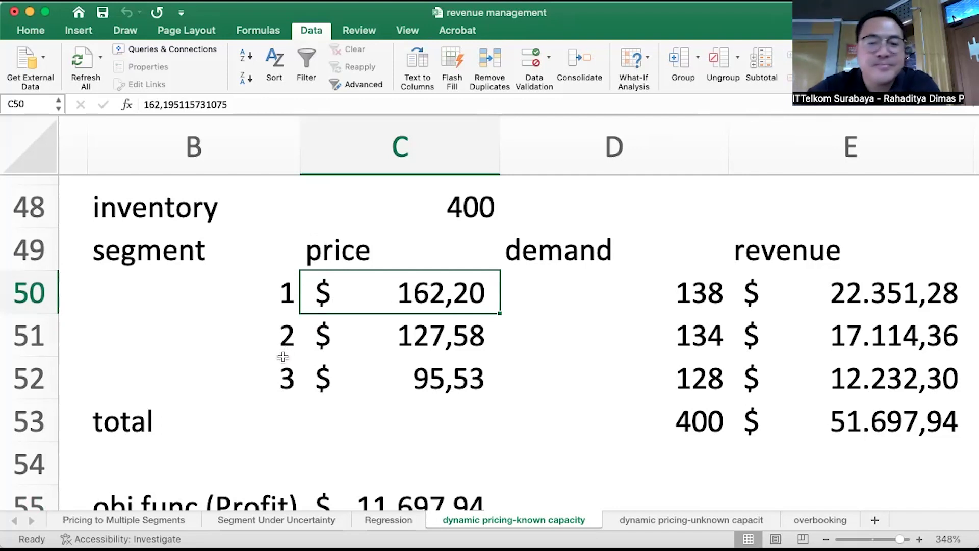
click(250, 346)
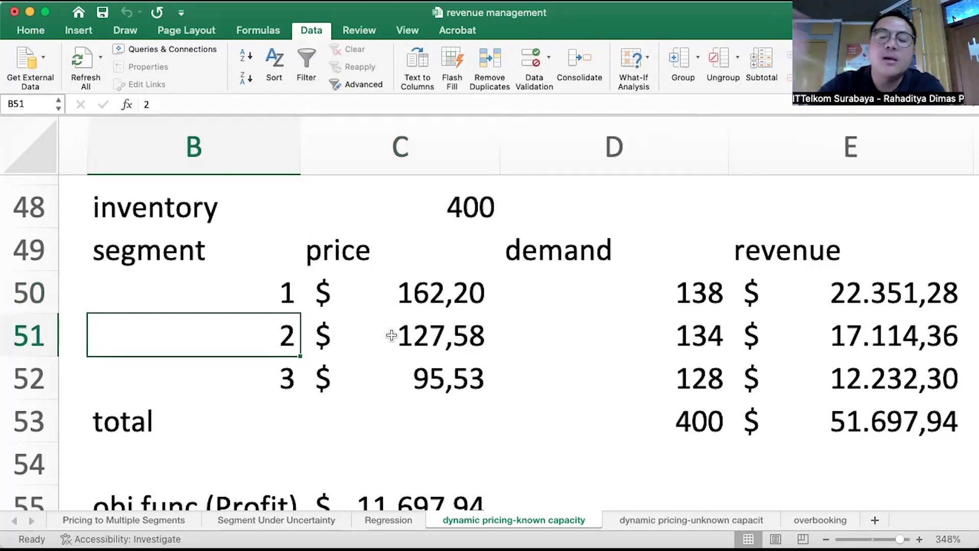
click(447, 317)
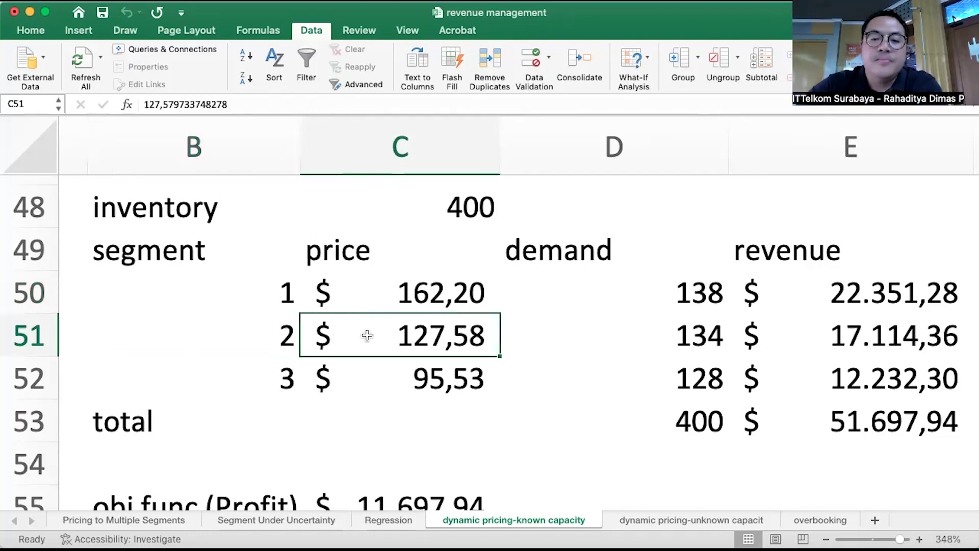
click(261, 383)
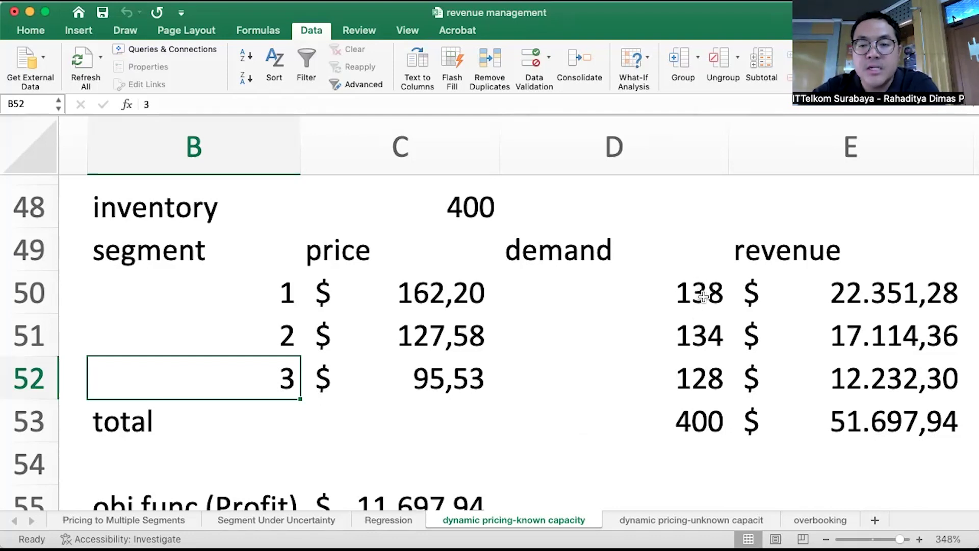
click(706, 323)
key(Down)
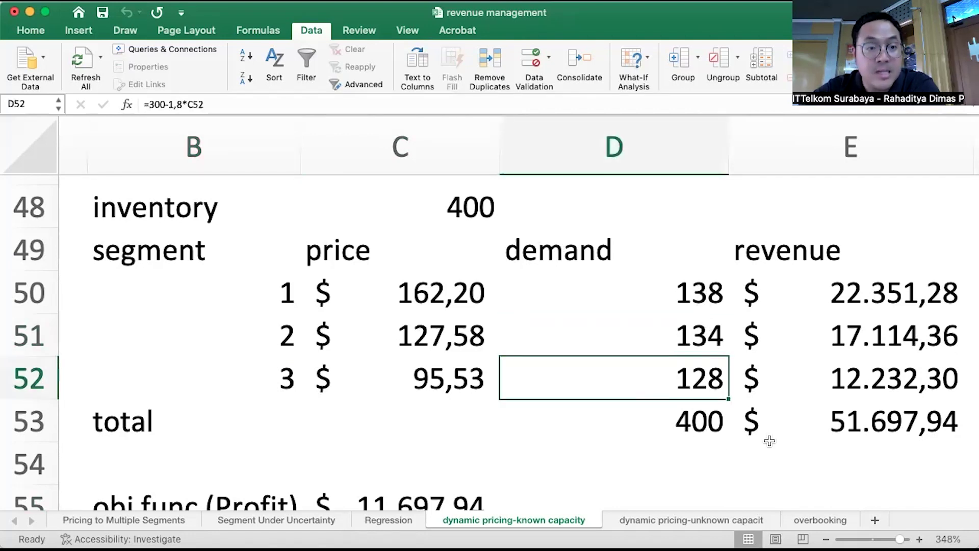
- Check the demand of each segment in the fixed pricing table to compare it with differential pricing
scroll(714, 334, up, 3)
scroll(711, 335, up, 15)
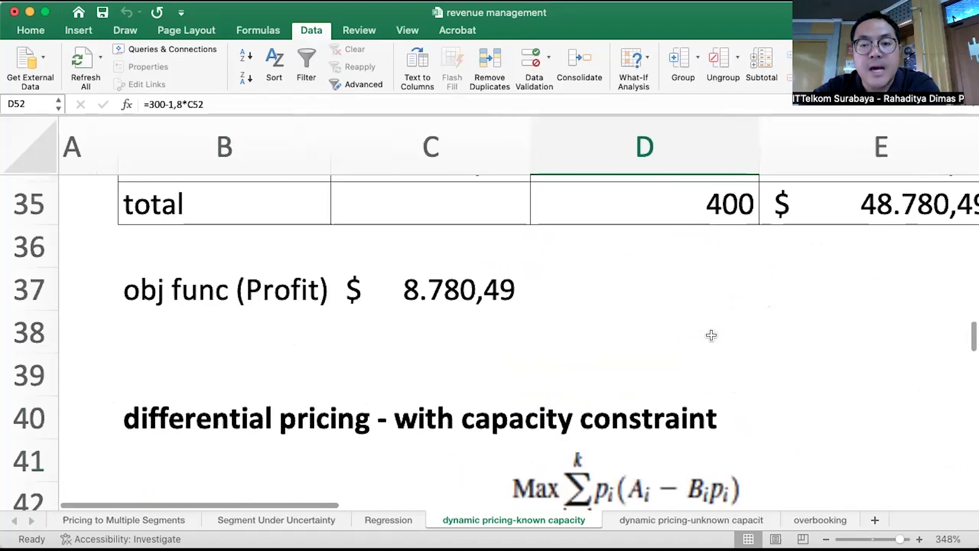
click(682, 252)
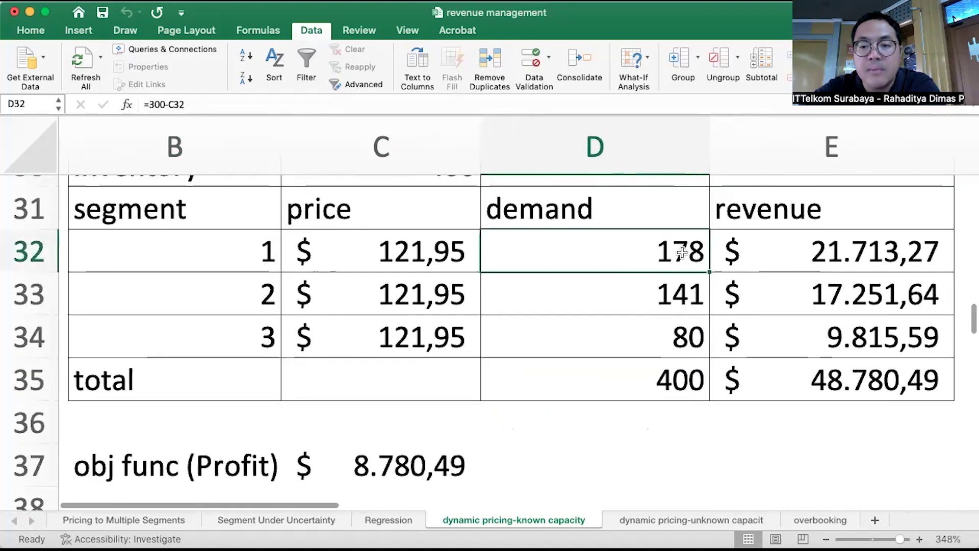
key(Down)
key(Down)
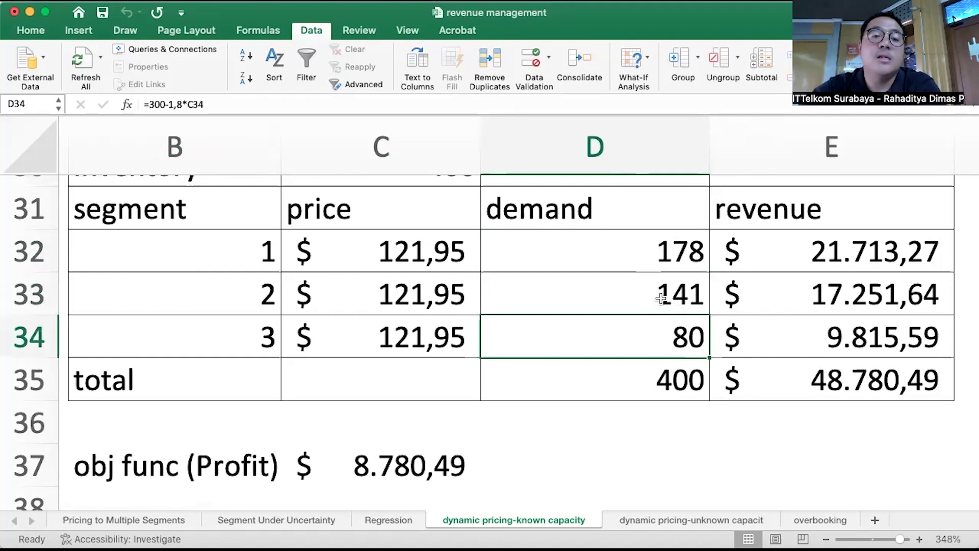
- Compare the segment demand, segment revenue and total revenue of the fixed pricing table with those of the differential pricing table
scroll(661, 298, up, 2)
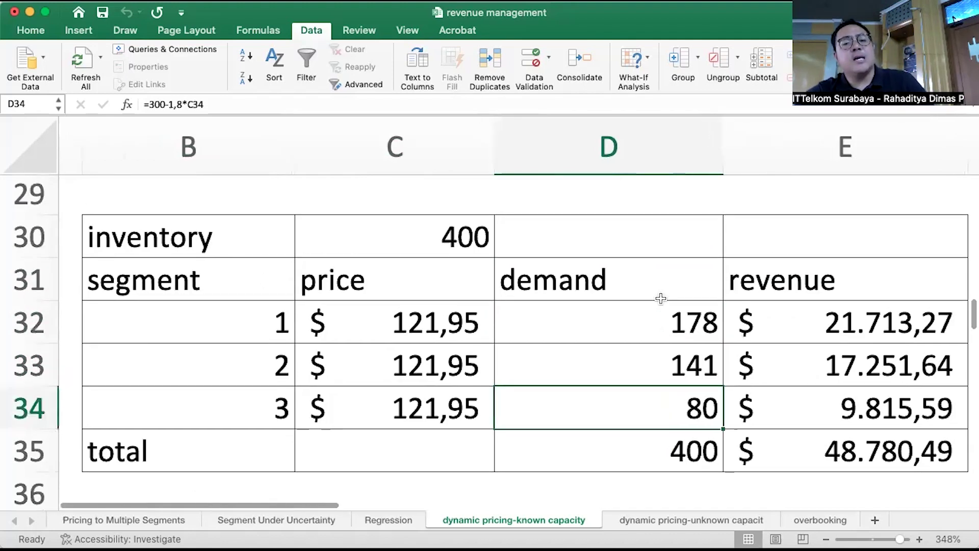
scroll(660, 299, left, 1)
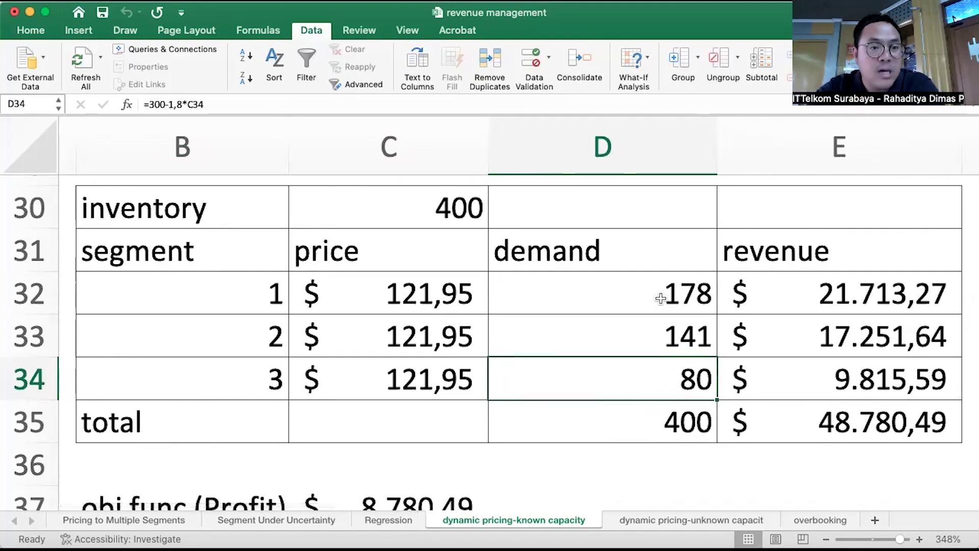
scroll(641, 346, down, 5)
scroll(641, 346, down, 8)
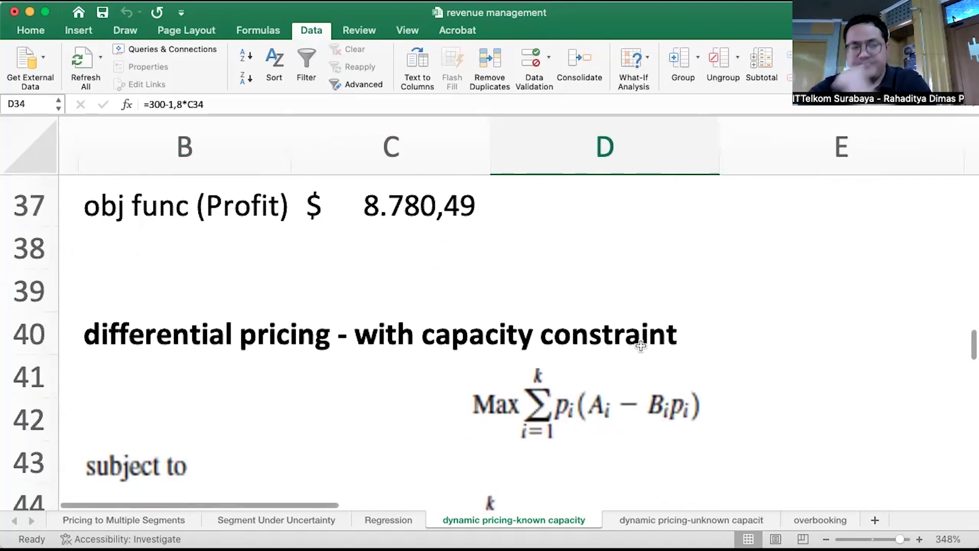
scroll(640, 346, down, 2)
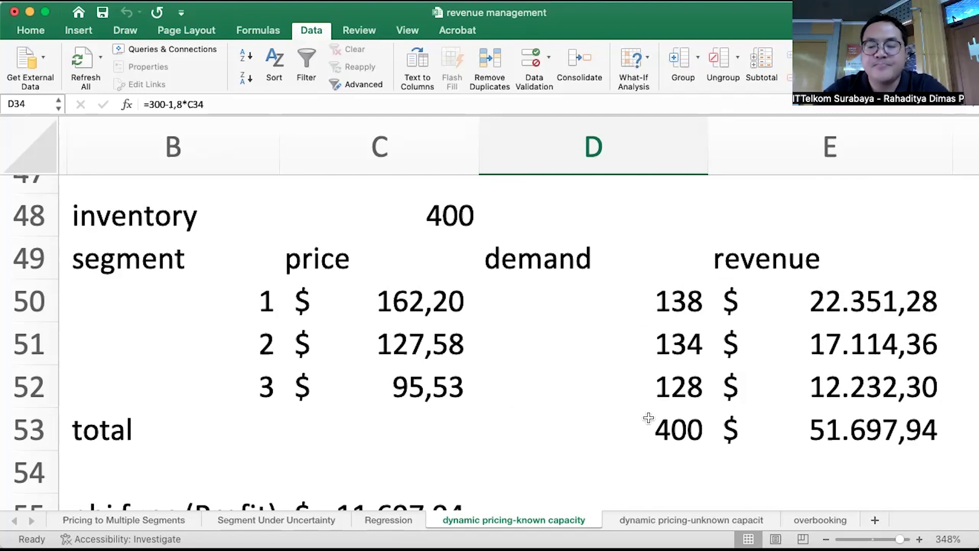
scroll(647, 418, down, 3)
scroll(649, 417, up, 2)
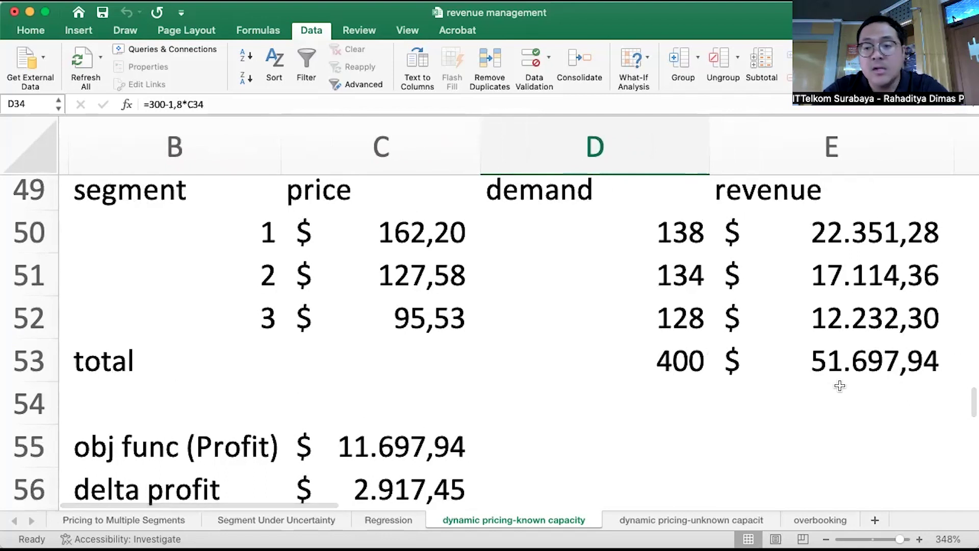
scroll(895, 366, up, 10)
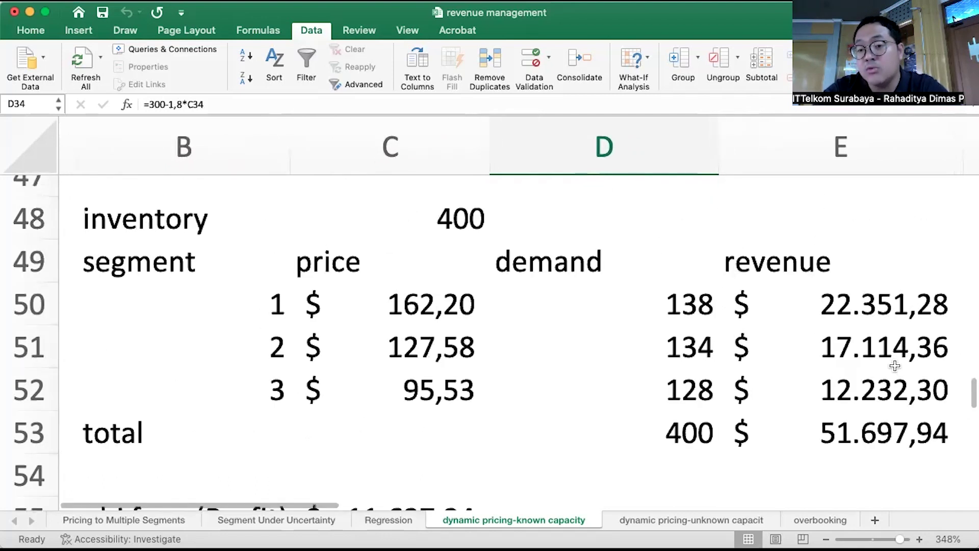
scroll(867, 357, up, 1)
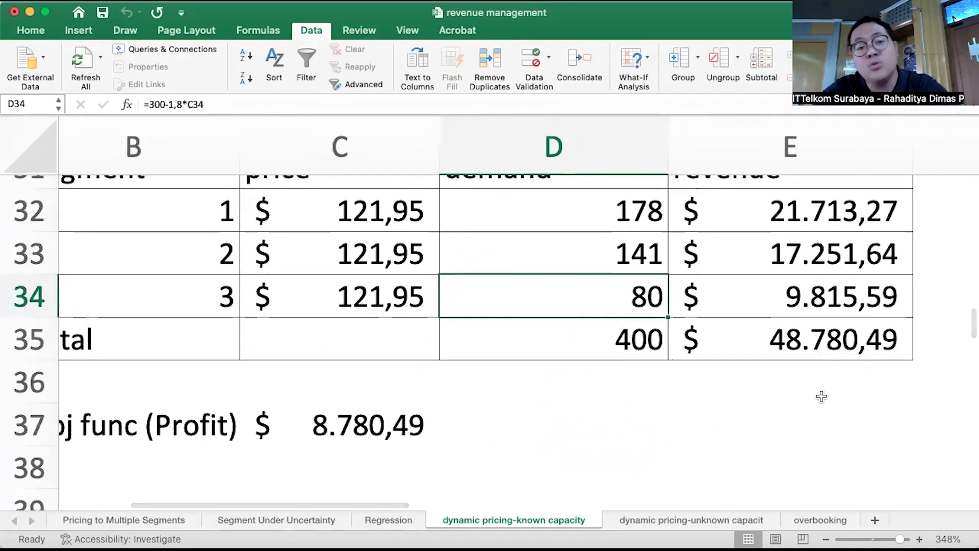
scroll(821, 397, down, 10)
scroll(821, 396, down, 6)
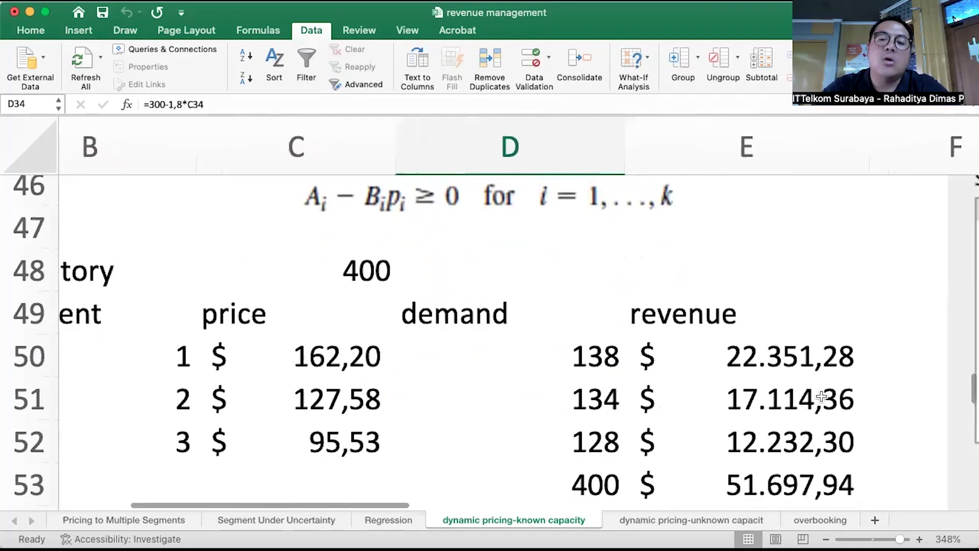
scroll(719, 376, left, 2)
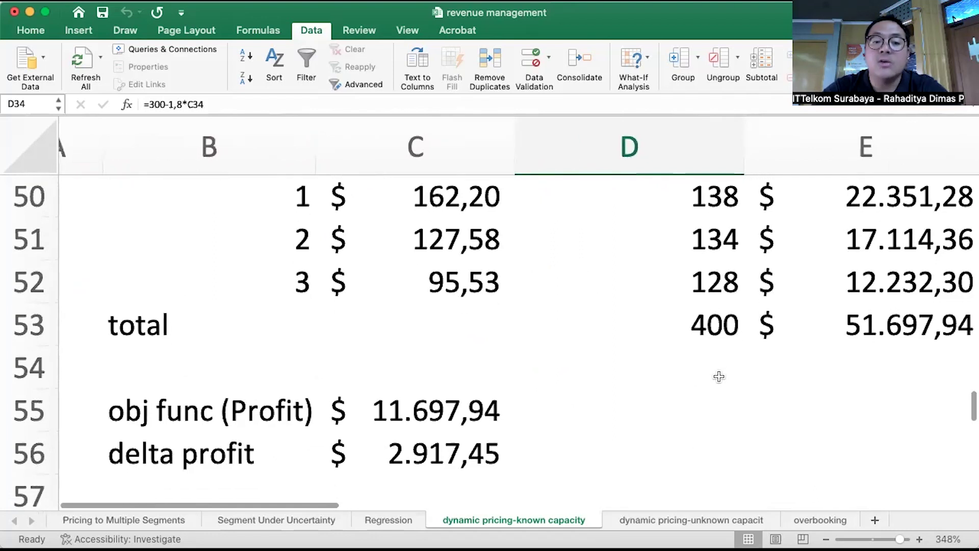
- Add the label "delta revenue" in B57, directly below the delta profit row
click(846, 400)
scroll(558, 450, down, 2)
scroll(558, 450, down, 1)
click(234, 365)
text(delat)
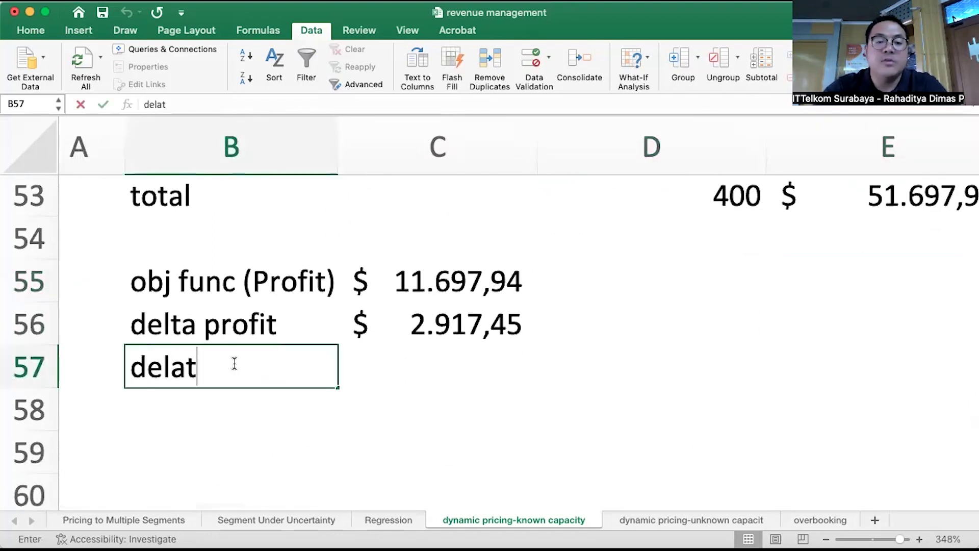
key(BackSpace)
key(BackSpace)
text(ta revenue)
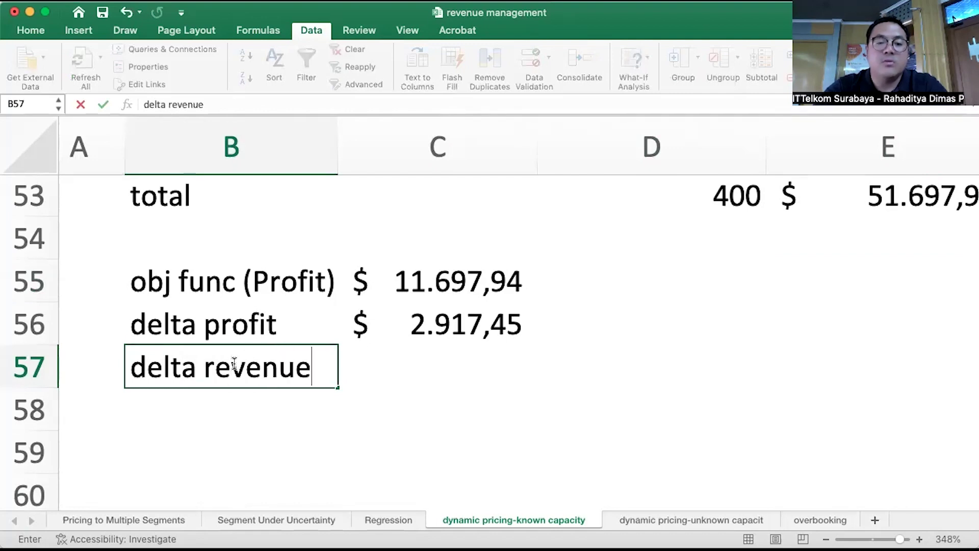
key(Tab)
- Calculate the revenue difference between differential and fixed pricing in C57 with the formula =E53-E35
text(=)
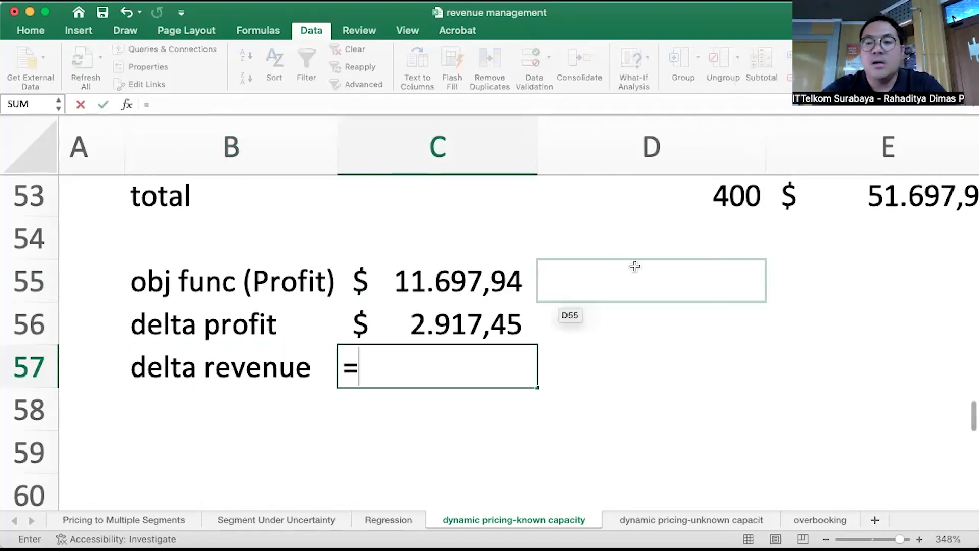
click(864, 201)
text(-)
scroll(890, 300, up, 2)
scroll(890, 300, right, 1)
scroll(890, 300, up, 10)
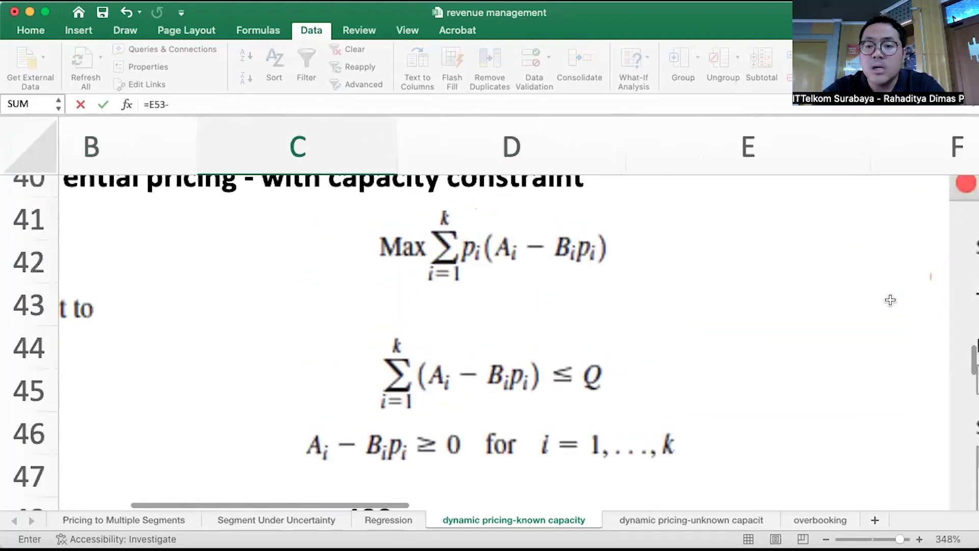
scroll(867, 298, left, 1)
click(814, 295)
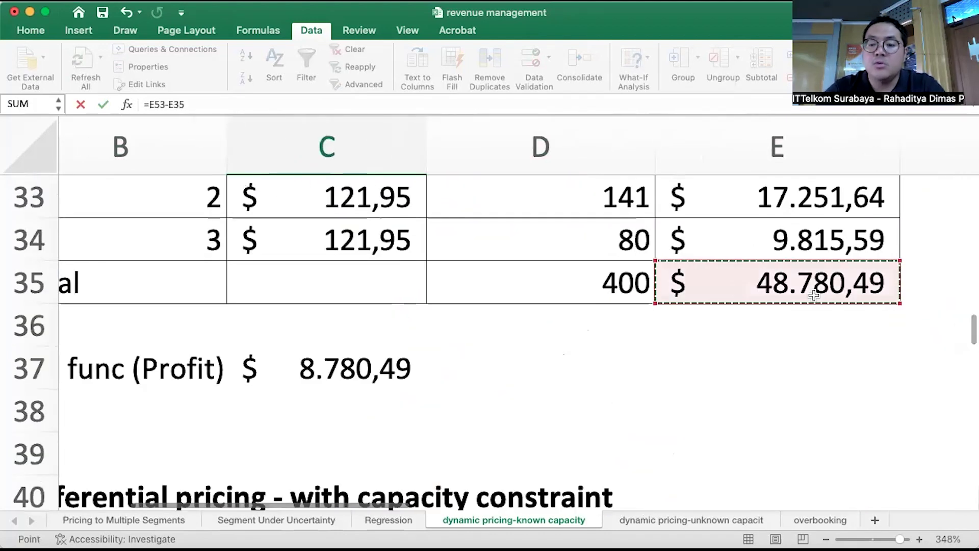
key(Return)
click(376, 411)
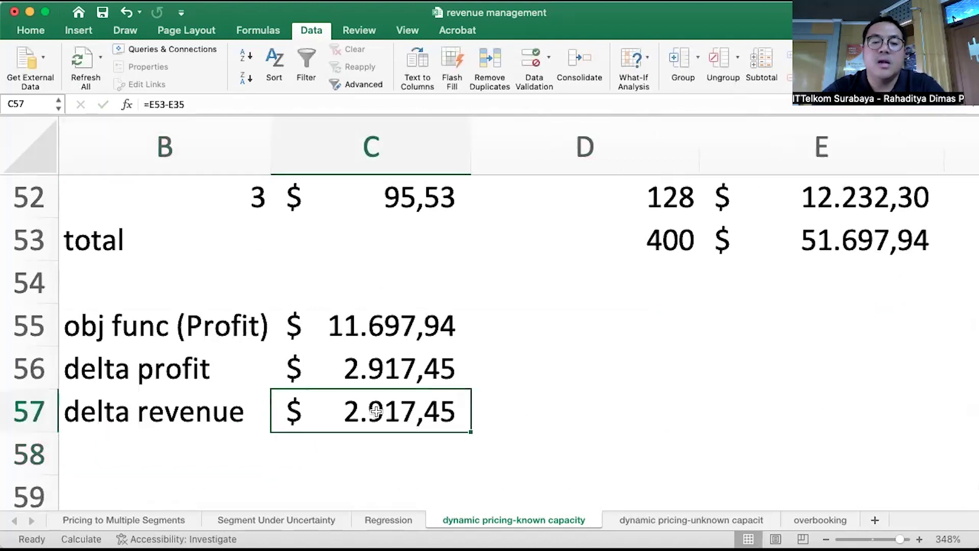
- Review the differential pricing results together with the delta profit and delta revenue rows
scroll(418, 408, left, 2)
scroll(418, 408, up, 1)
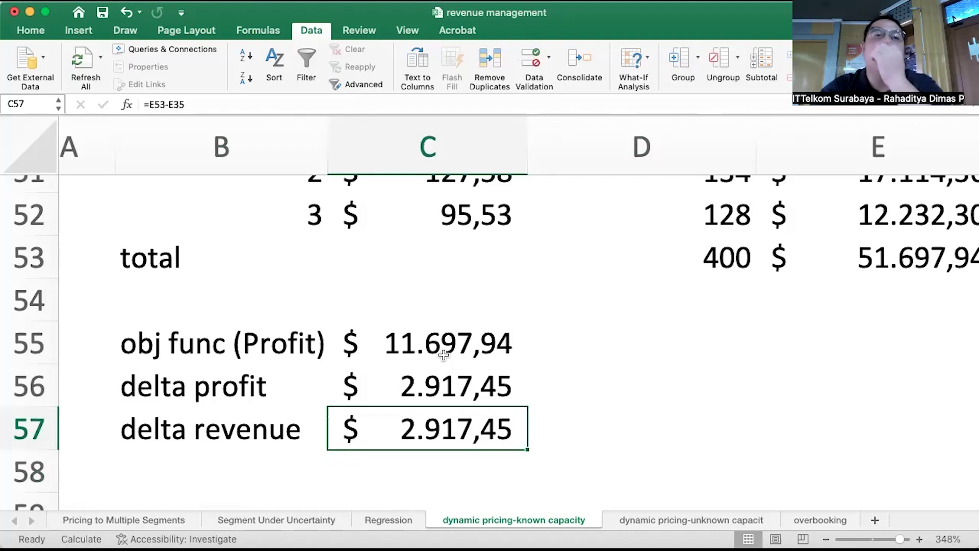
scroll(585, 413, up, 1)
scroll(584, 413, left, 1)
scroll(582, 418, up, 10)
scroll(583, 418, down, 5)
scroll(583, 418, down, 7)
scroll(583, 417, right, 1)
scroll(586, 423, up, 2)
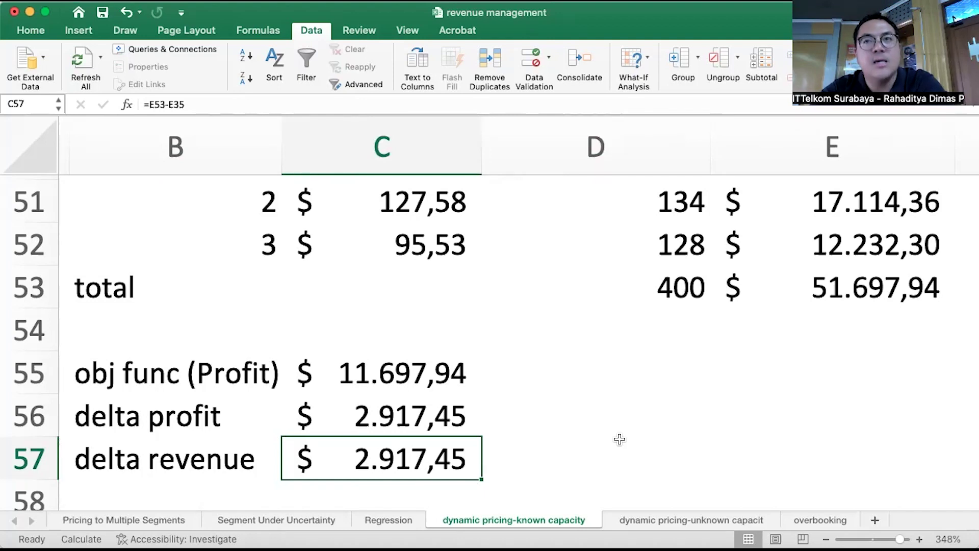
- Go back to the ski parka problem statement starting in B2 to reread it
scroll(628, 336, up, 20)
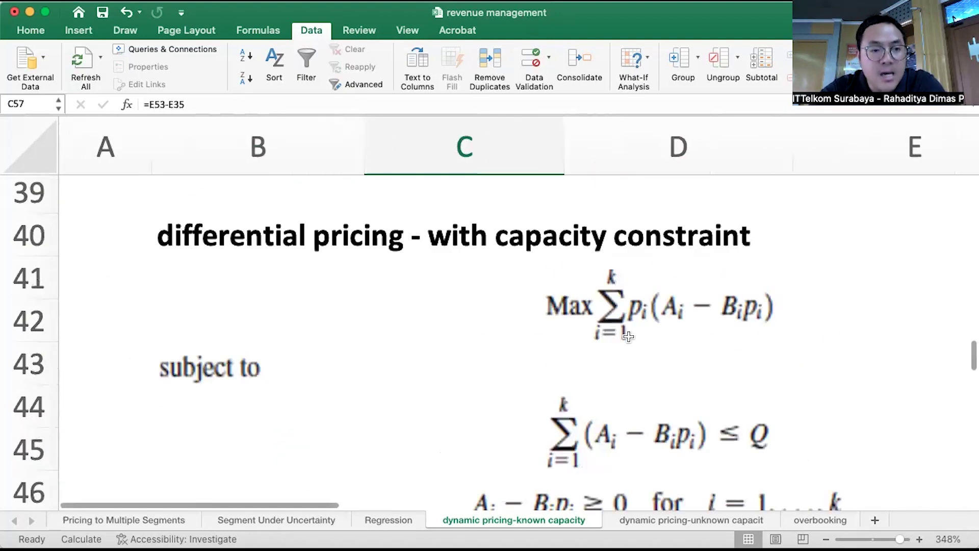
click(519, 231)
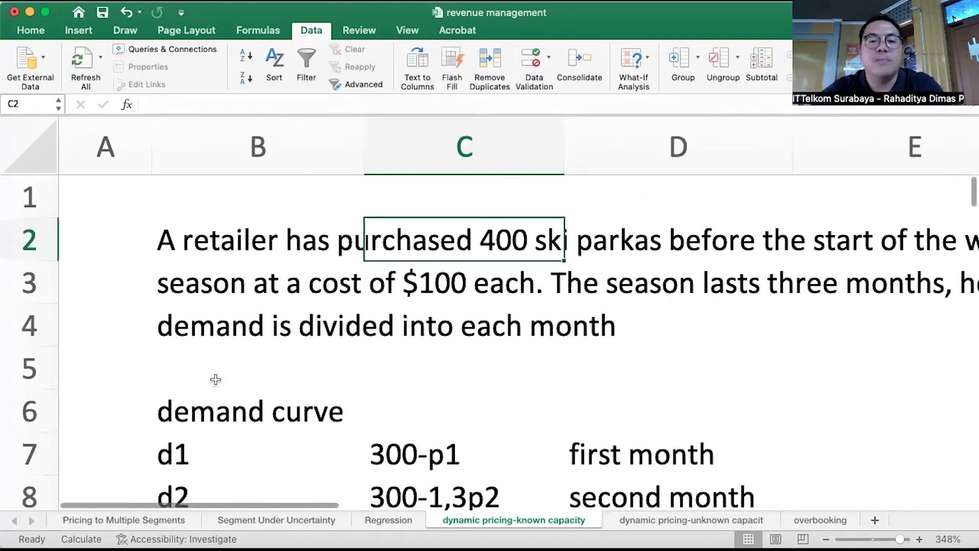
click(178, 234)
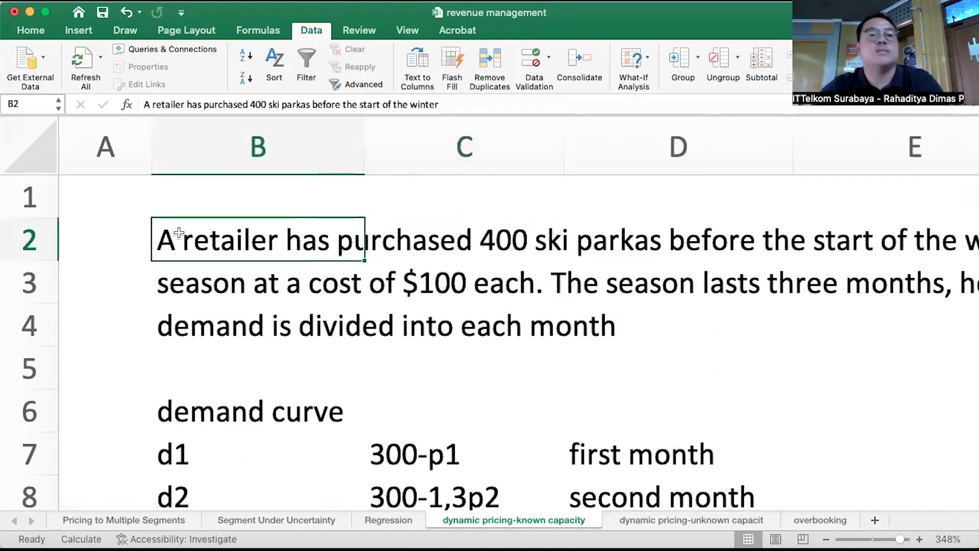